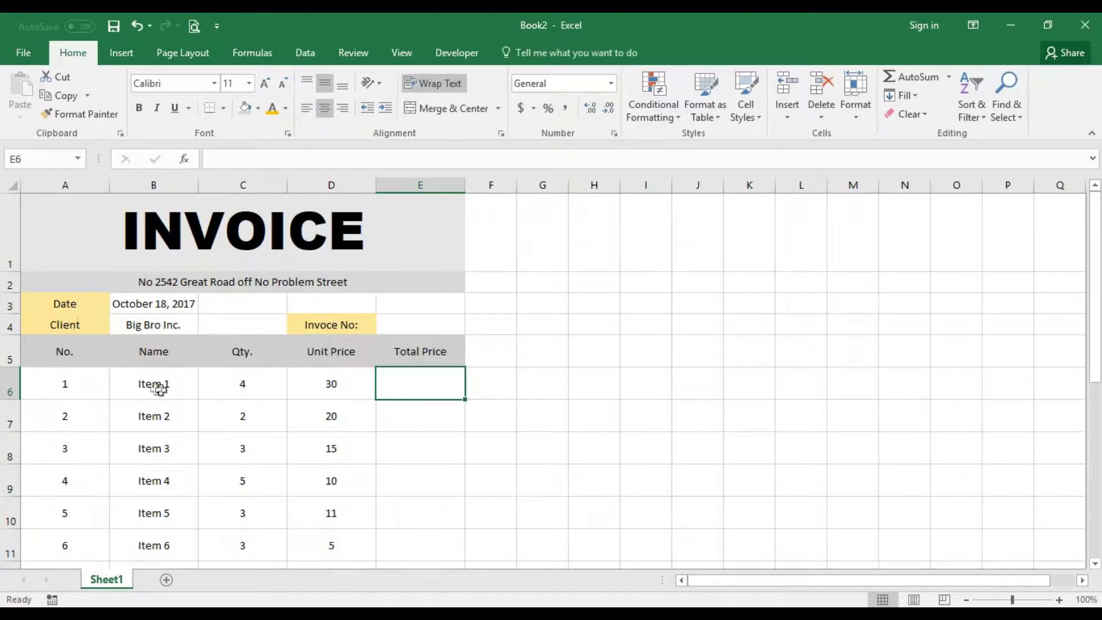
Review Item 1's name, quantity and unit price in row 6.
{"action": "left_click", "coordinate": [154, 388]}
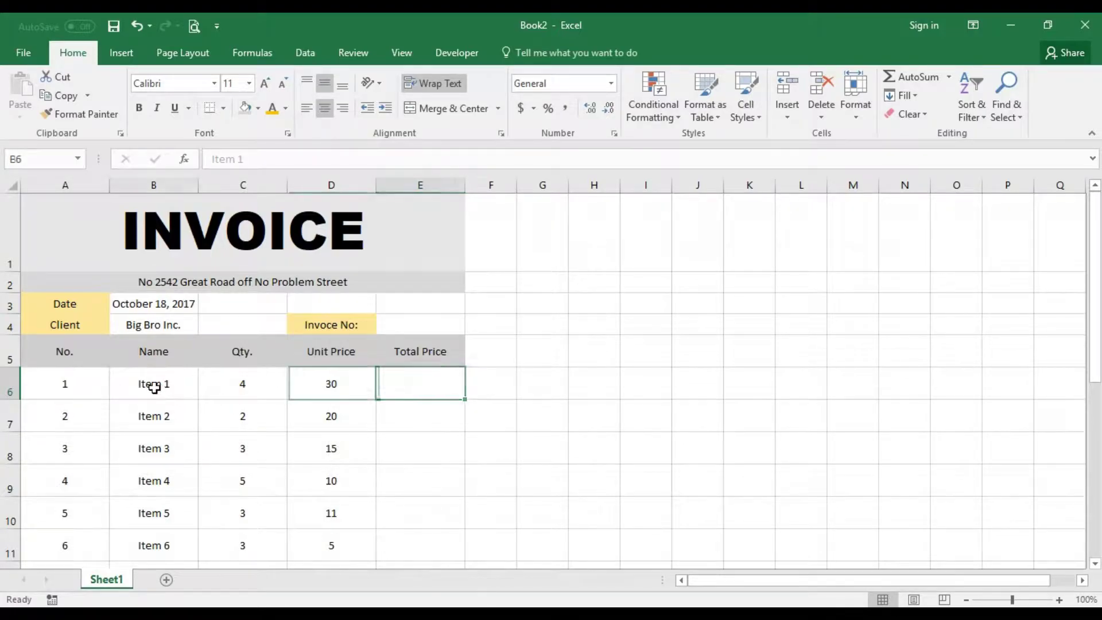
{"action": "left_click", "coordinate": [238, 384]}
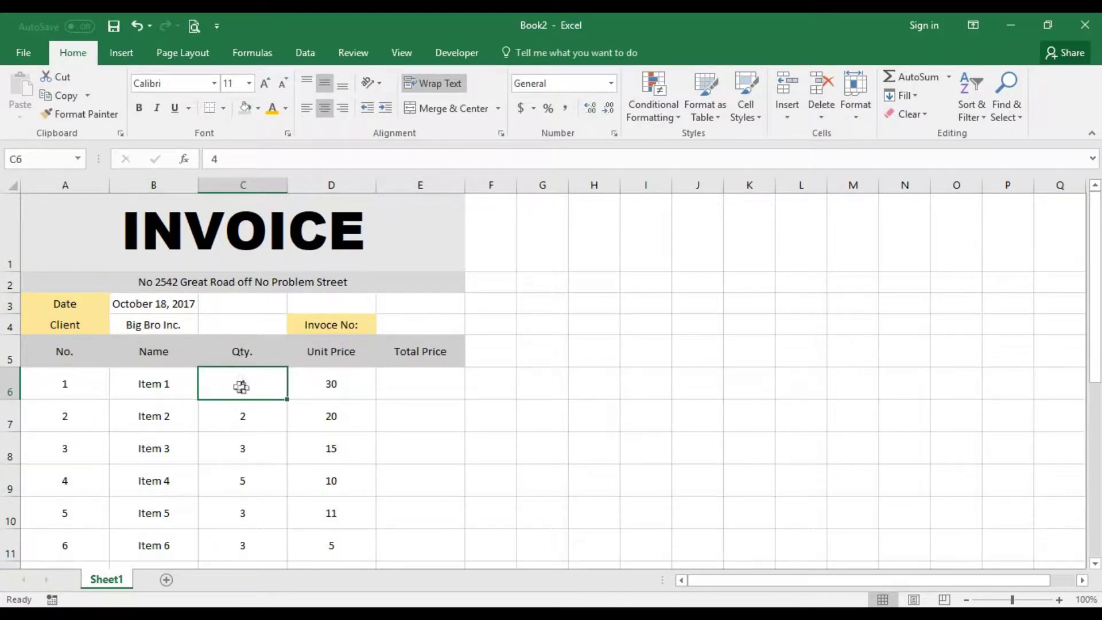
{"action": "left_click", "coordinate": [335, 387]}
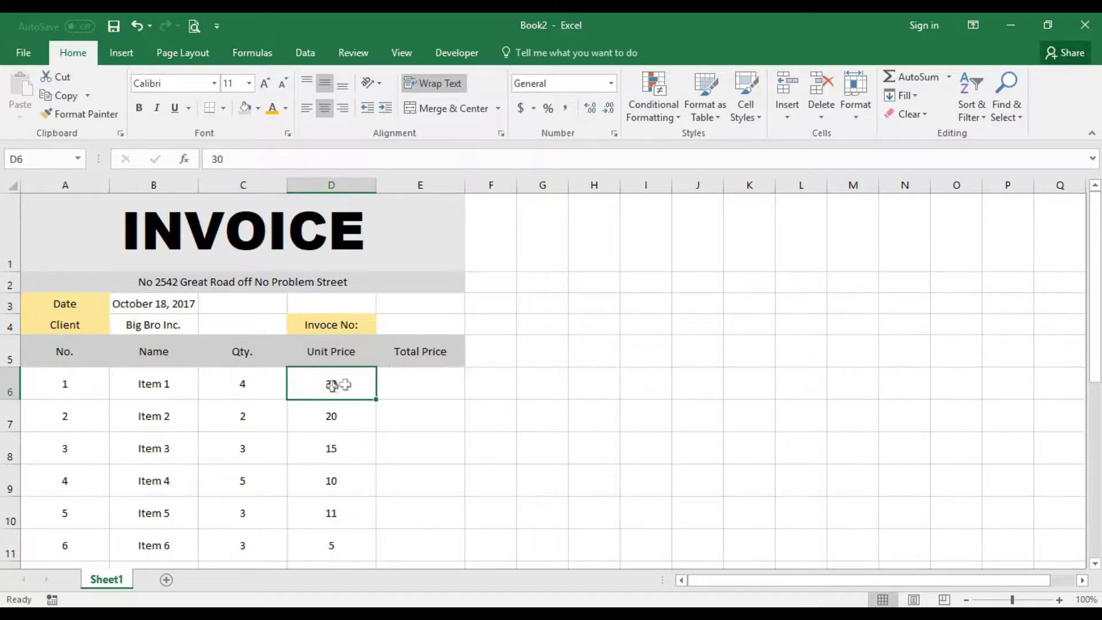
Enter =Sum(C6*D6) in E6 so Item 1's Total Price shows 120.
{"action": "left_click", "coordinate": [401, 385]}
{"action": "double_click", "coordinate": [408, 383]}
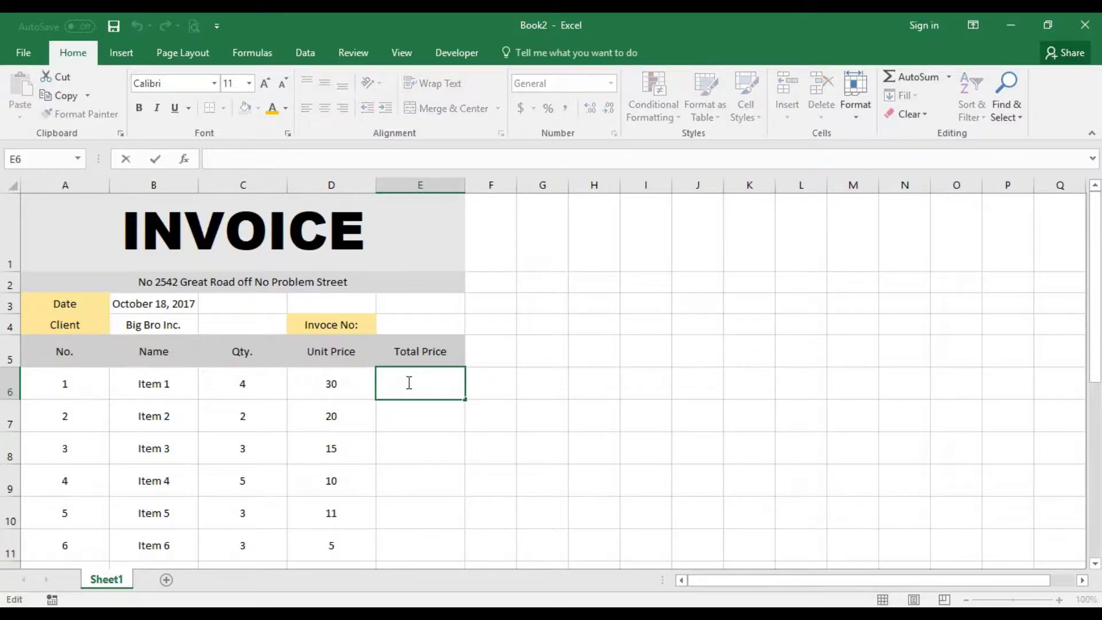
{"action": "type", "text": "=s"}
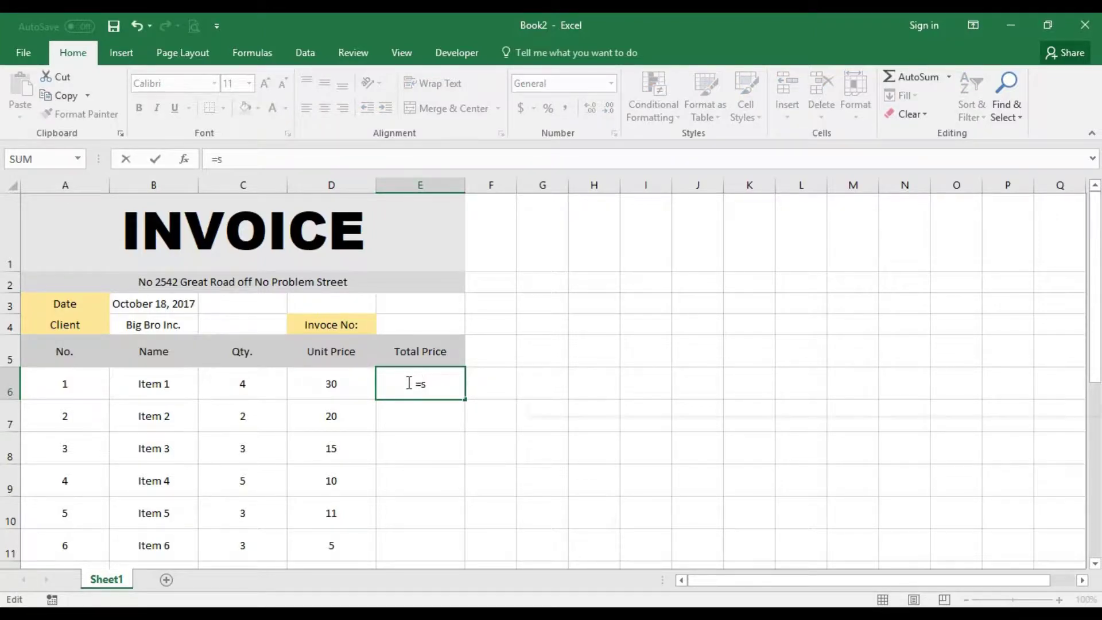
{"action": "type", "text": "UM"}
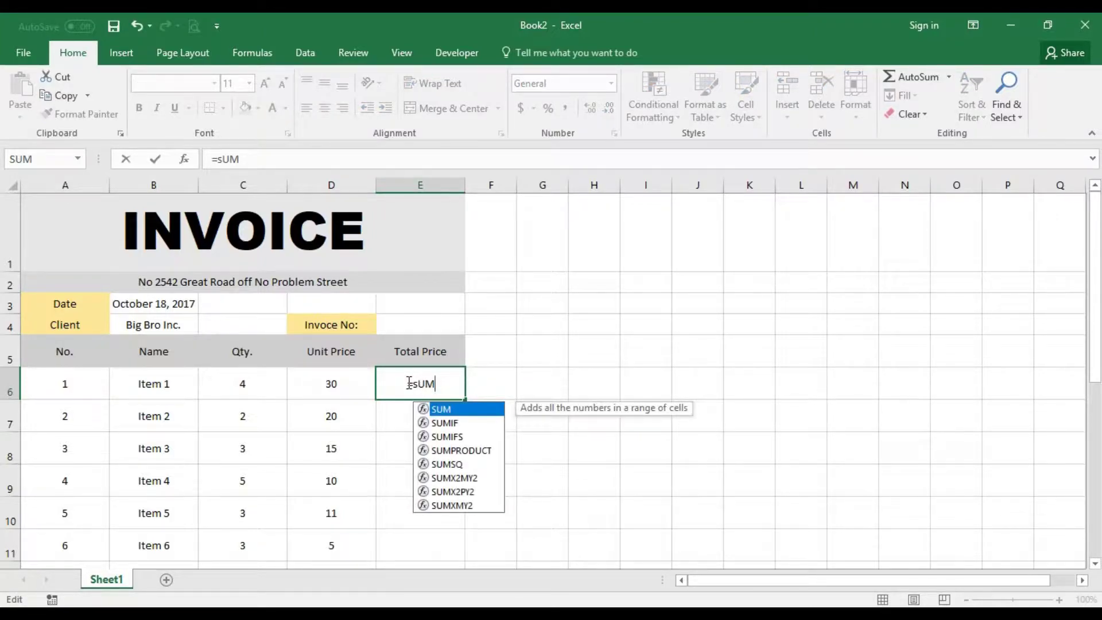
{"action": "key", "text": "BackSpace"}
{"action": "key", "text": "BackSpace"}
{"action": "key", "text": "BackSpace"}
{"action": "type", "text": "Sum("}
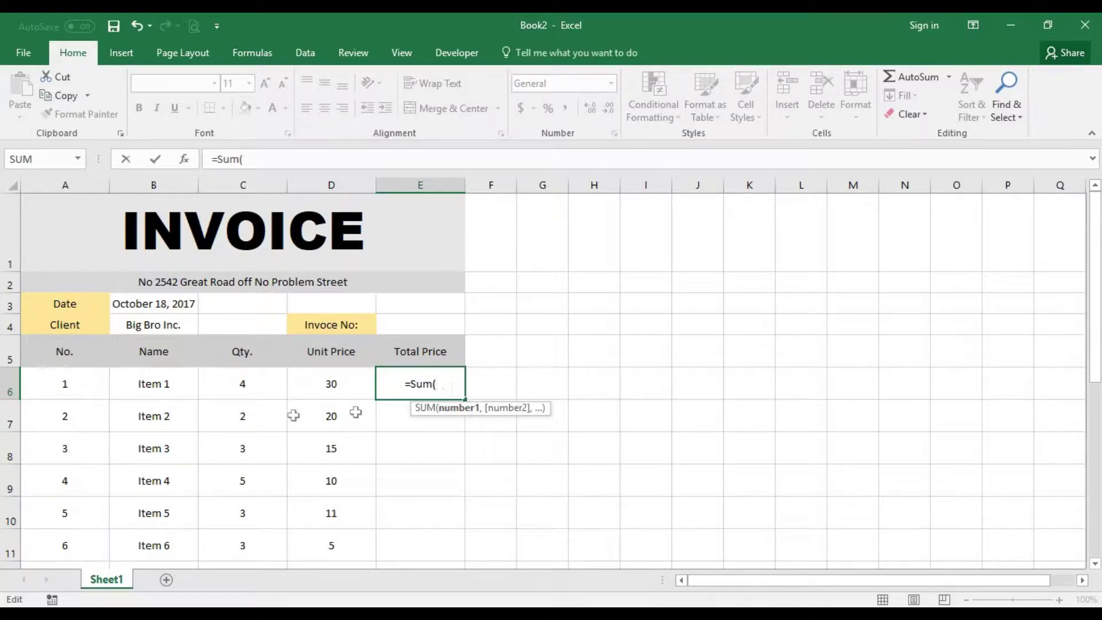
{"action": "left_click", "coordinate": [252, 386]}
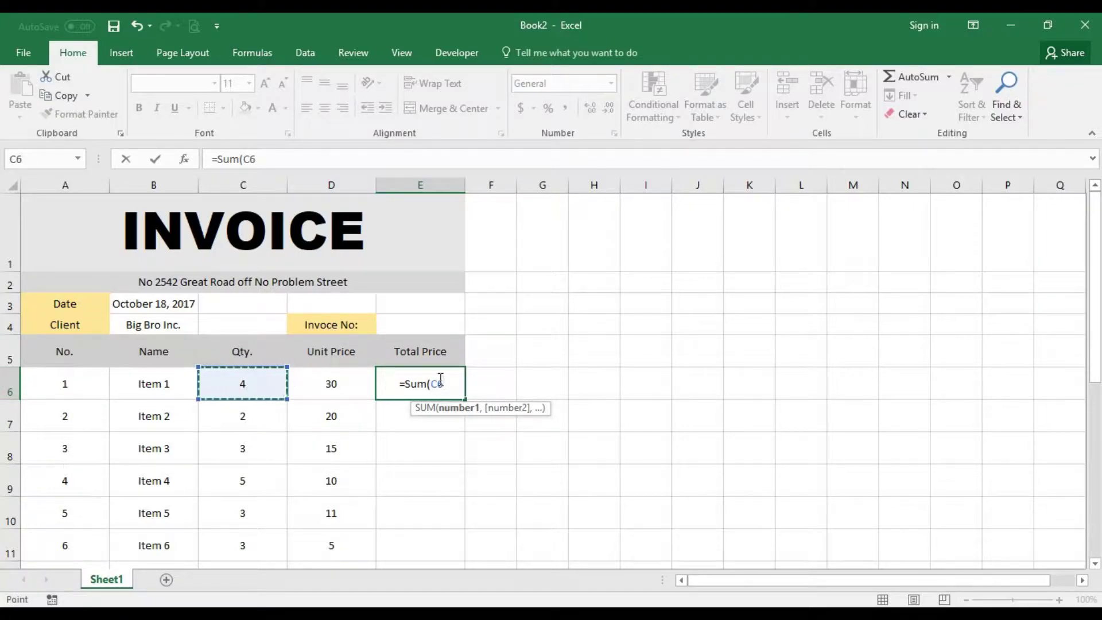
{"action": "type", "text": "*"}
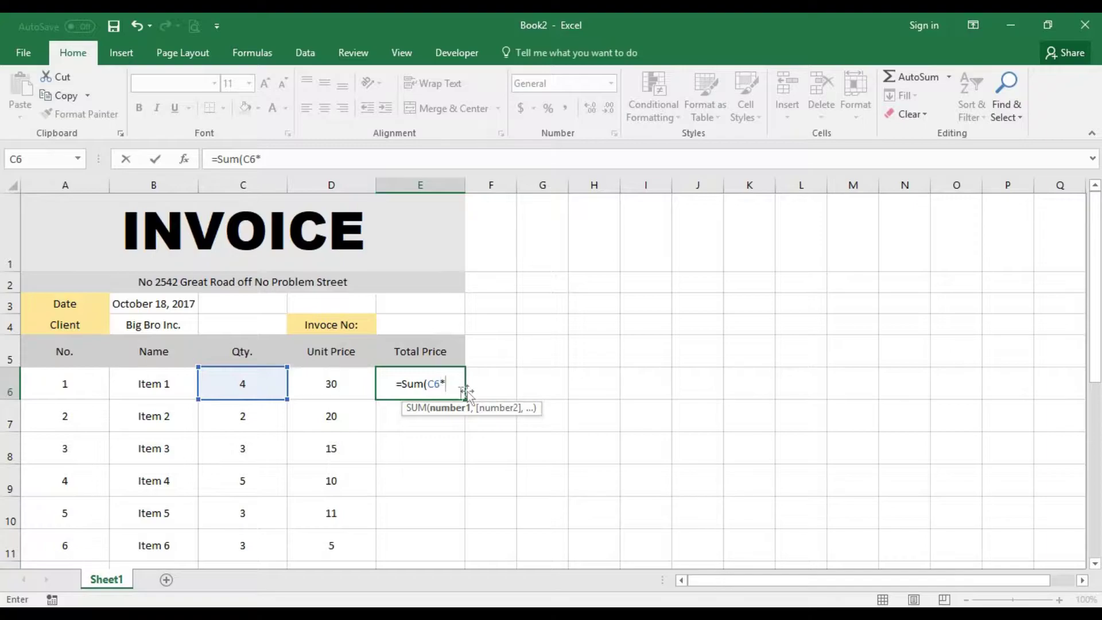
{"action": "left_click", "coordinate": [334, 388]}
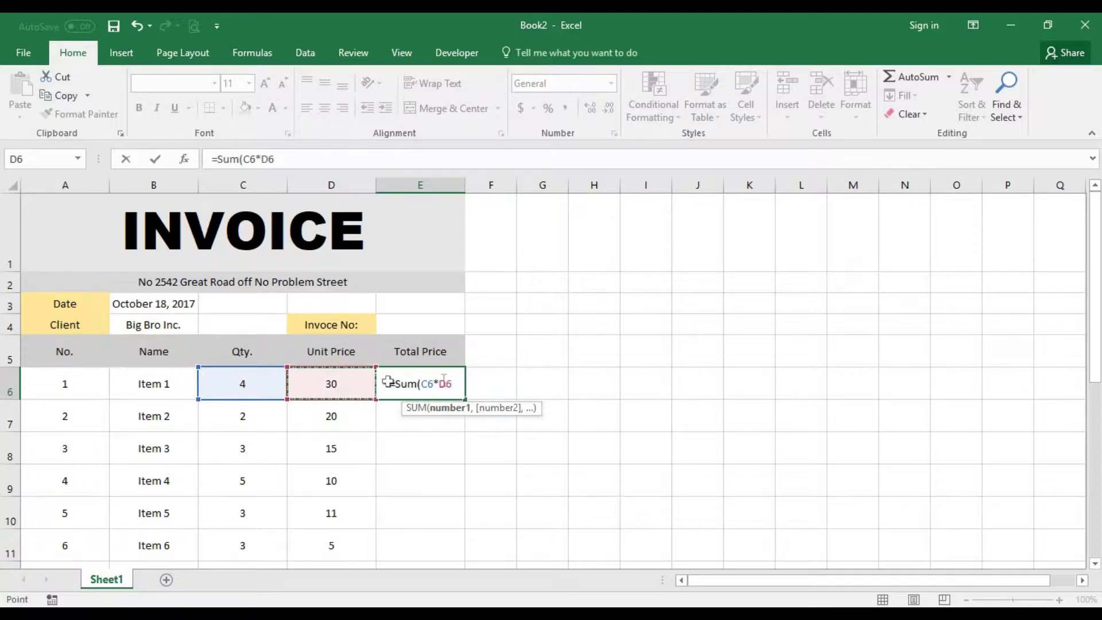
{"action": "type", "text": ")"}
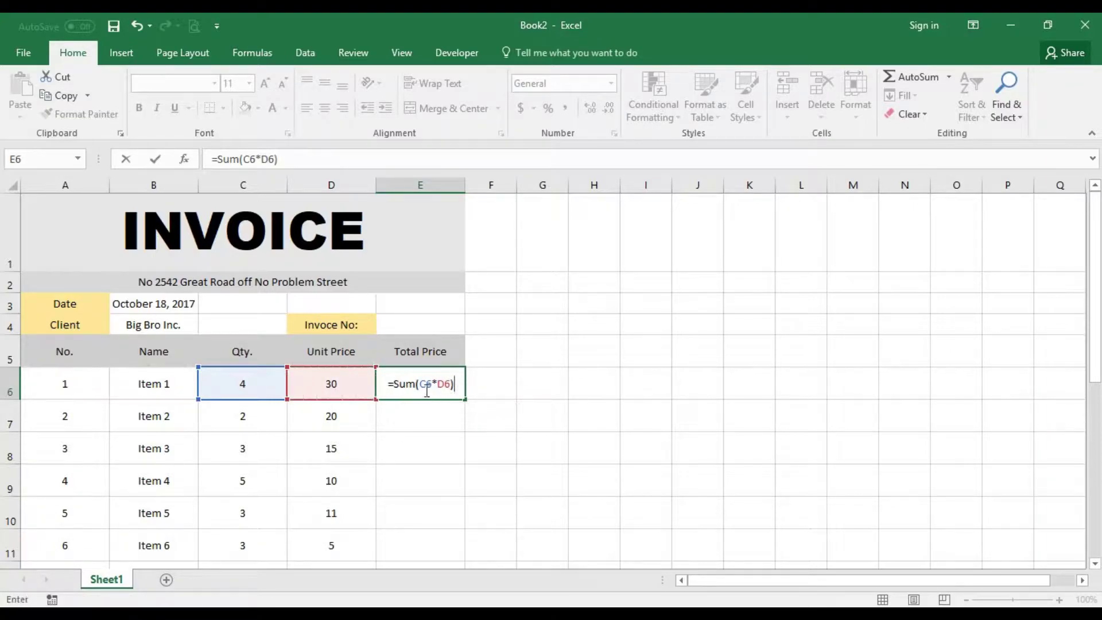
{"action": "key", "text": "Return"}
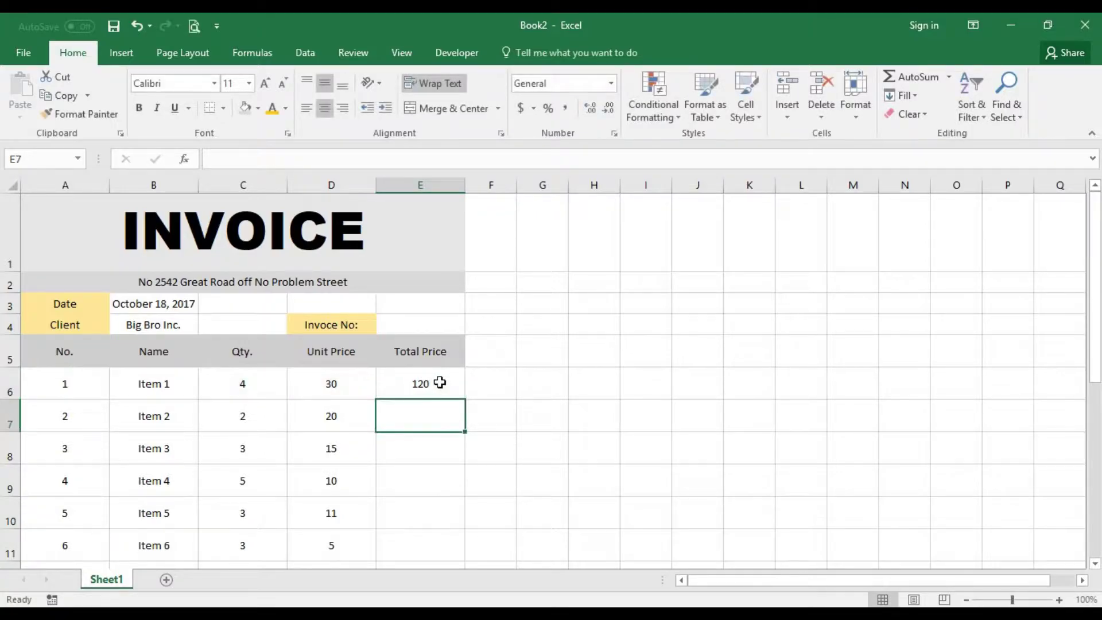
{"action": "scroll", "coordinate": [367, 408], "scroll_direction": "down", "scroll_amount": 1}
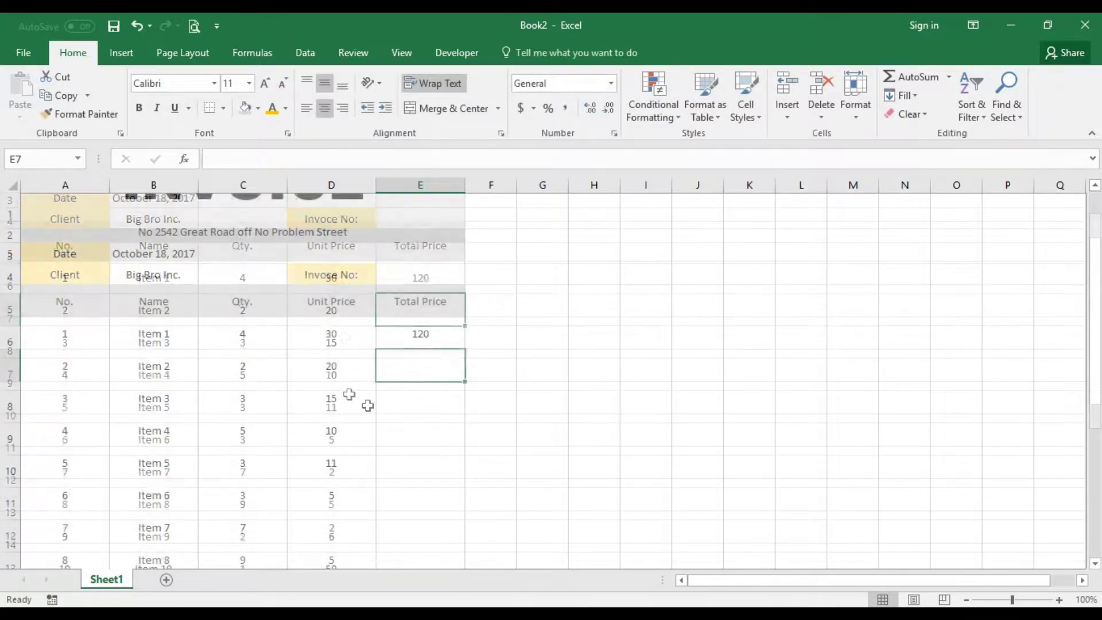
Check the formula behind Item 1's 120 total price.
{"action": "left_click", "coordinate": [351, 269]}
{"action": "scroll", "coordinate": [345, 276], "scroll_direction": "up", "scroll_amount": 1}
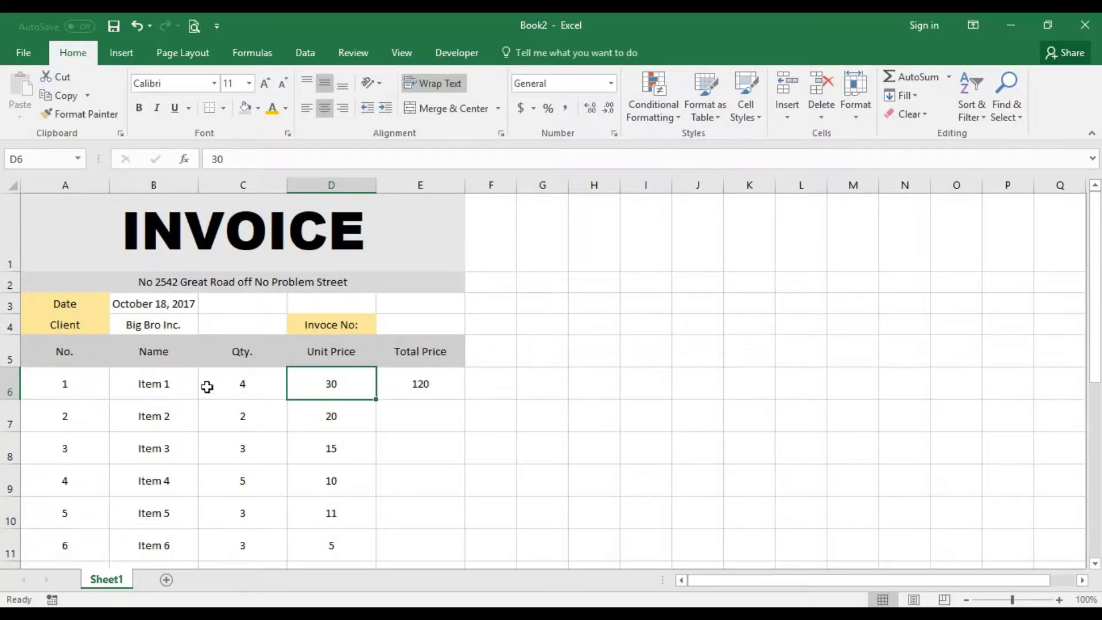
{"action": "left_click", "coordinate": [394, 388]}
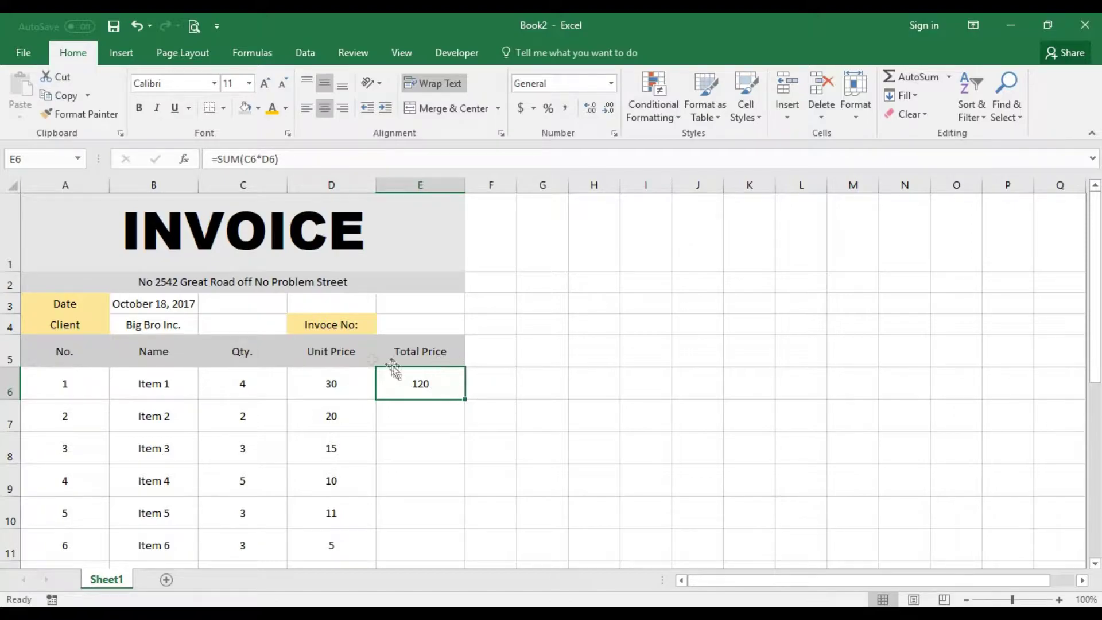
Append (GHS) to the Unit Price and Total Price header labels.
{"action": "left_click", "coordinate": [356, 354]}
{"action": "double_click", "coordinate": [356, 353]}
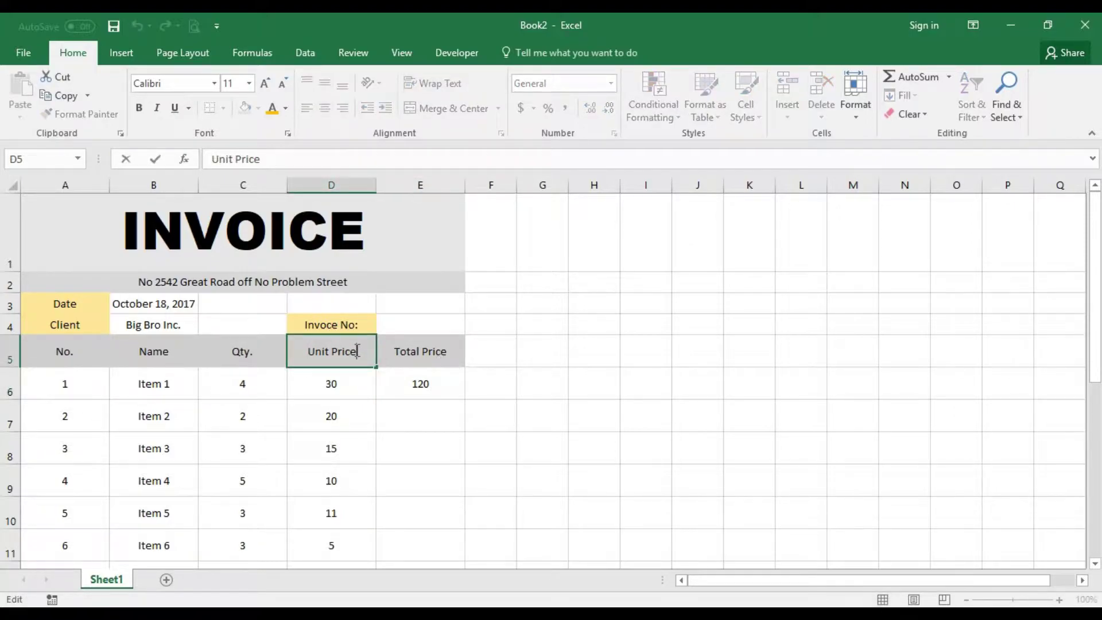
{"action": "type", "text": "(GHS)"}
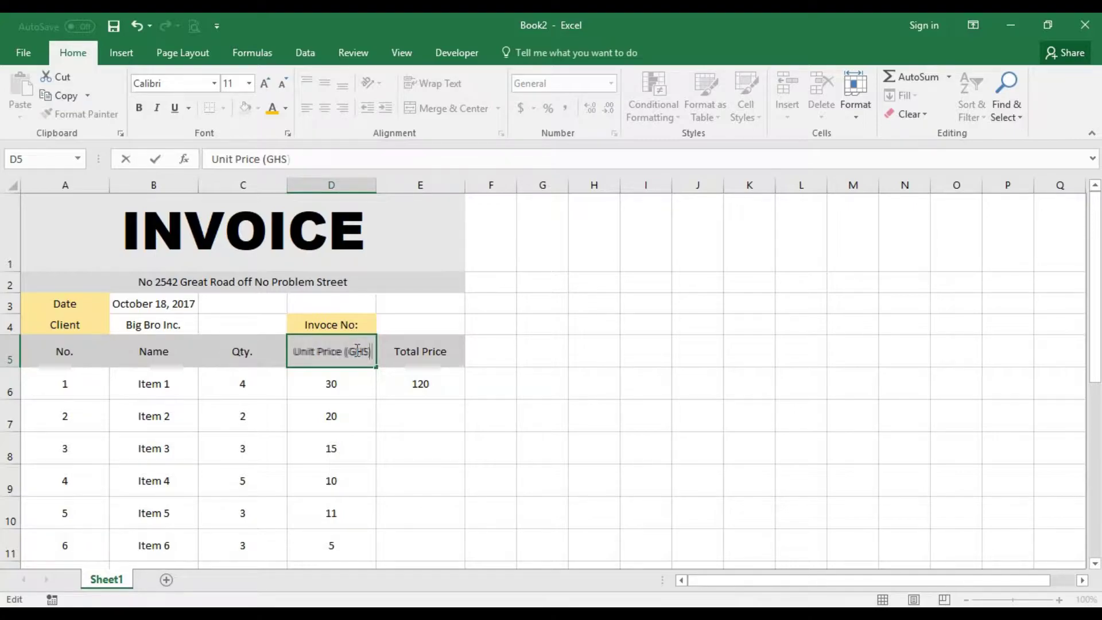
{"action": "left_click", "coordinate": [447, 349]}
{"action": "double_click", "coordinate": [453, 351]}
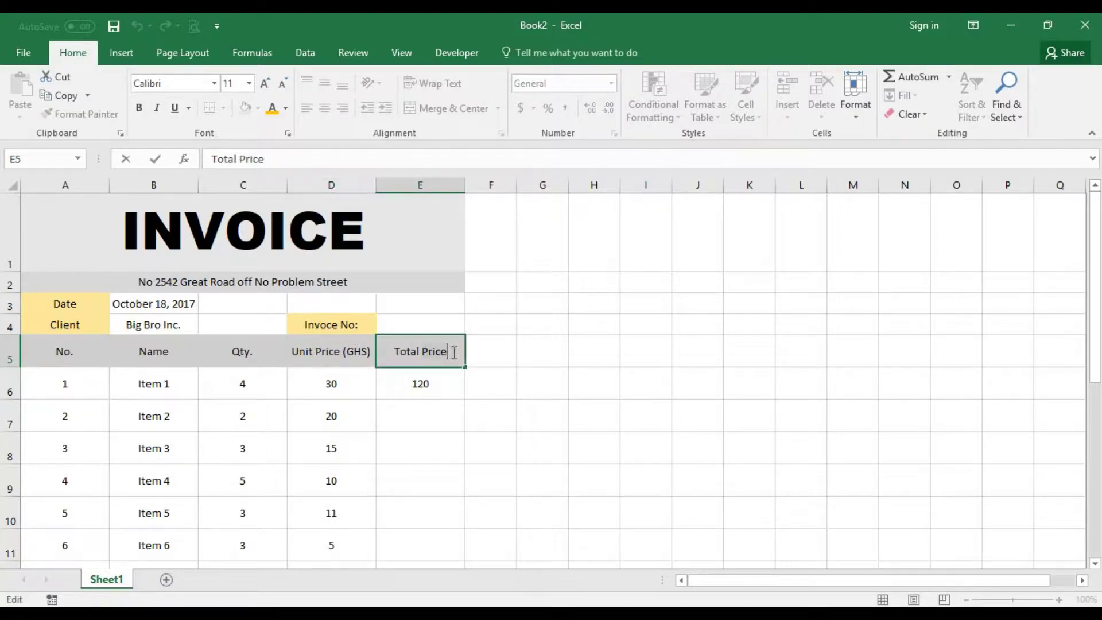
{"action": "type", "text": "(GHS"}
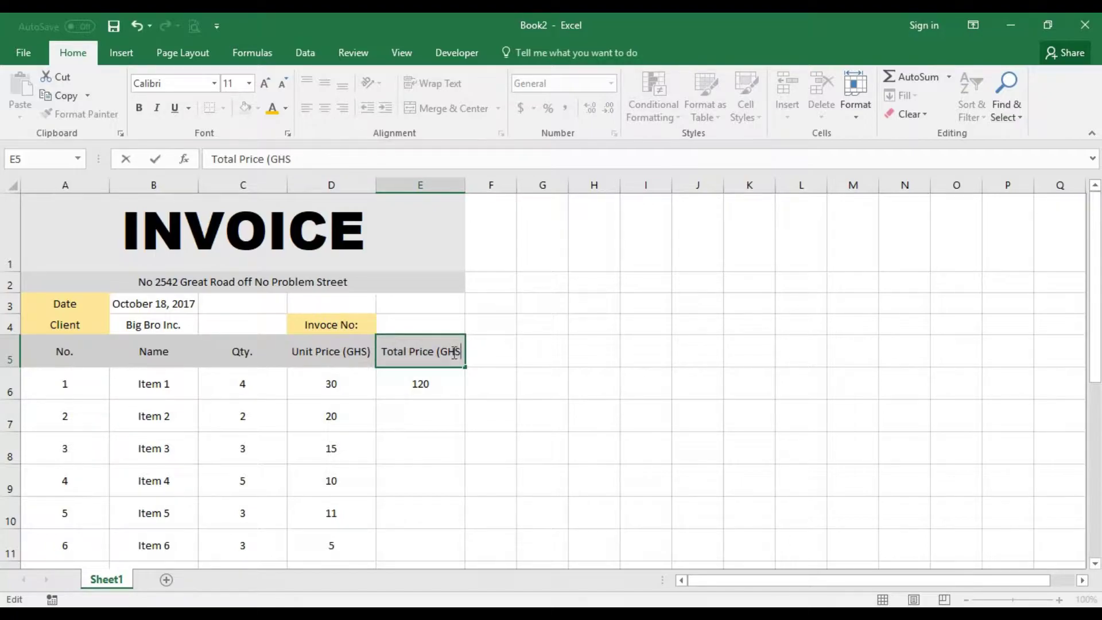
{"action": "type", "text": ")"}
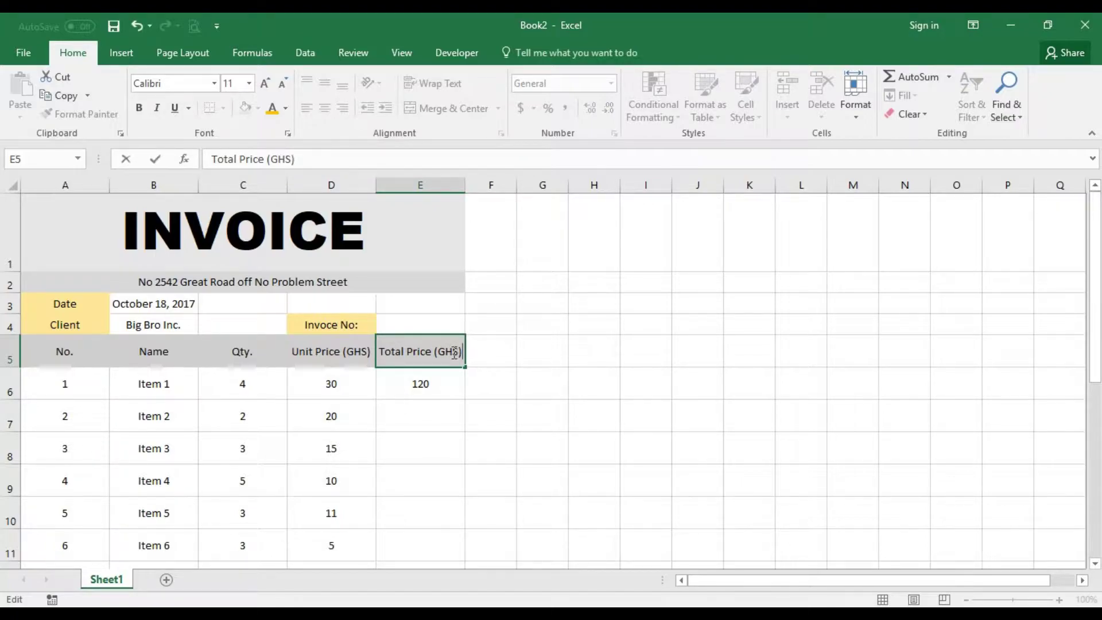
{"action": "left_click", "coordinate": [406, 396]}
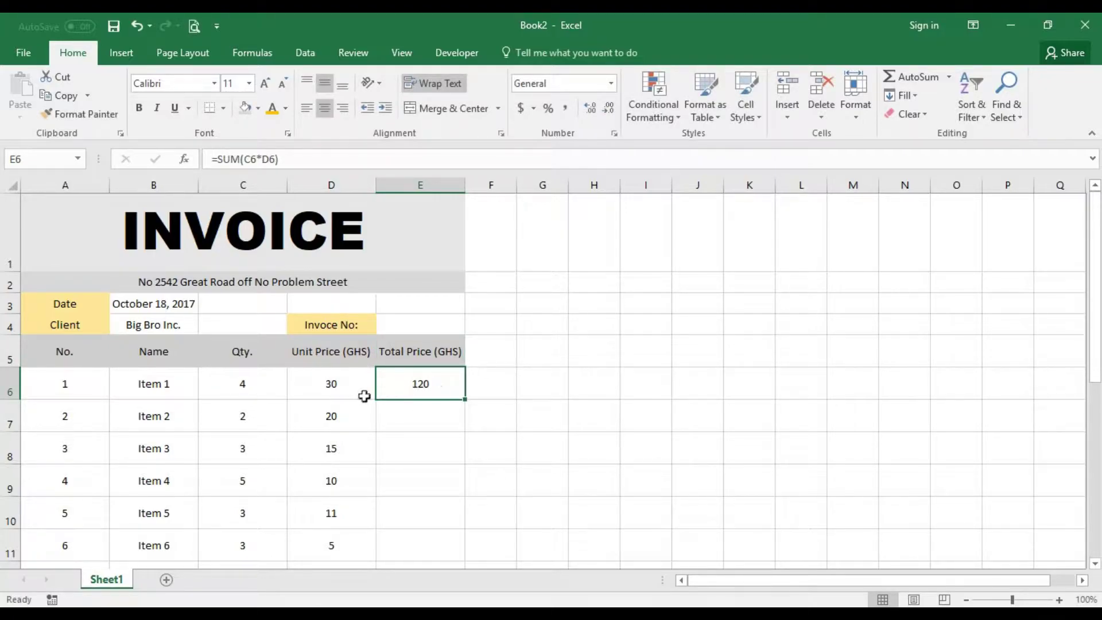
{"action": "scroll", "coordinate": [401, 427], "scroll_direction": "down", "scroll_amount": 1}
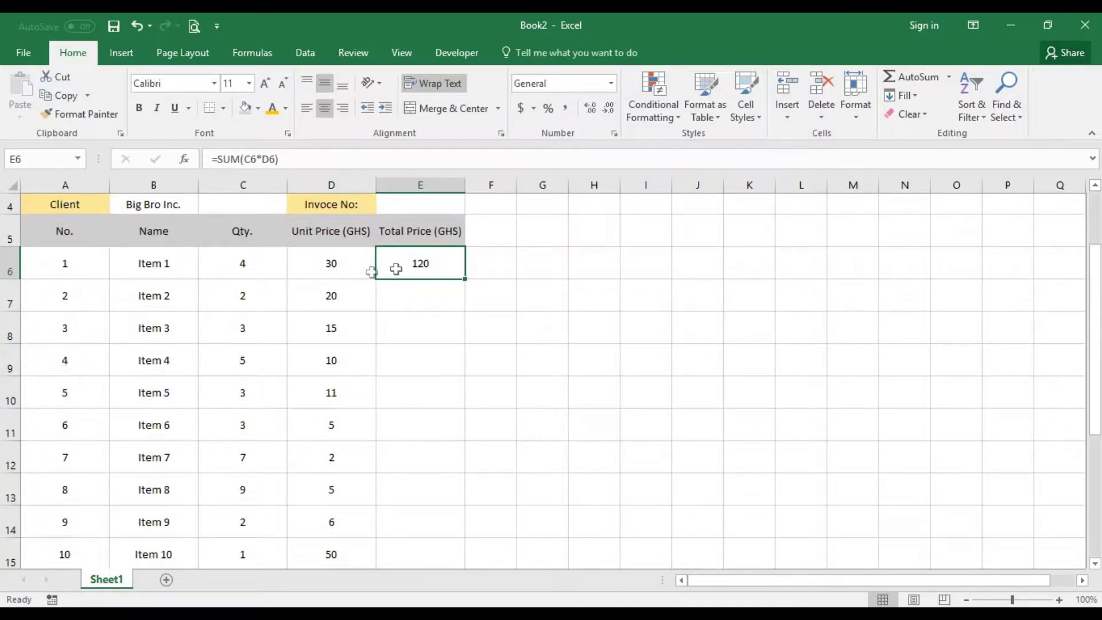
Select D6:E15 plus the Total, Tax and Total Cost amounts, and open Format Cells with Ctrl+1.
{"action": "scroll", "coordinate": [329, 265], "scroll_direction": "down", "scroll_amount": 1}
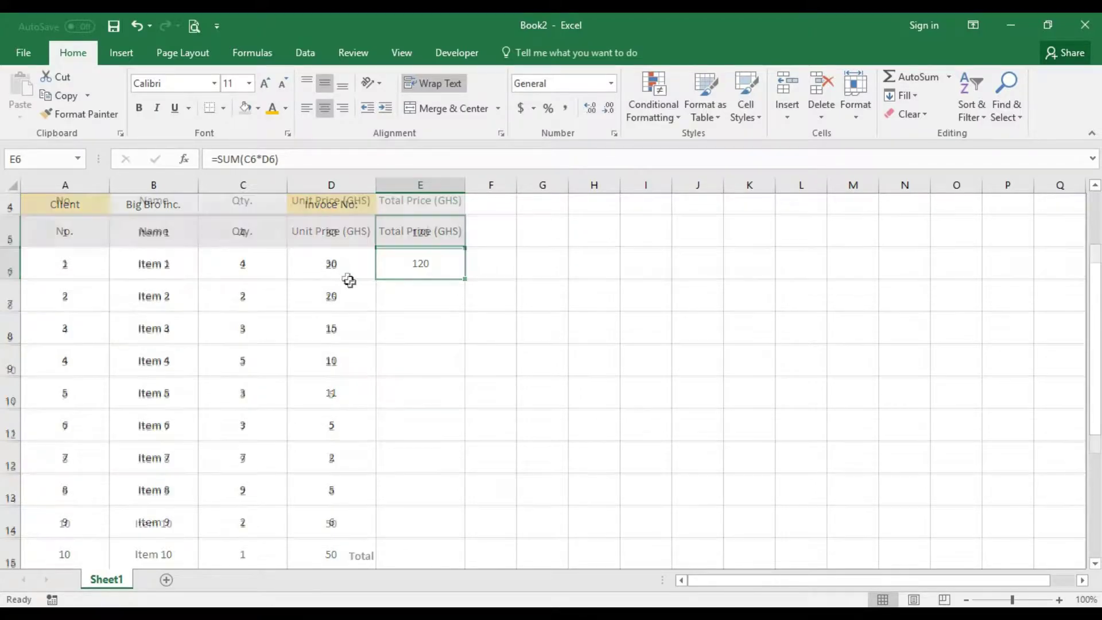
{"action": "scroll", "coordinate": [330, 269], "scroll_direction": "up", "scroll_amount": 2}
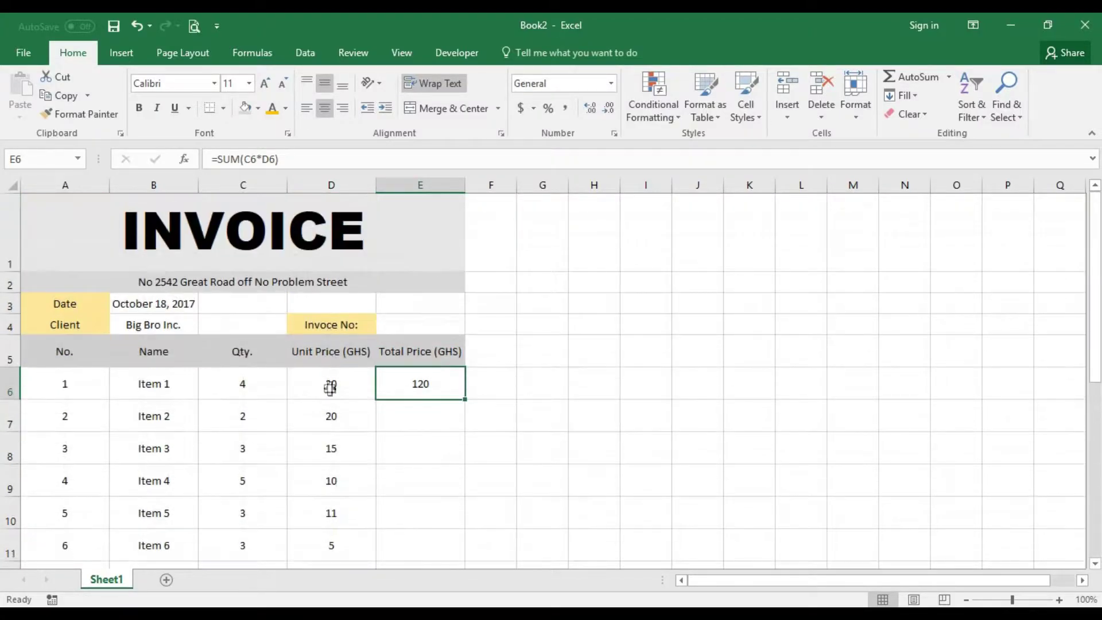
{"action": "left_click_drag", "start_coordinate": [328, 383], "coordinate": [443, 507]}
{"action": "scroll", "coordinate": [509, 475], "scroll_direction": "down", "scroll_amount": 1}
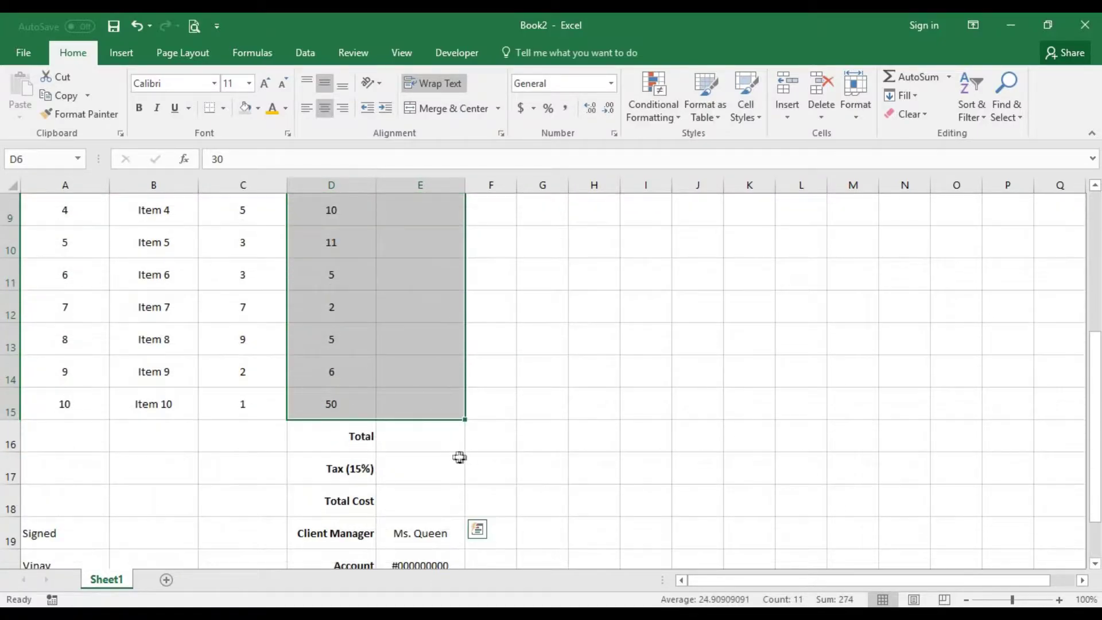
{"action": "left_click", "coordinate": [429, 440], "text": "ctrl"}
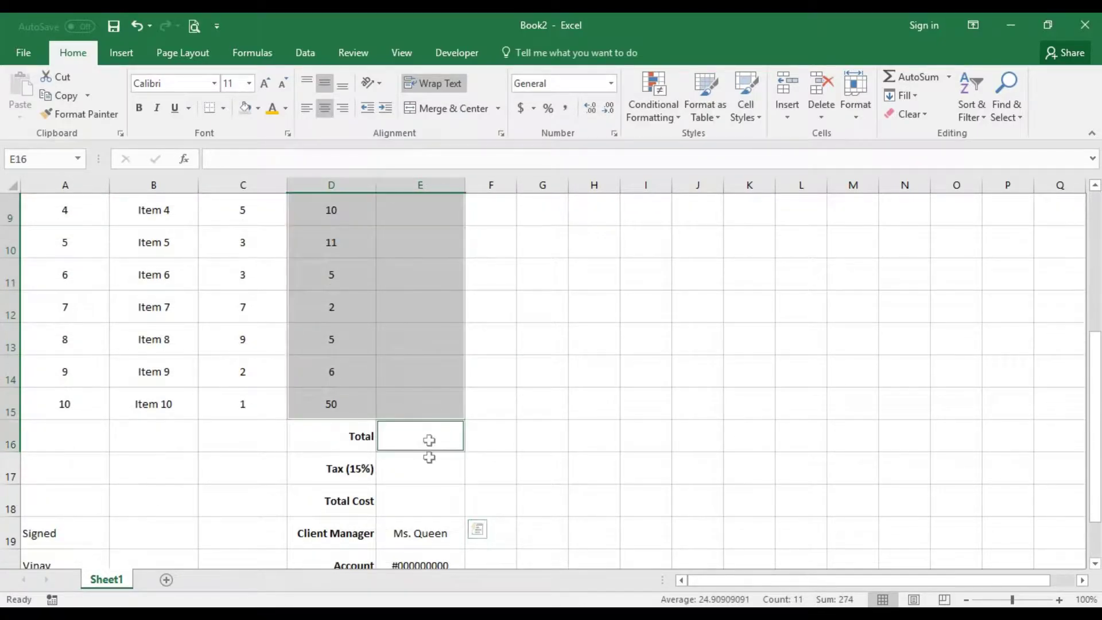
{"action": "left_click", "coordinate": [425, 479], "text": "ctrl"}
{"action": "left_click", "coordinate": [427, 502], "text": "ctrl"}
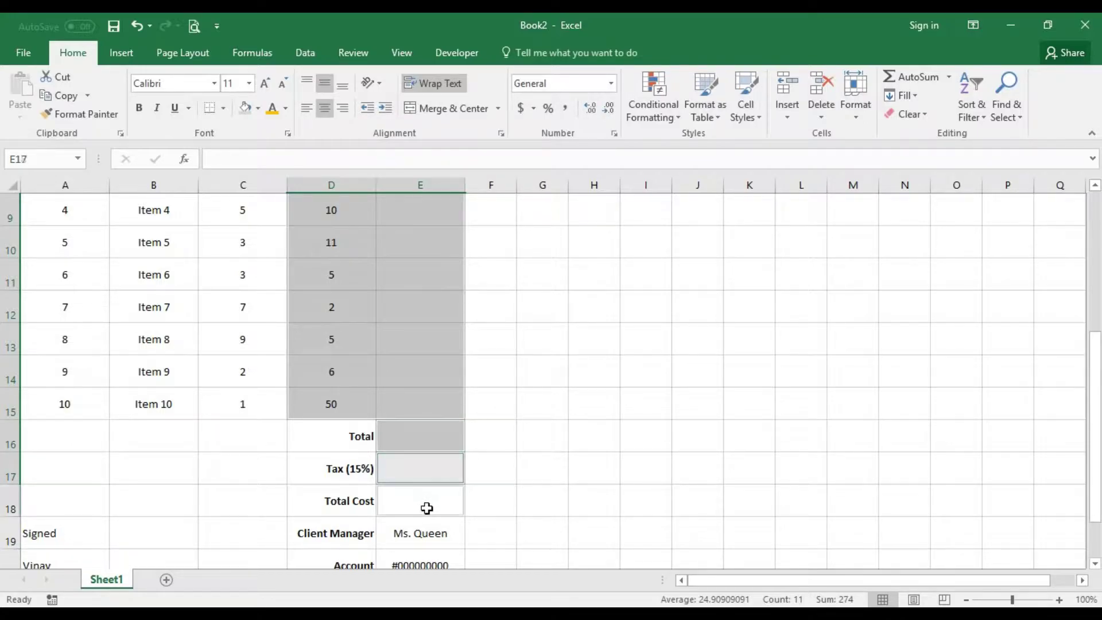
{"action": "scroll", "coordinate": [509, 477], "scroll_direction": "down", "scroll_amount": 1}
{"action": "scroll", "coordinate": [509, 477], "scroll_direction": "up", "scroll_amount": 2}
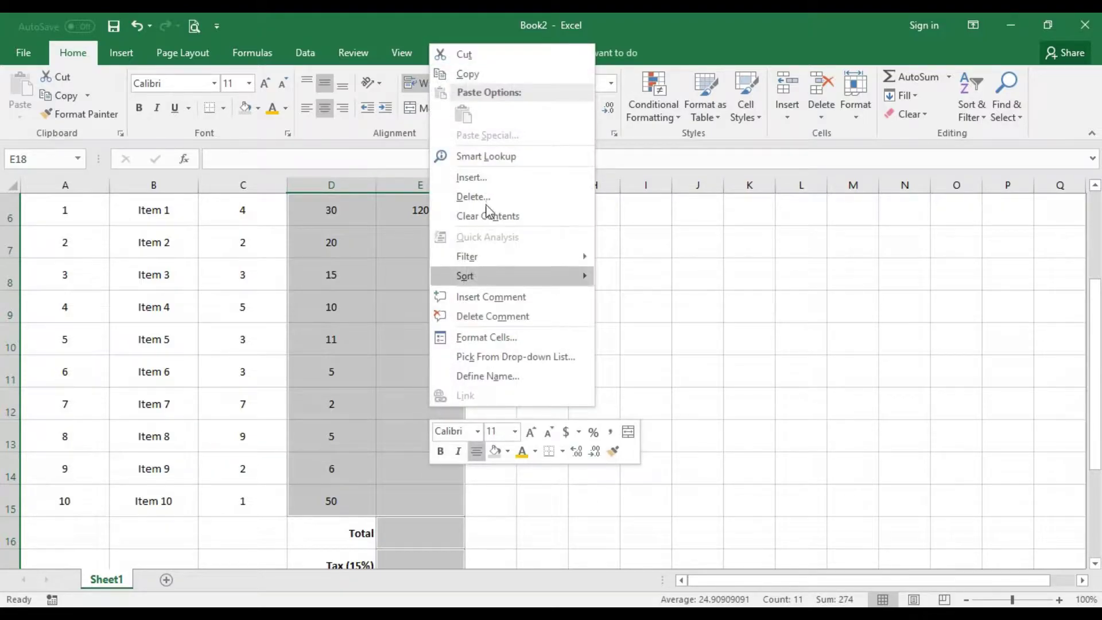
{"action": "key", "text": "Escape"}
{"action": "scroll", "coordinate": [492, 339], "scroll_direction": "down", "scroll_amount": 2}
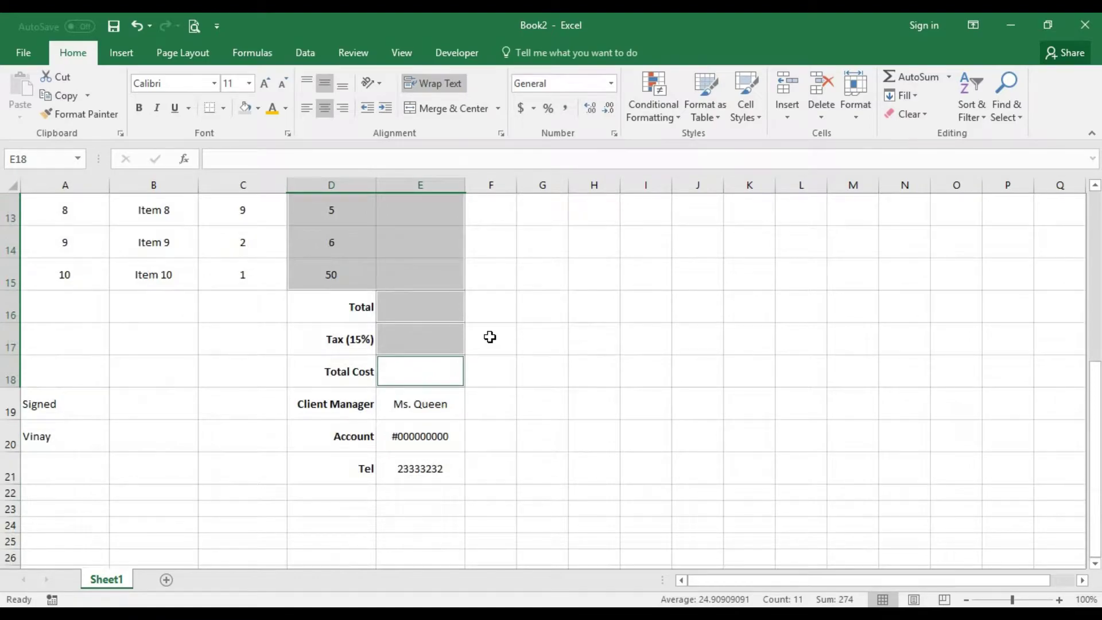
{"action": "key", "text": "ctrl+1"}
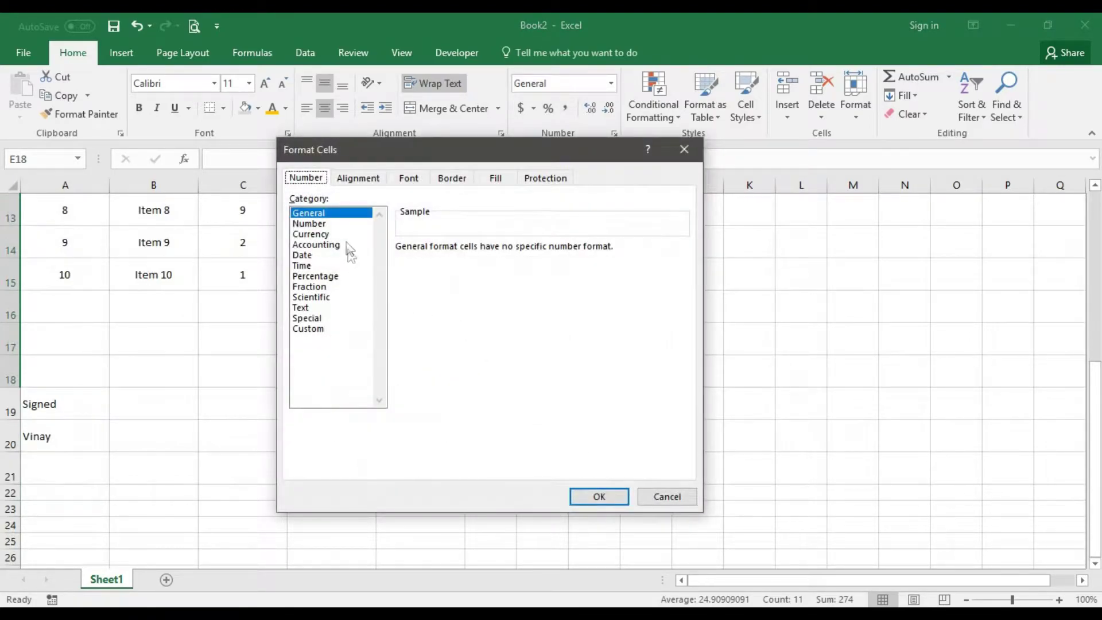
Format the selected prices as Number with 2 decimal places and a 1000 separator.
{"action": "left_click", "coordinate": [342, 226]}
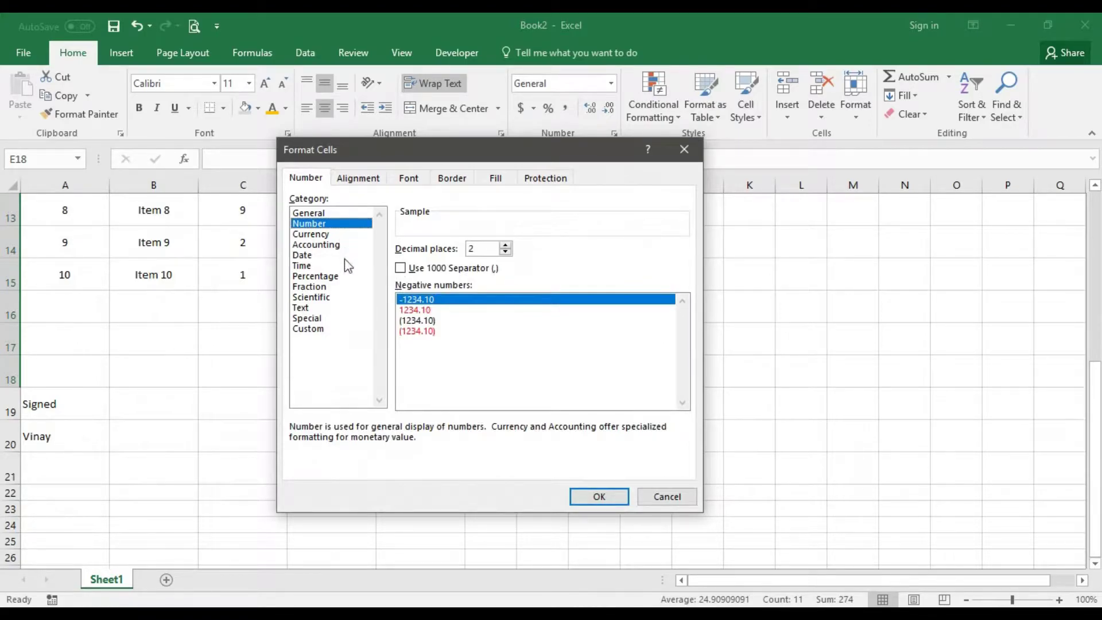
{"action": "left_click", "coordinate": [440, 269]}
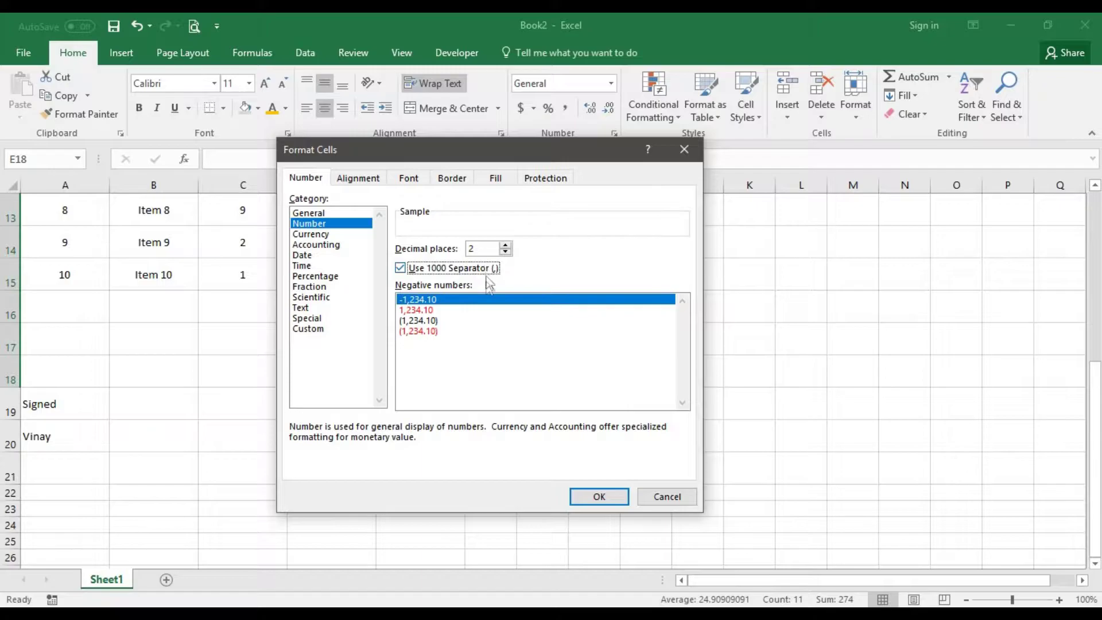
{"action": "left_click", "coordinate": [601, 503]}
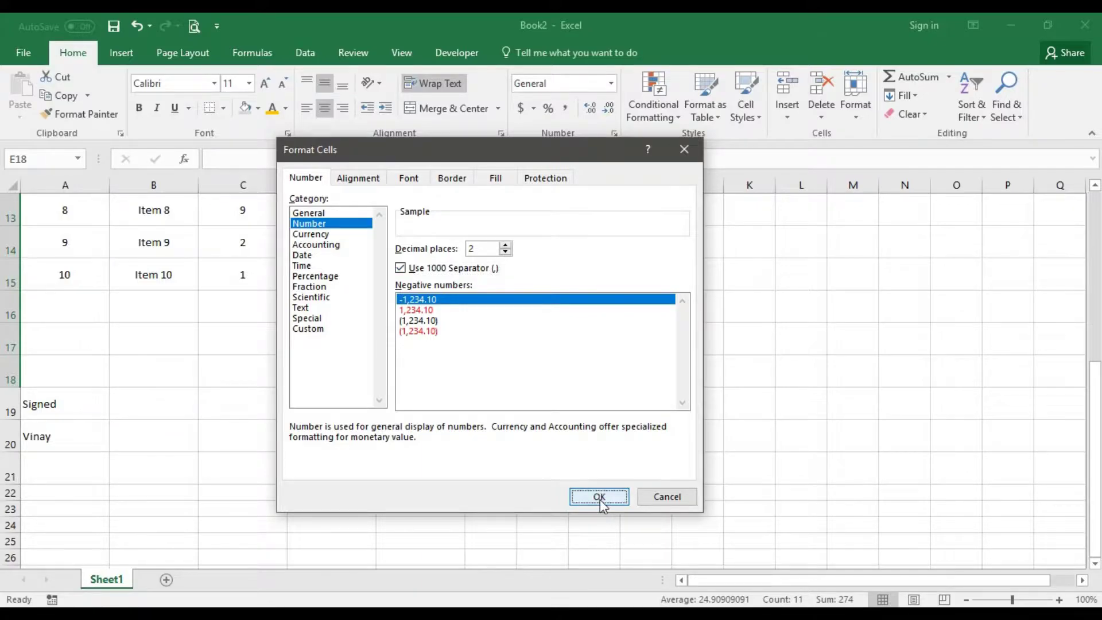
Fill Item 1's Total Price formula down from E6 to E15.
{"action": "scroll", "coordinate": [443, 326], "scroll_direction": "up", "scroll_amount": 3}
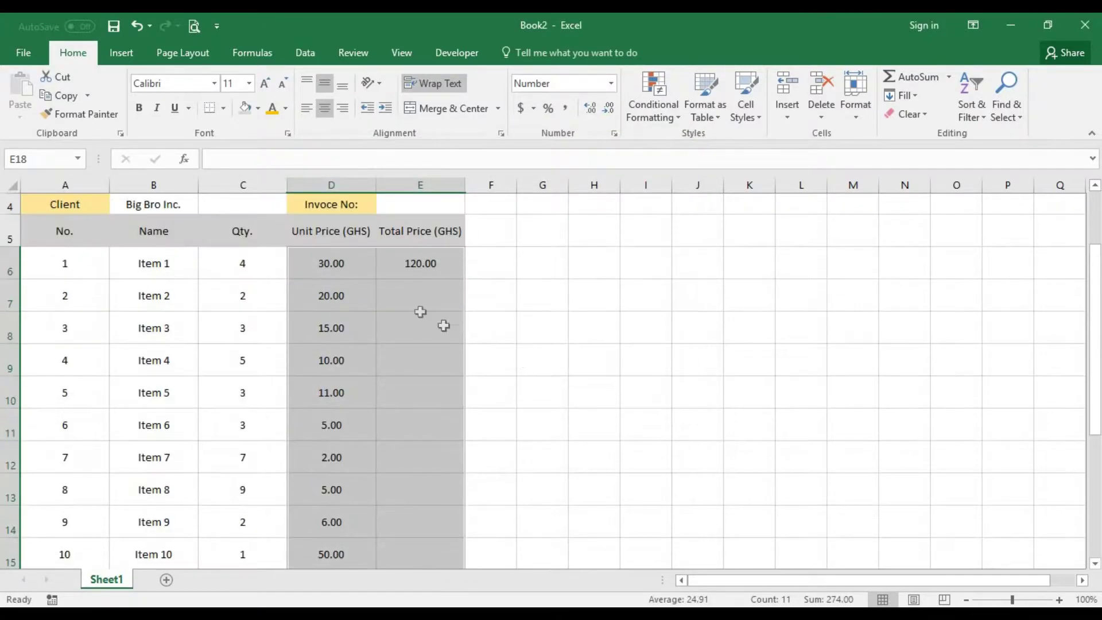
{"action": "left_click", "coordinate": [421, 301]}
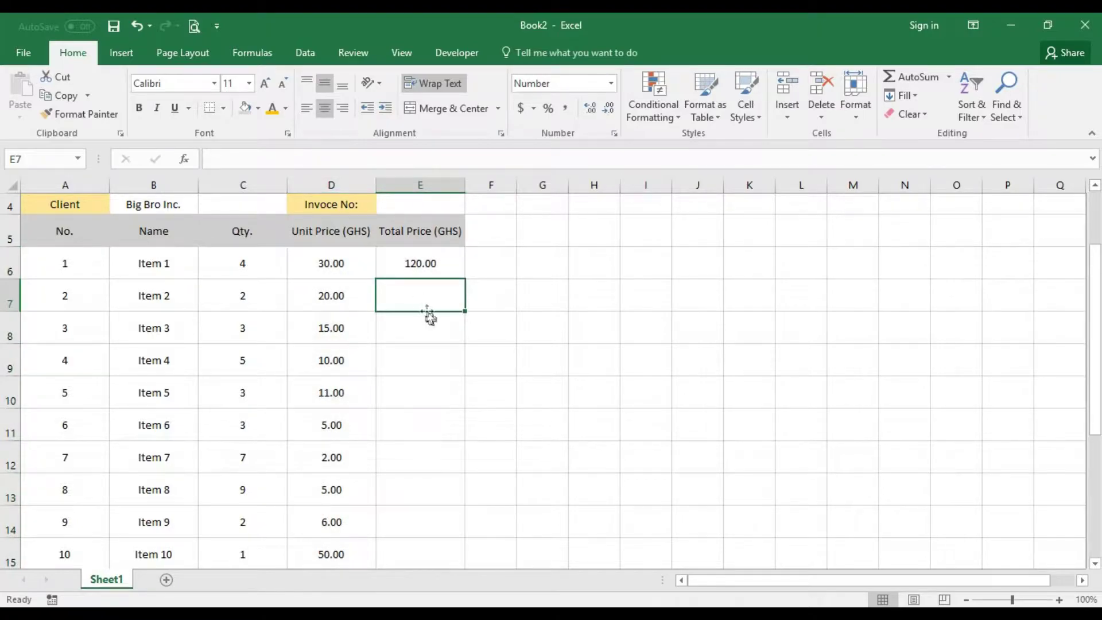
{"action": "left_click", "coordinate": [451, 270]}
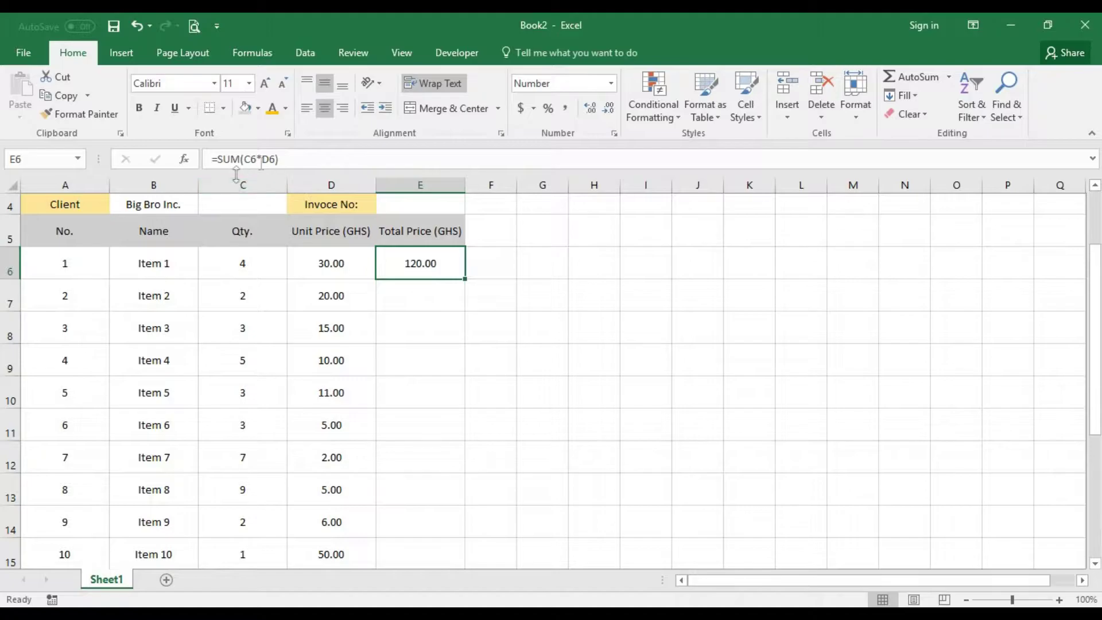
{"action": "scroll", "coordinate": [474, 304], "scroll_direction": "down", "scroll_amount": 1}
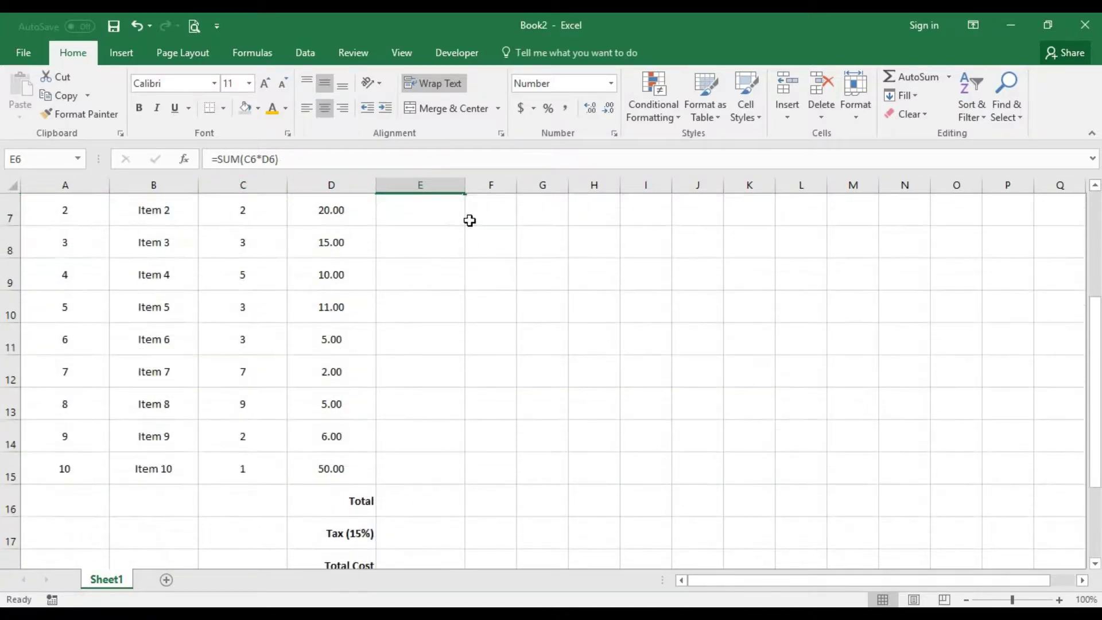
{"action": "scroll", "coordinate": [470, 220], "scroll_direction": "up", "scroll_amount": 1}
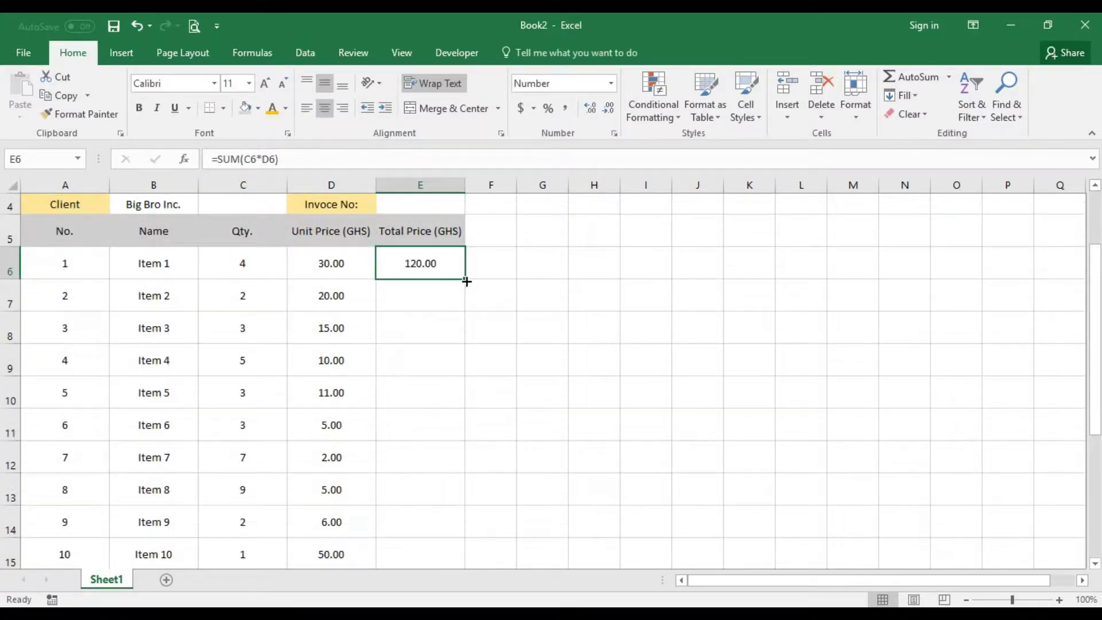
{"action": "left_click_drag", "start_coordinate": [466, 281], "coordinate": [460, 484]}
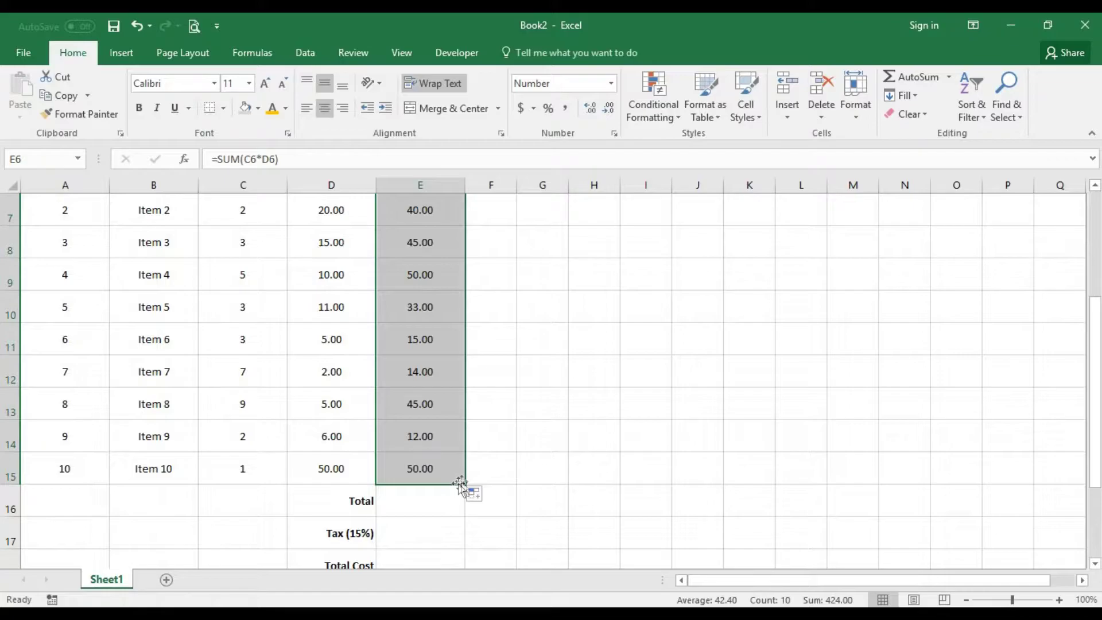
{"action": "scroll", "coordinate": [434, 361], "scroll_direction": "up", "scroll_amount": 2}
{"action": "scroll", "coordinate": [433, 381], "scroll_direction": "down", "scroll_amount": 3}
Check the copied formulas for Item 1 and Item 10, then start editing the Total cell E16.
{"action": "left_click", "coordinate": [425, 406]}
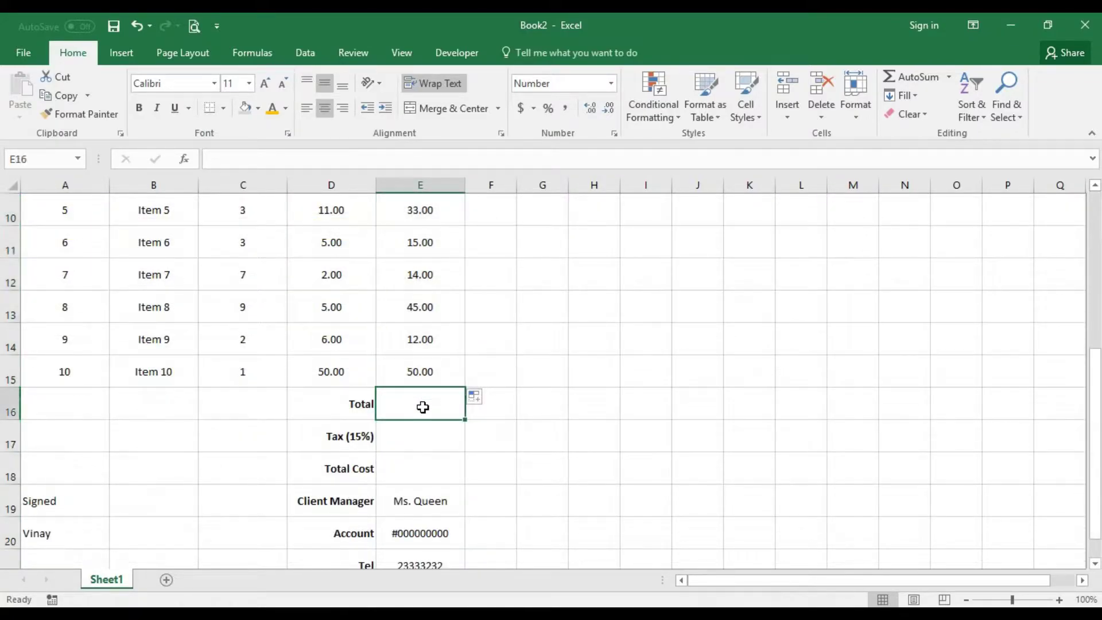
{"action": "scroll", "coordinate": [423, 405], "scroll_direction": "up", "scroll_amount": 2}
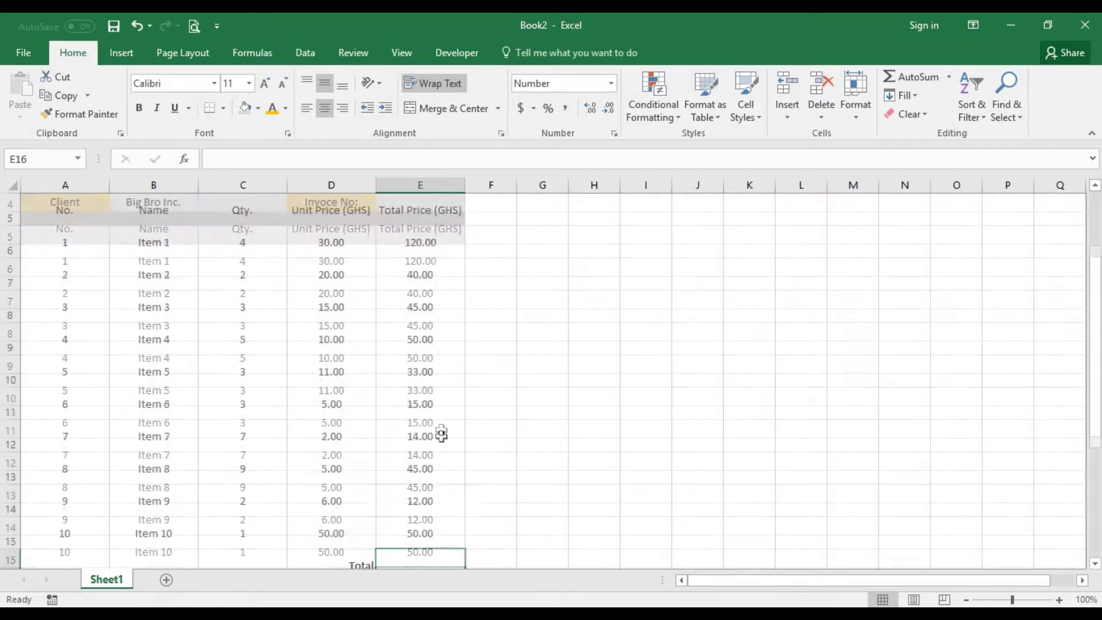
{"action": "left_click", "coordinate": [429, 275]}
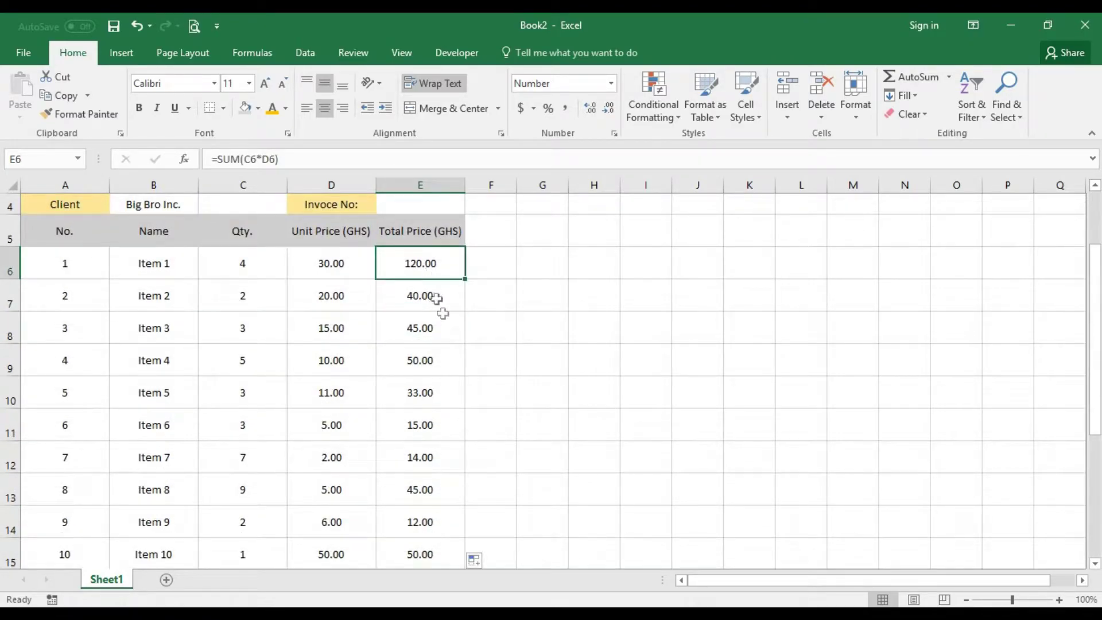
{"action": "scroll", "coordinate": [445, 339], "scroll_direction": "down", "scroll_amount": 2}
{"action": "left_click", "coordinate": [420, 376]}
{"action": "left_click", "coordinate": [423, 406]}
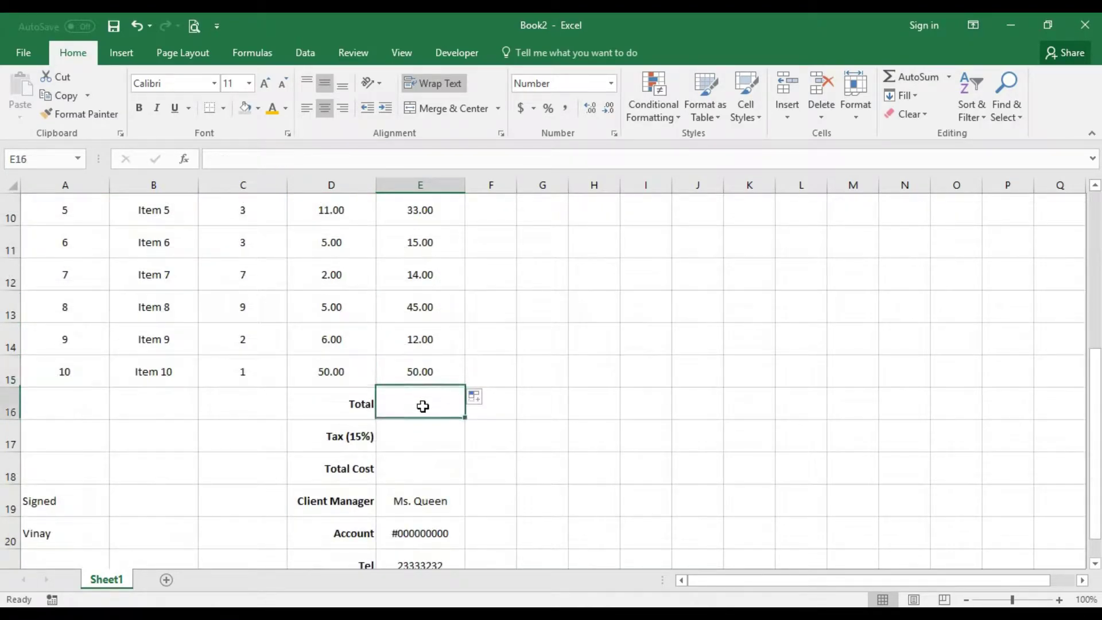
{"action": "double_click", "coordinate": [428, 408]}
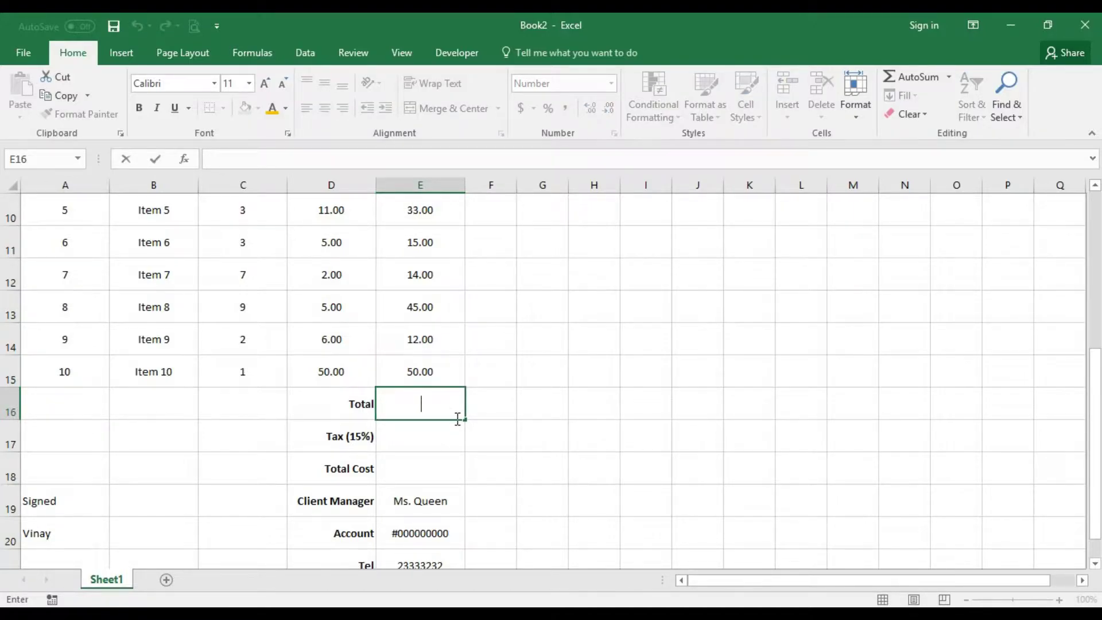
Enter =Sum(E6+E15) in the Total cell E16, giving 170.00.
{"action": "type", "text": "=Sum("}
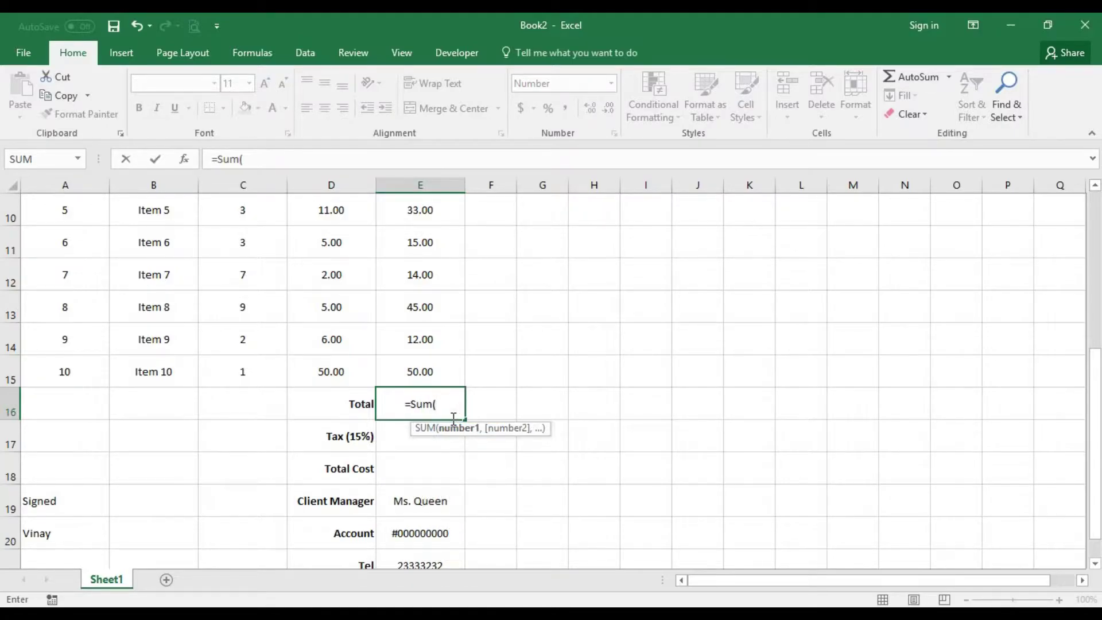
{"action": "scroll", "coordinate": [454, 418], "scroll_direction": "up", "scroll_amount": 2}
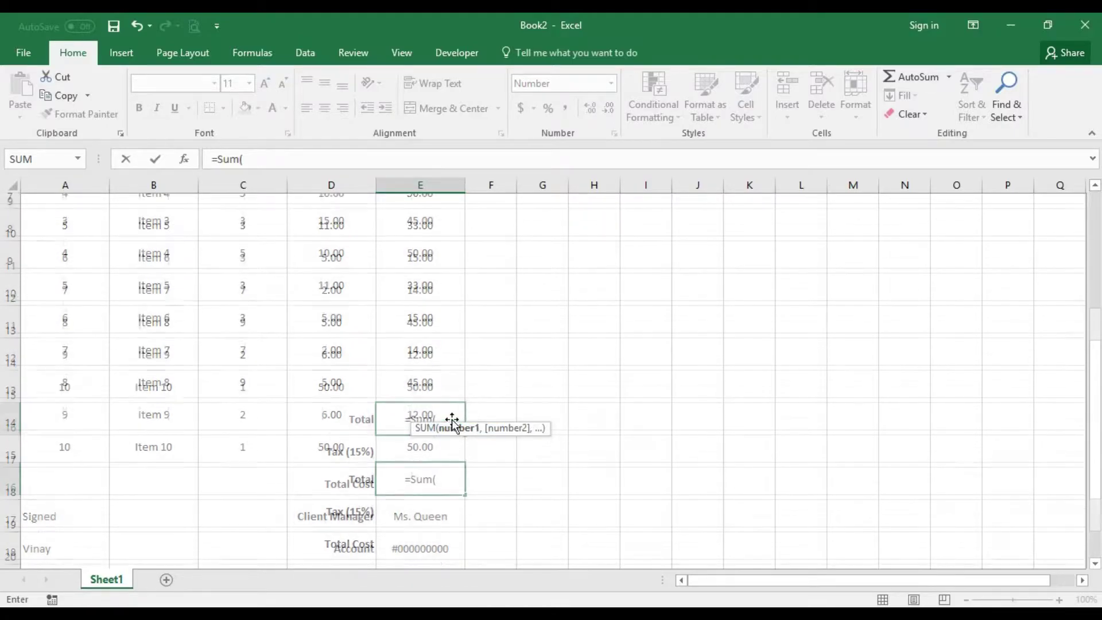
{"action": "left_click", "coordinate": [422, 262]}
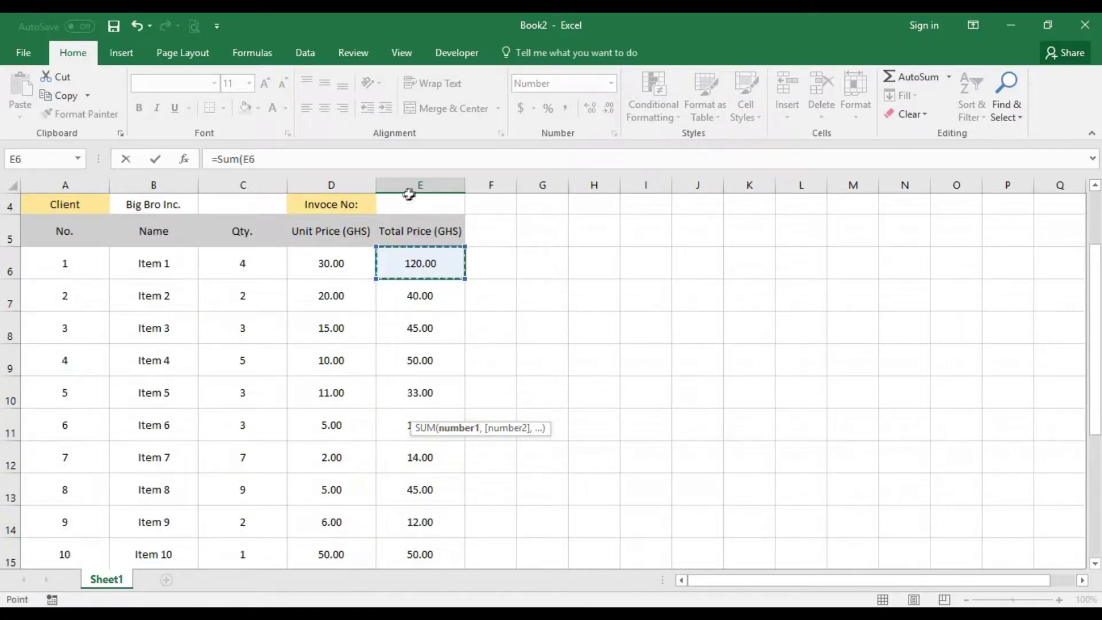
{"action": "scroll", "coordinate": [430, 377], "scroll_direction": "down", "scroll_amount": 2}
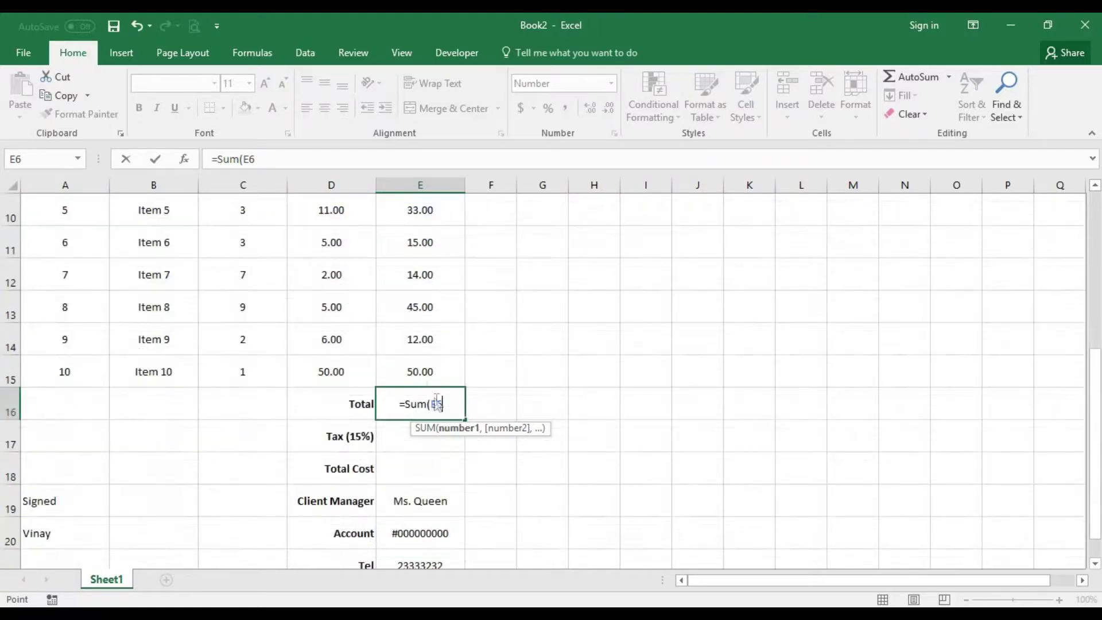
{"action": "type", "text": "+"}
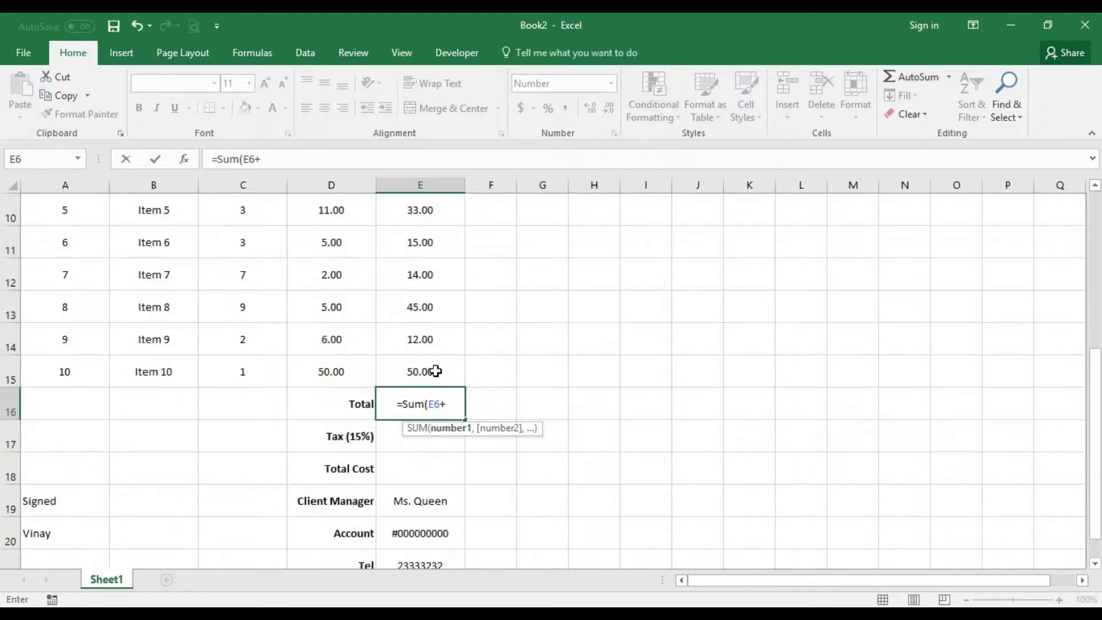
{"action": "left_click", "coordinate": [436, 371]}
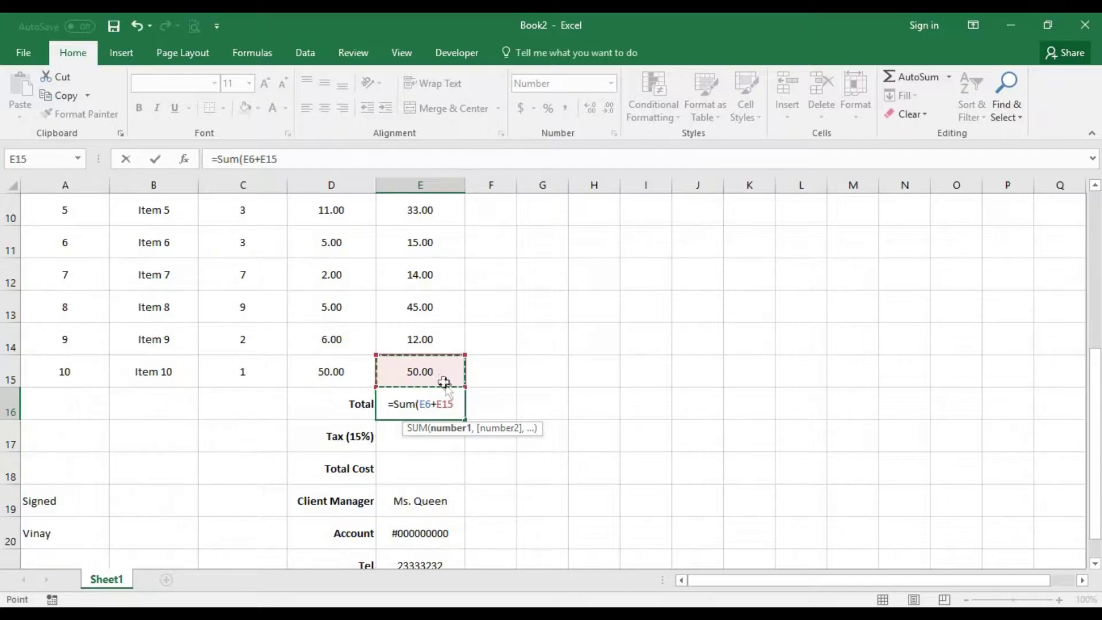
{"action": "type", "text": ")"}
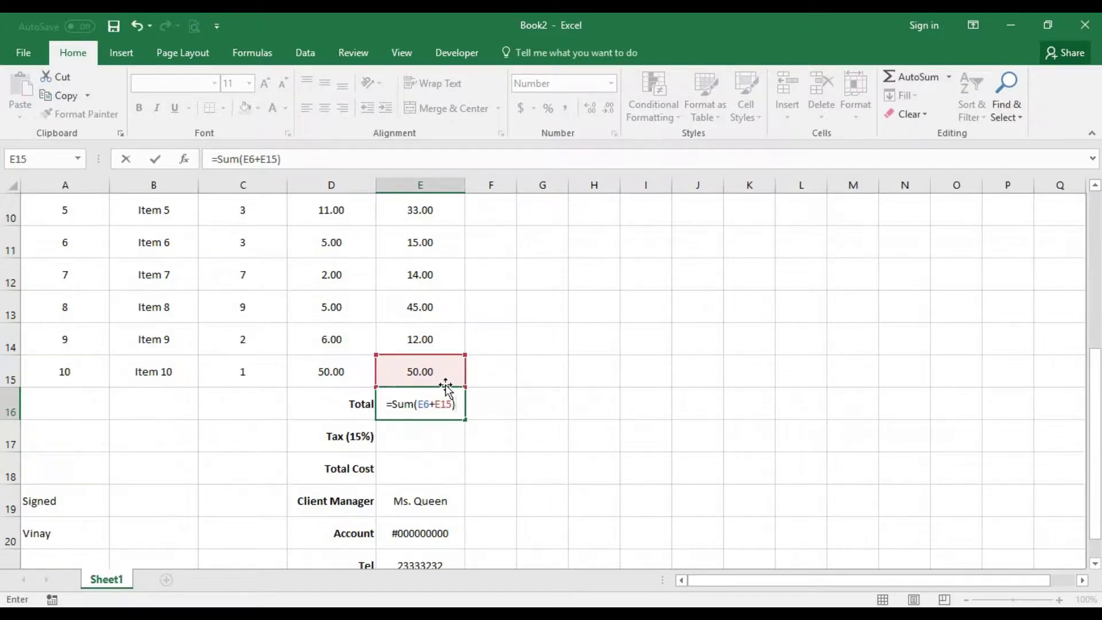
{"action": "key", "text": "Return"}
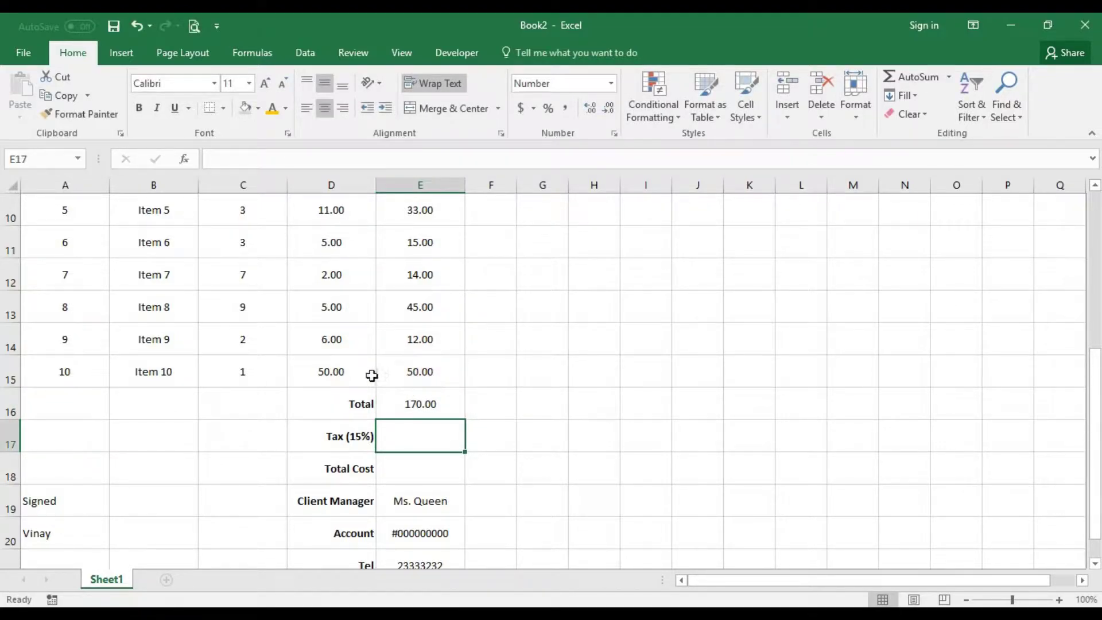
{"action": "left_click", "coordinate": [438, 410]}
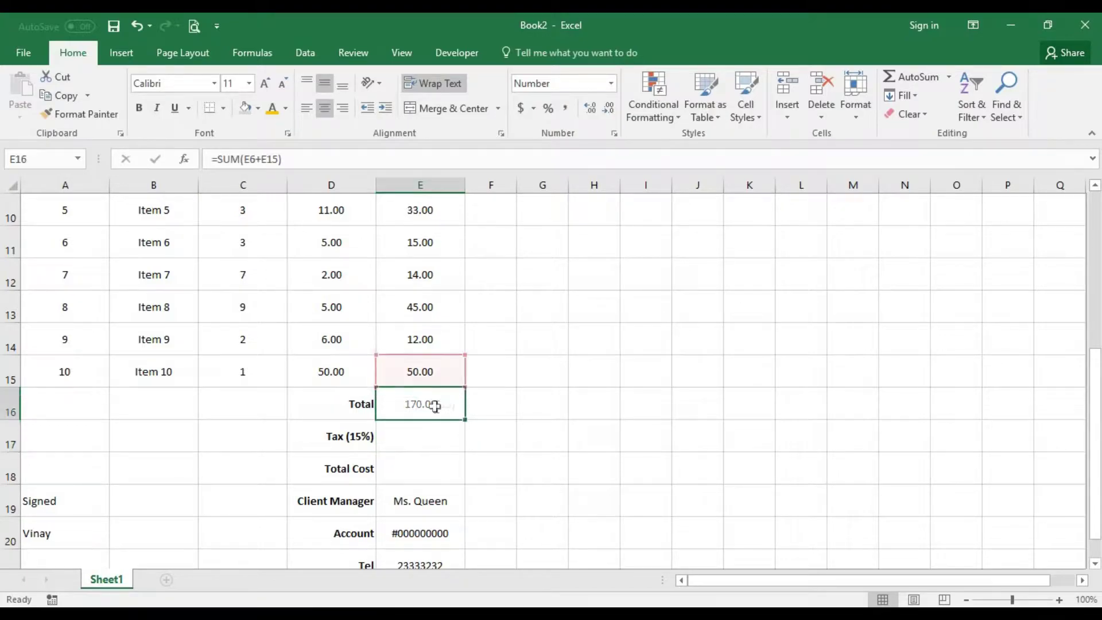
{"action": "double_click", "coordinate": [435, 404]}
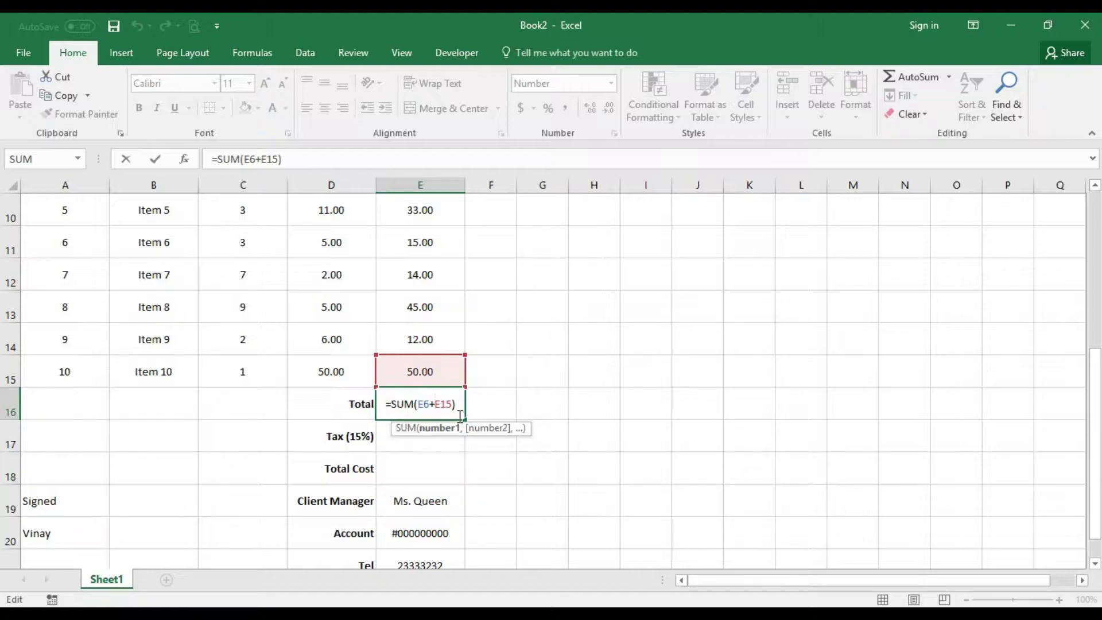
Change the Total formula to =SUM(E6:E15) so it shows 424.00.
{"action": "key", "text": "BackSpace"}
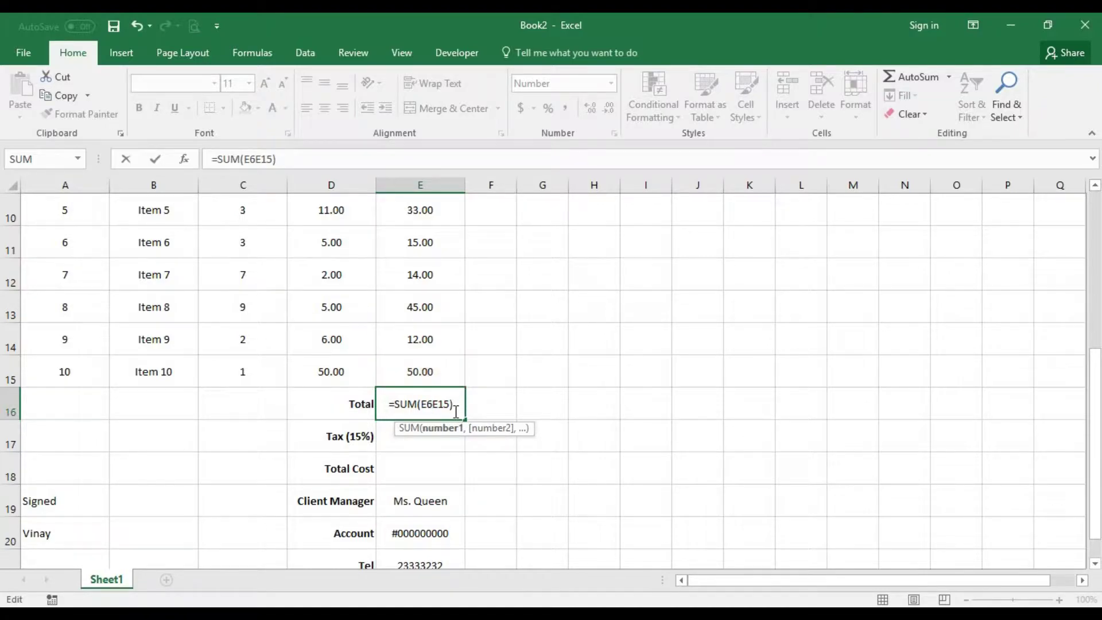
{"action": "type", "text": ":"}
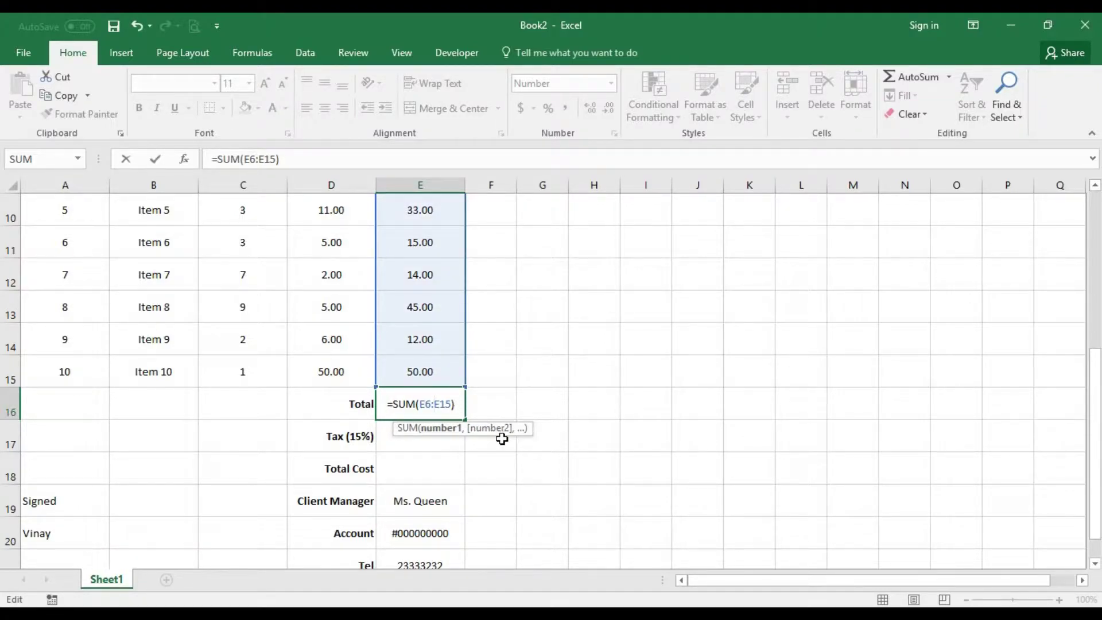
{"action": "key", "text": "BackSpace"}
{"action": "type", "text": ","}
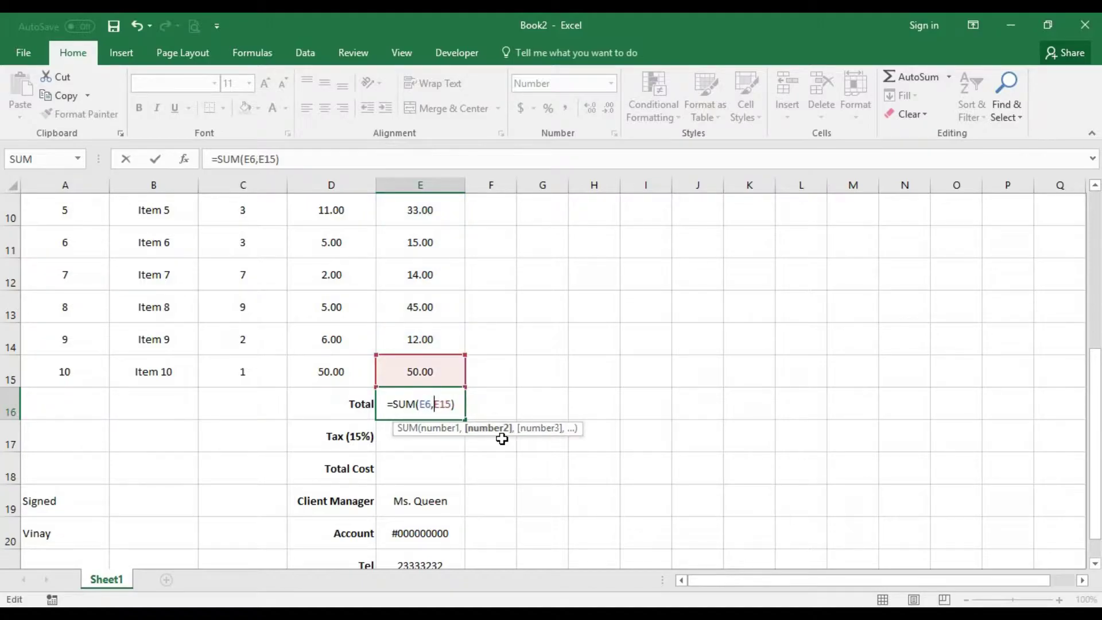
{"action": "key", "text": "BackSpace"}
{"action": "type", "text": "+"}
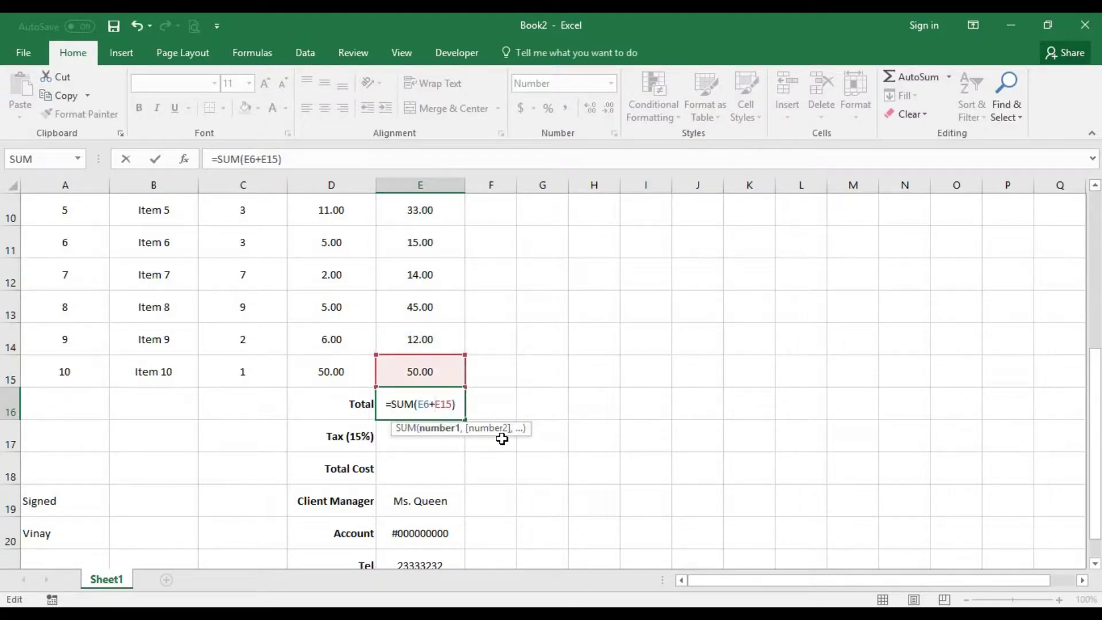
{"action": "scroll", "coordinate": [503, 390], "scroll_direction": "up", "scroll_amount": 2}
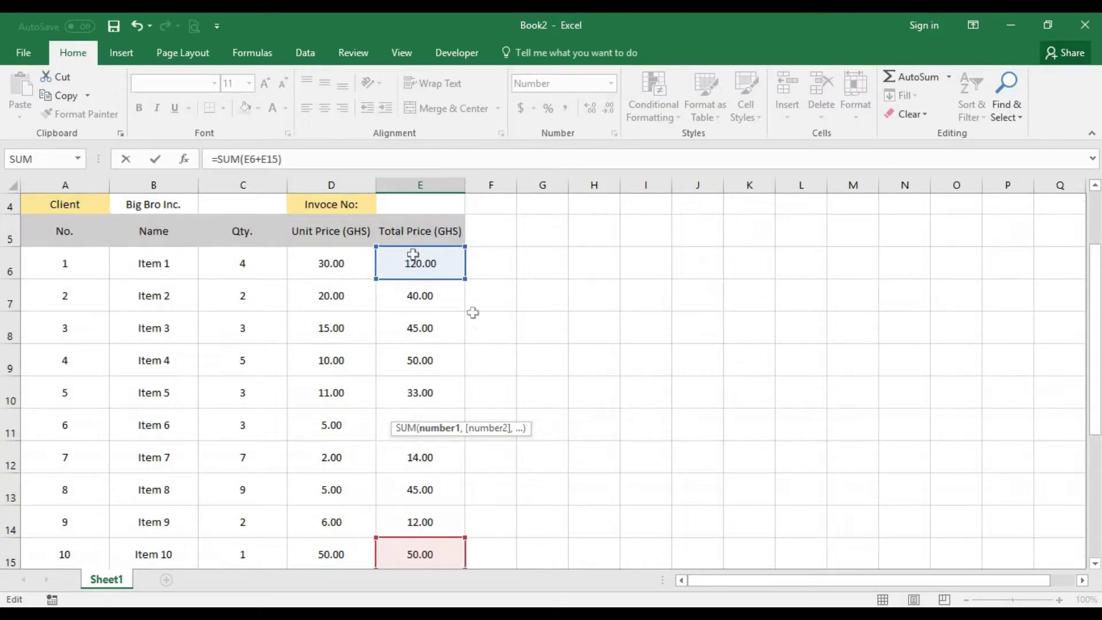
{"action": "scroll", "coordinate": [483, 339], "scroll_direction": "down", "scroll_amount": 1}
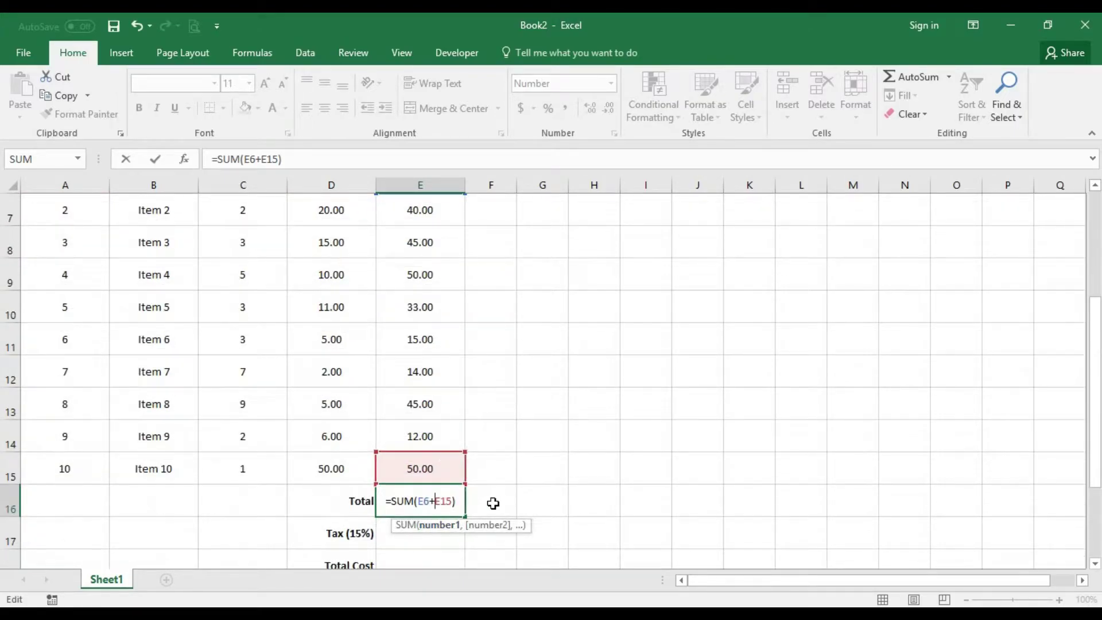
{"action": "key", "text": "BackSpace"}
{"action": "type", "text": ":"}
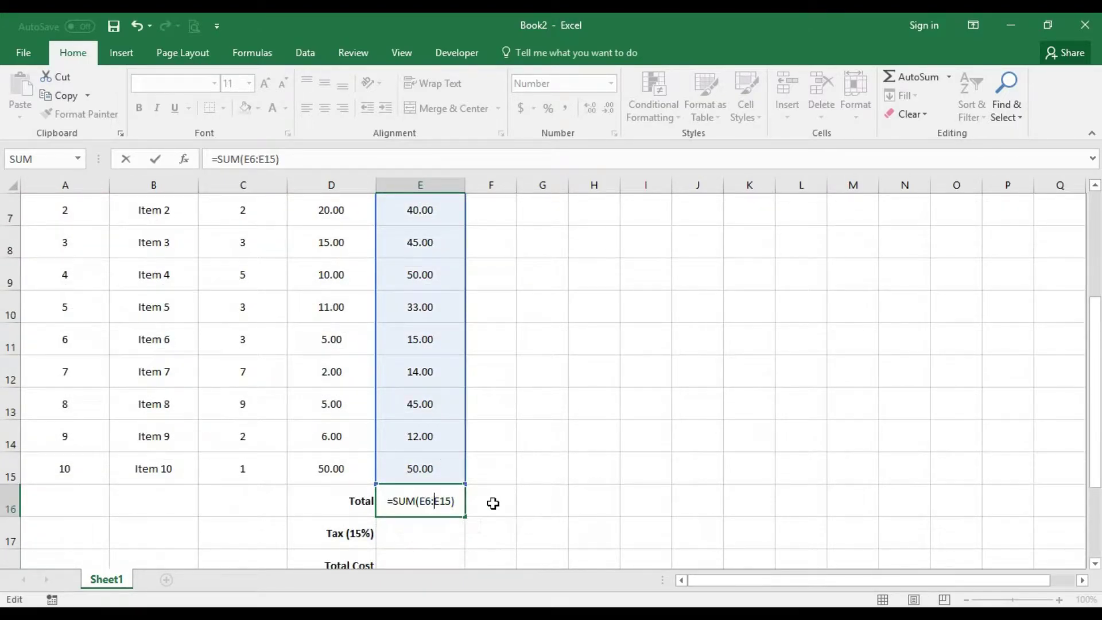
{"action": "key", "text": "Return"}
Review the Total formula and the totals area, ending on the Tax (15%) cell.
{"action": "left_click", "coordinate": [414, 505]}
{"action": "scroll", "coordinate": [414, 505], "scroll_direction": "down", "scroll_amount": 1}
{"action": "left_click", "coordinate": [404, 439]}
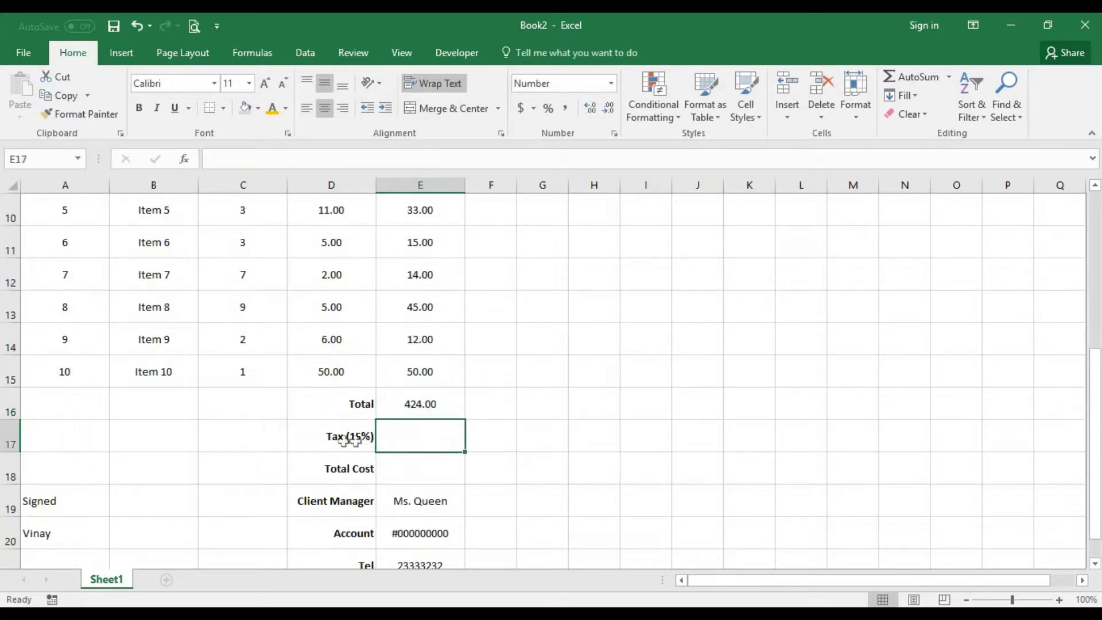
{"action": "left_click", "coordinate": [418, 404]}
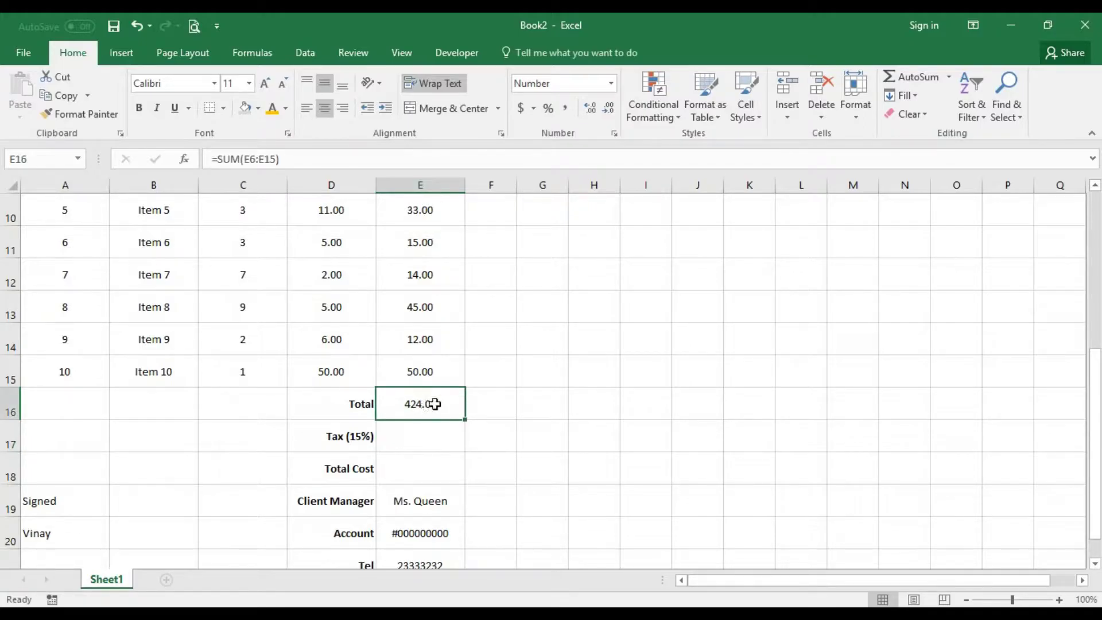
{"action": "scroll", "coordinate": [418, 436], "scroll_direction": "up", "scroll_amount": 3}
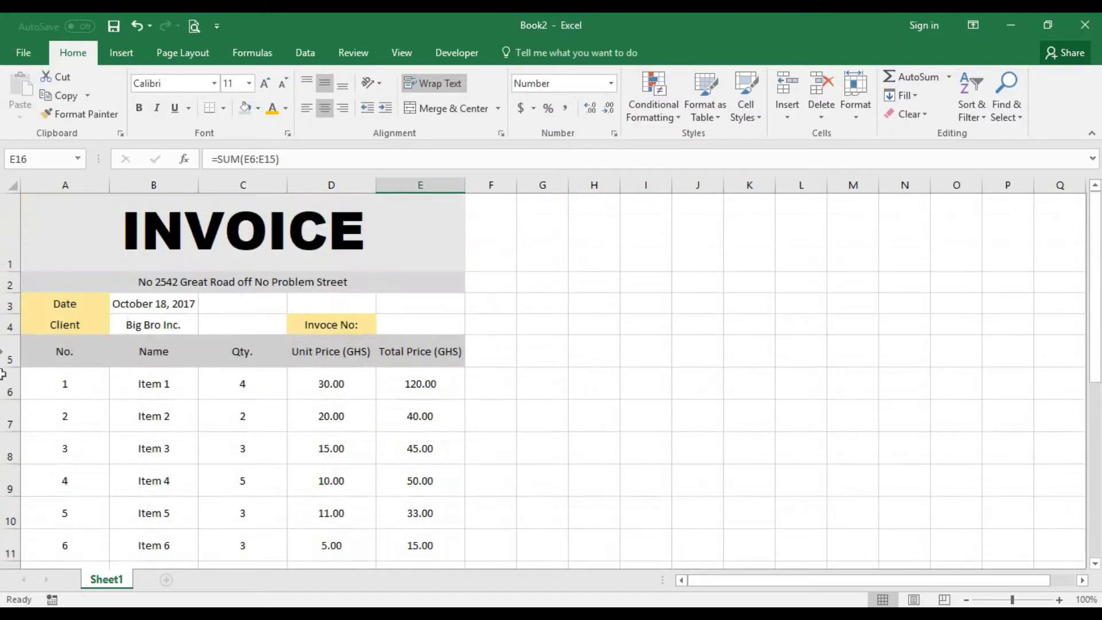
{"action": "scroll", "coordinate": [278, 381], "scroll_direction": "down", "scroll_amount": 5}
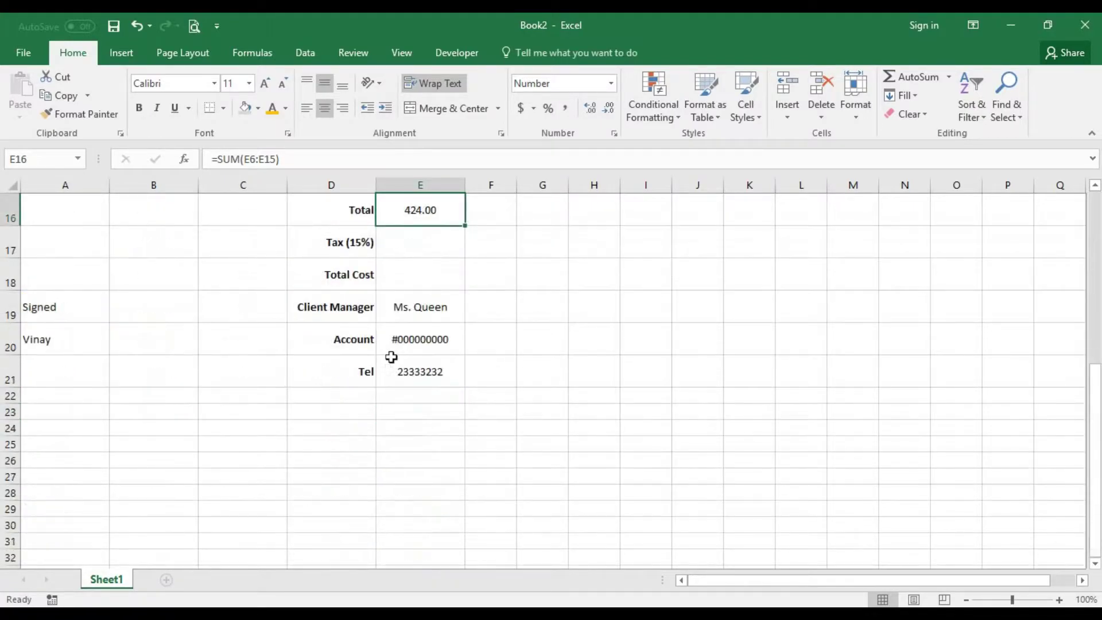
{"action": "scroll", "coordinate": [419, 379], "scroll_direction": "up", "scroll_amount": 2}
{"action": "left_click", "coordinate": [444, 431]}
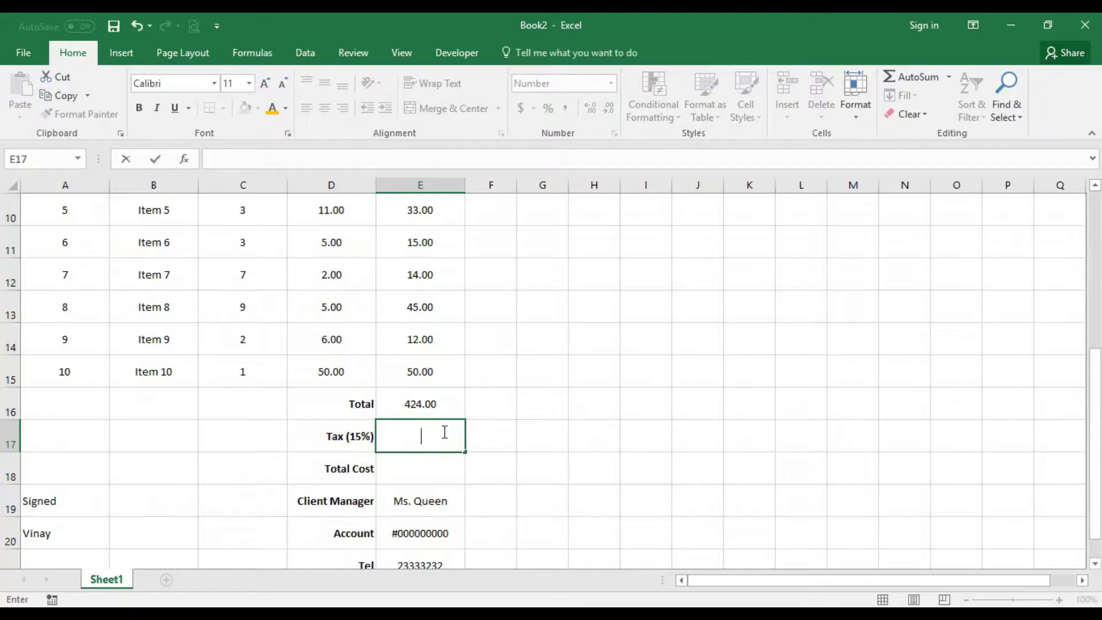
Enter =Sum(0.15*E16) in the Tax (15%) cell so it shows 63.60.
{"action": "type", "text": "=Sum"}
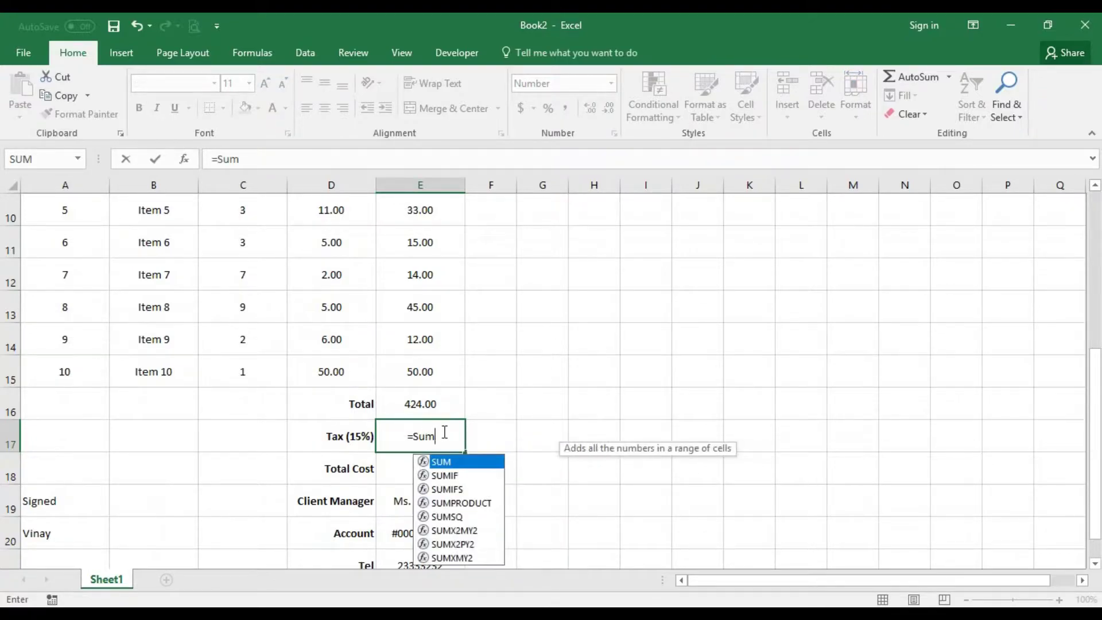
{"action": "type", "text": "("}
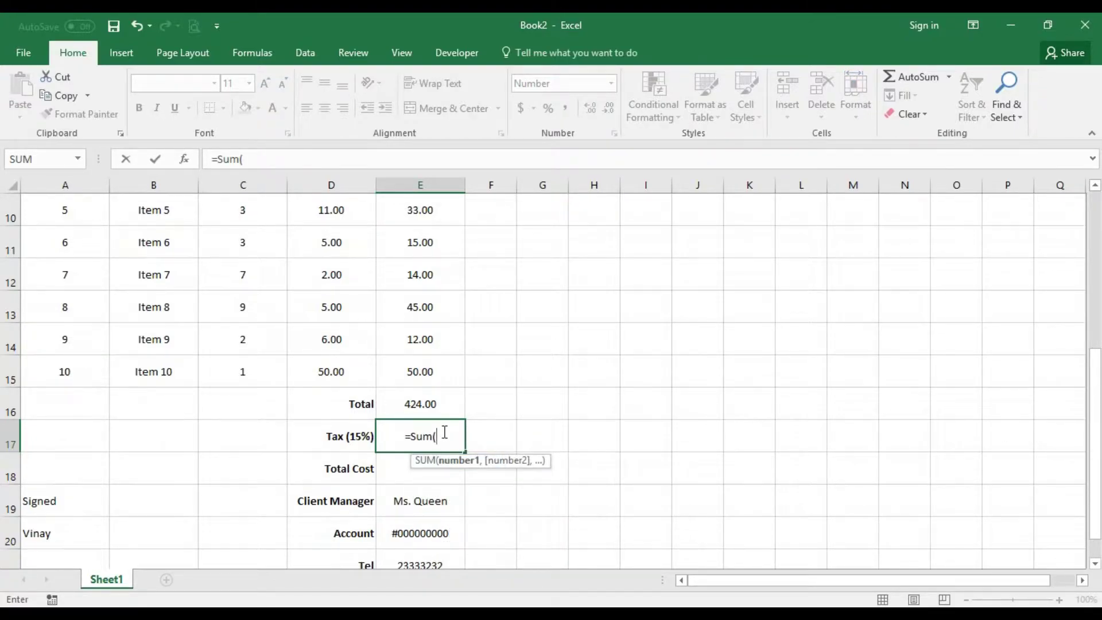
{"action": "type", "text": "0."}
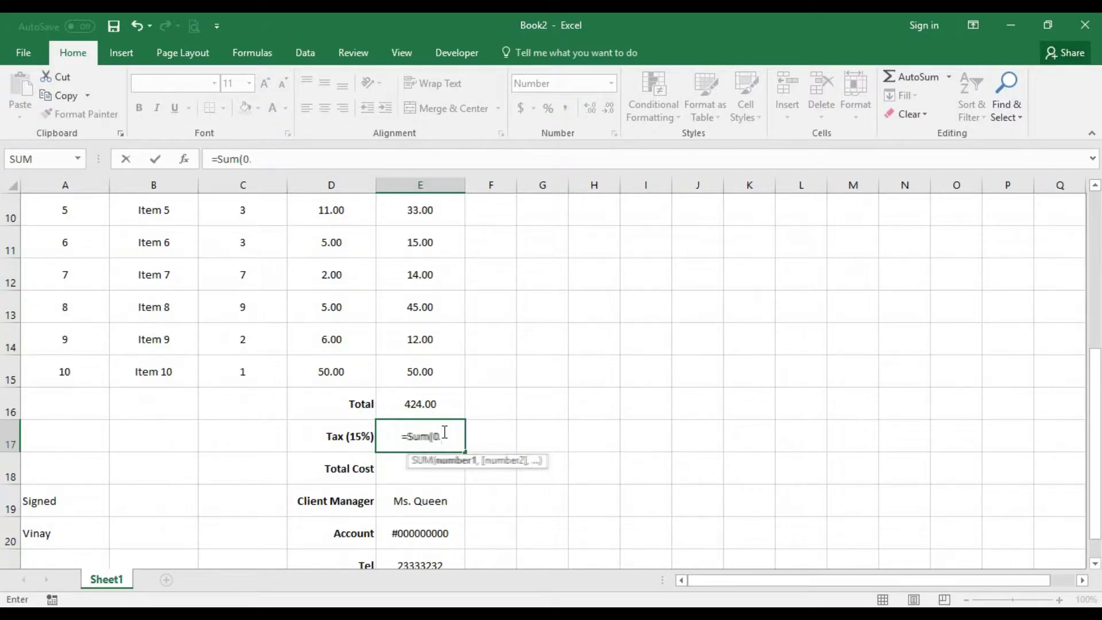
{"action": "type", "text": "15*"}
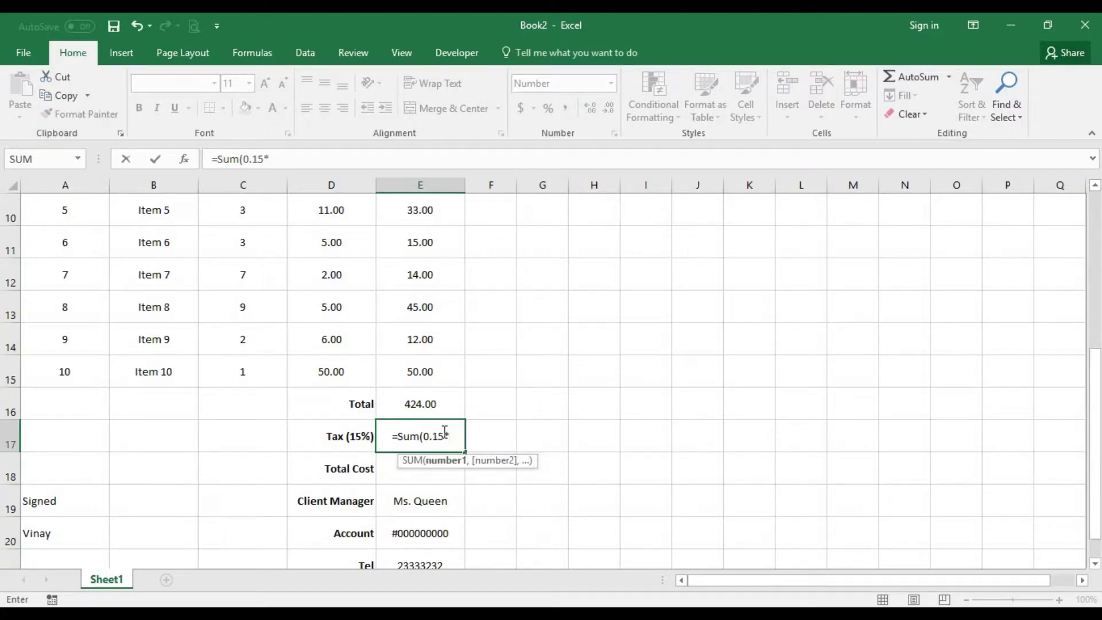
{"action": "left_click", "coordinate": [423, 406]}
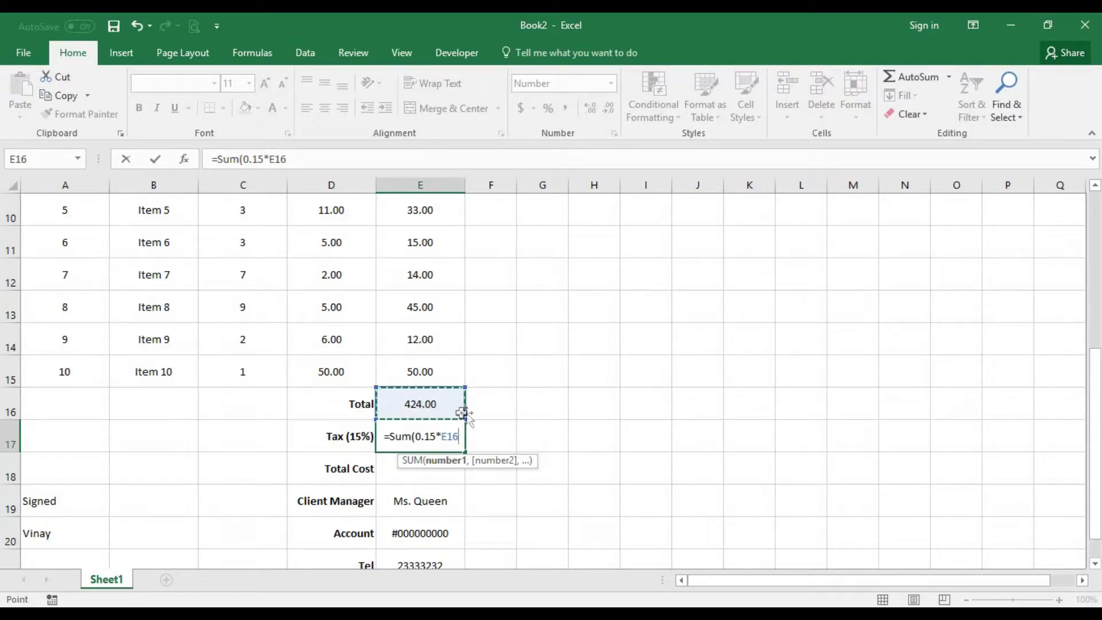
{"action": "type", "text": ")"}
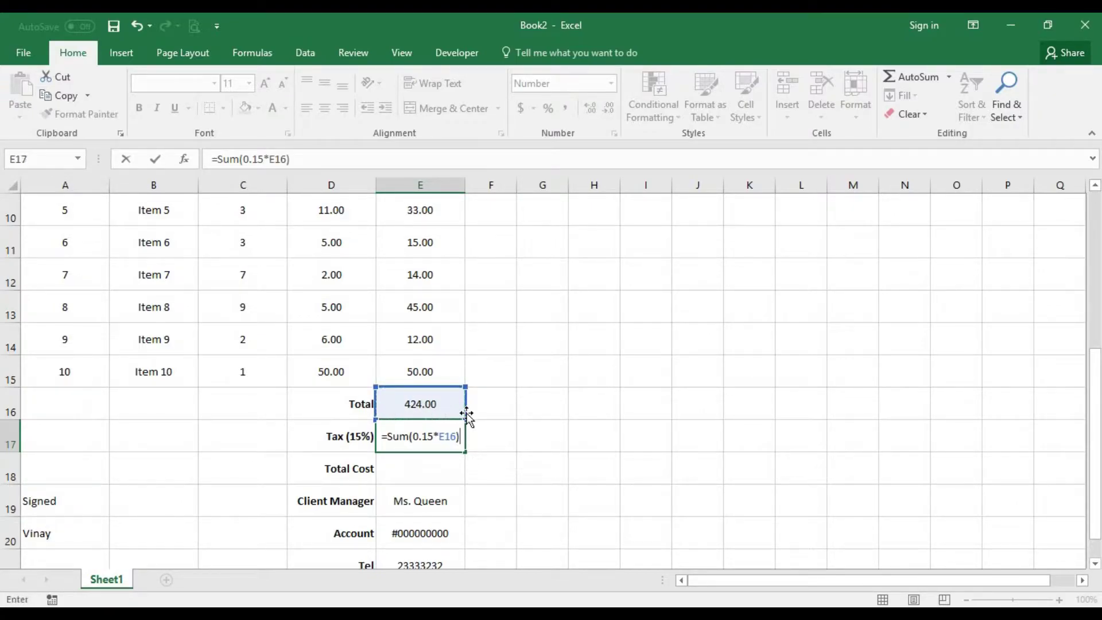
{"action": "key", "text": "Return"}
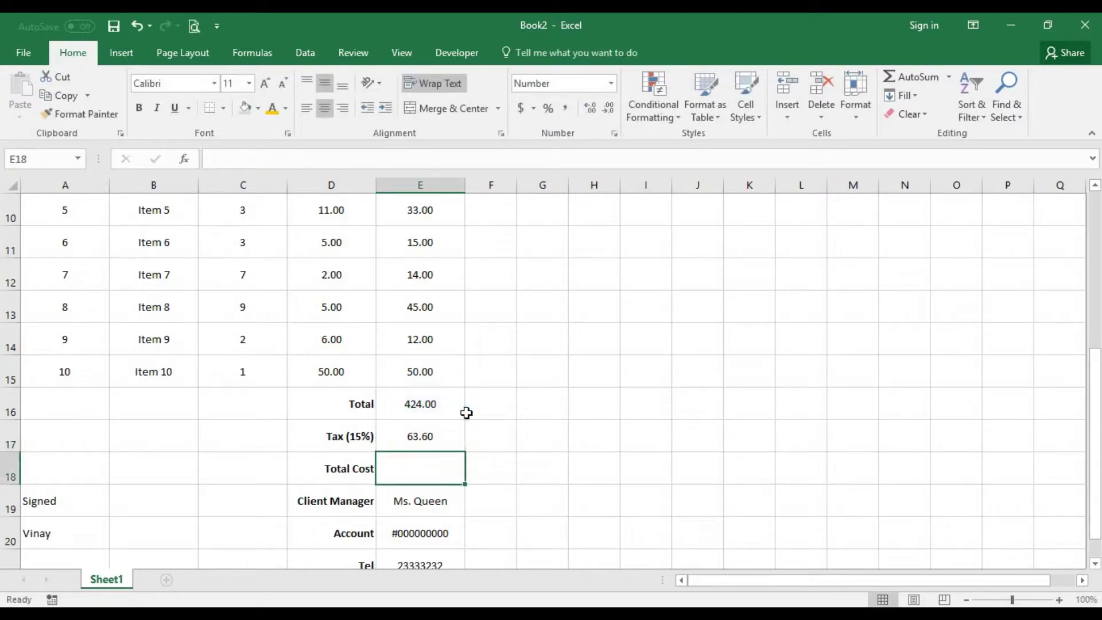
{"action": "left_click", "coordinate": [443, 443]}
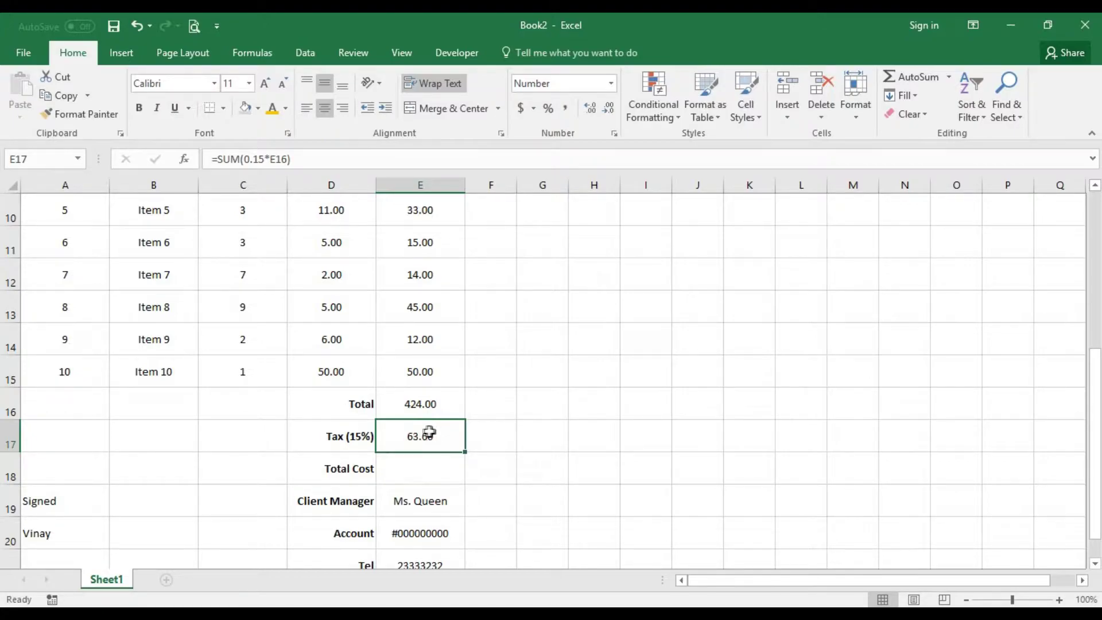
{"action": "left_click", "coordinate": [423, 404]}
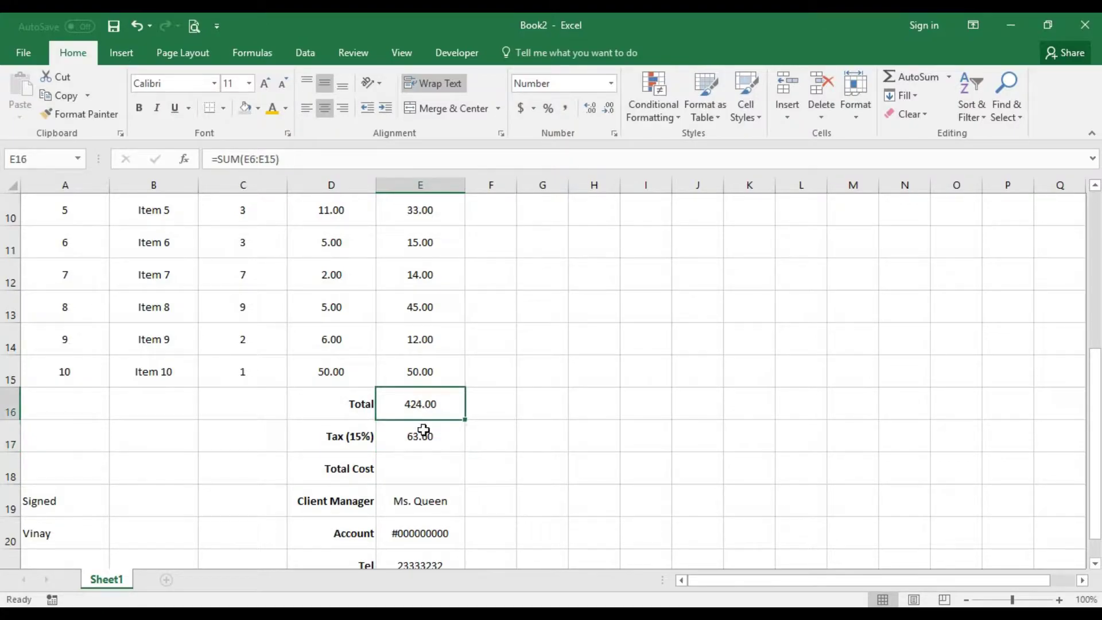
{"action": "left_click", "coordinate": [423, 429]}
{"action": "left_click", "coordinate": [427, 406]}
{"action": "left_click", "coordinate": [414, 464]}
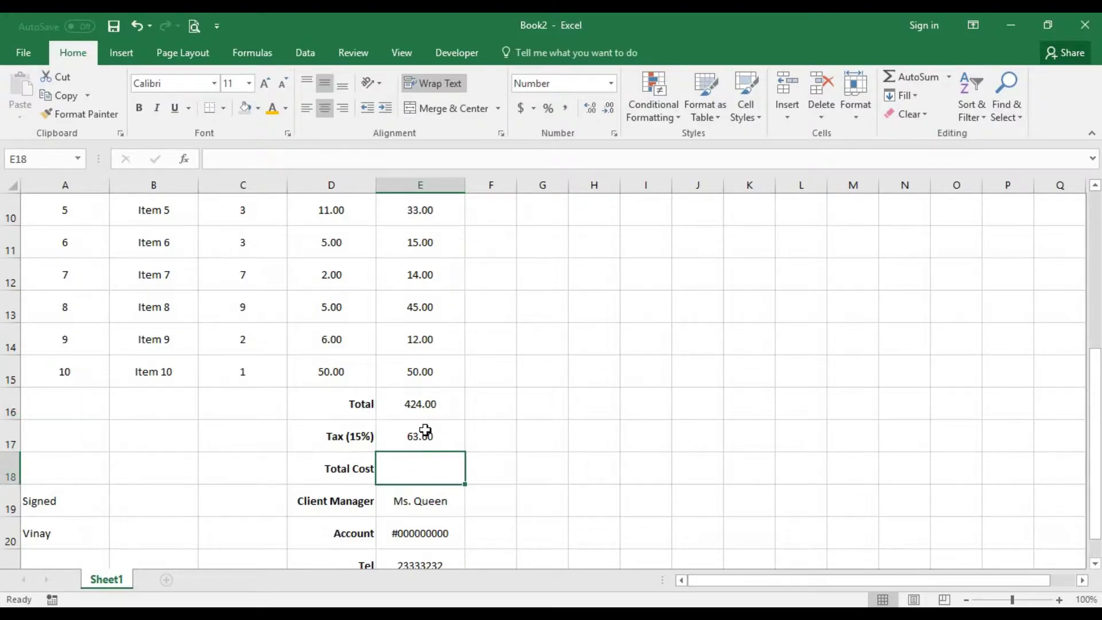
{"action": "double_click", "coordinate": [417, 470]}
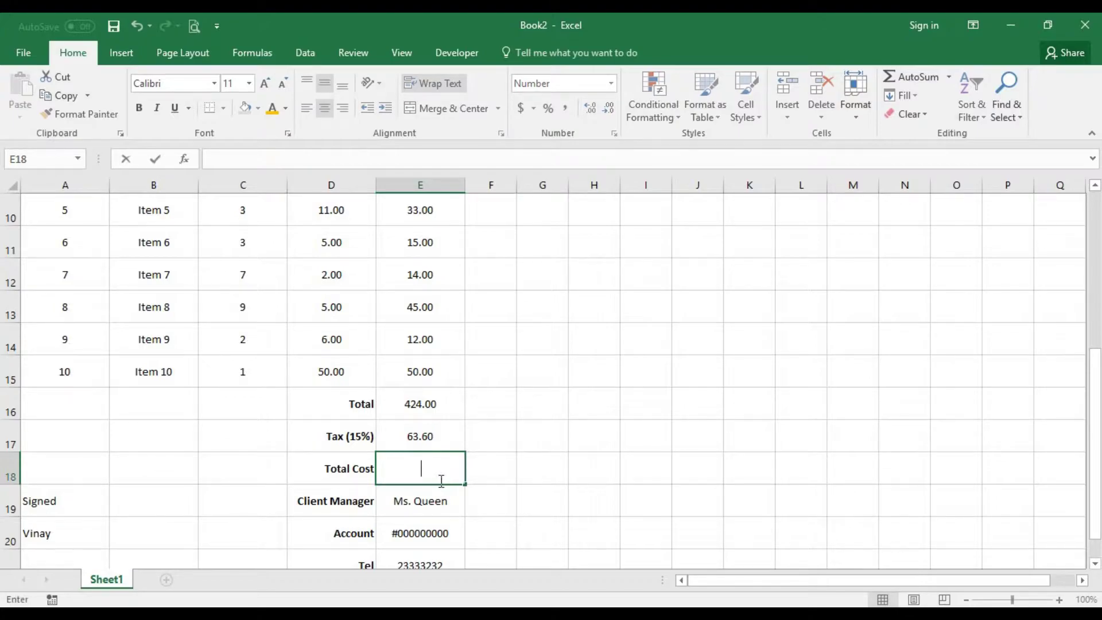
Enter =Sum(E16+E17) in the Total Cost cell E18, giving 487.60.
{"action": "type", "text": "="}
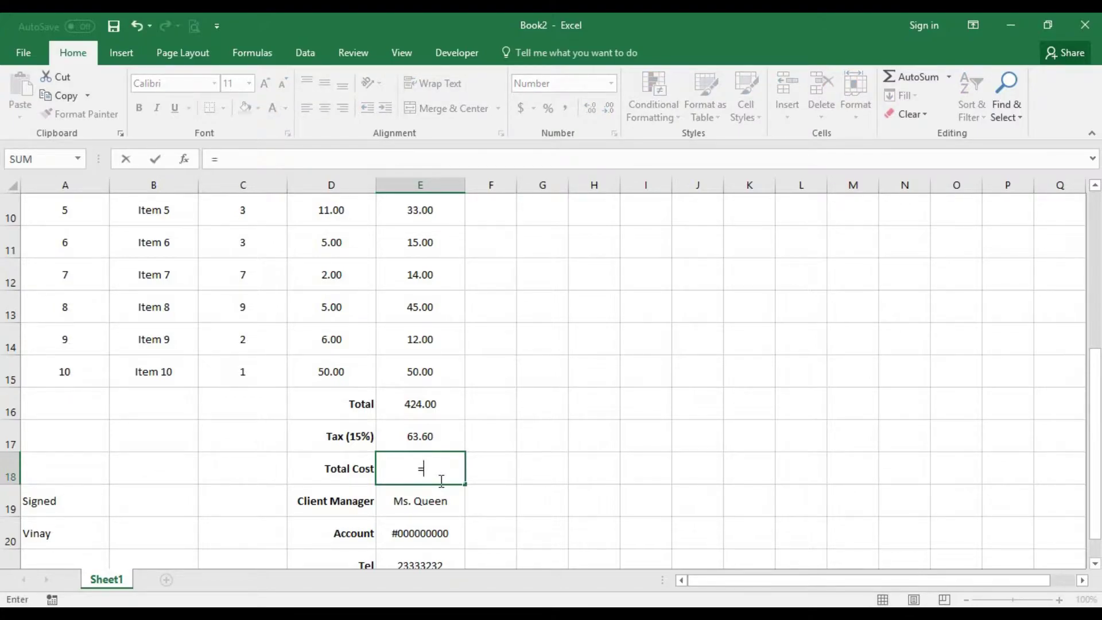
{"action": "type", "text": "Sum("}
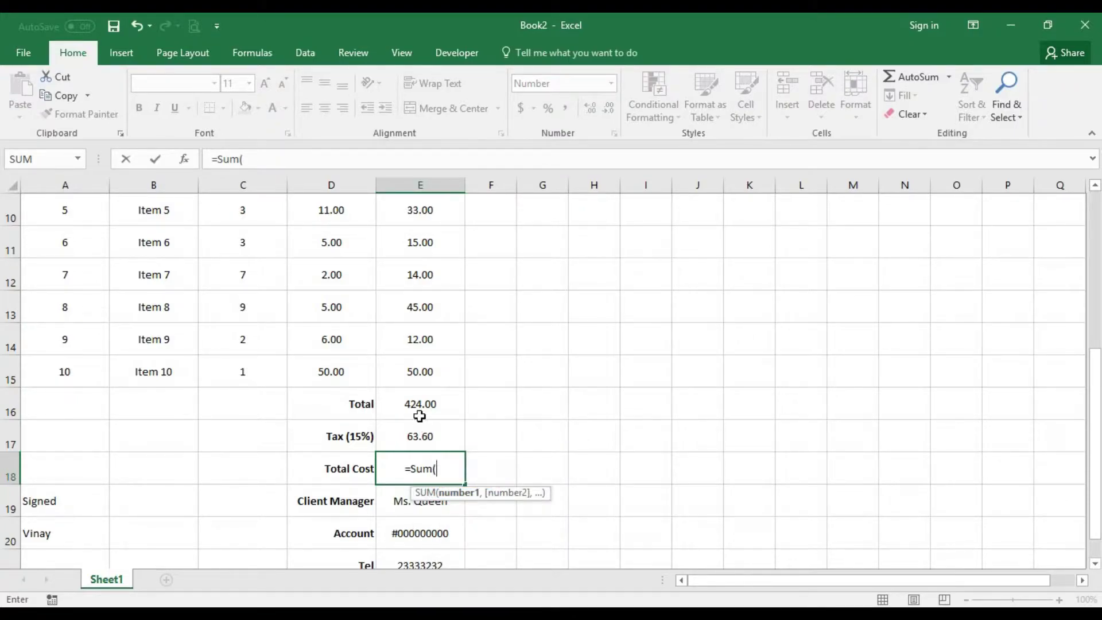
{"action": "left_click", "coordinate": [419, 414]}
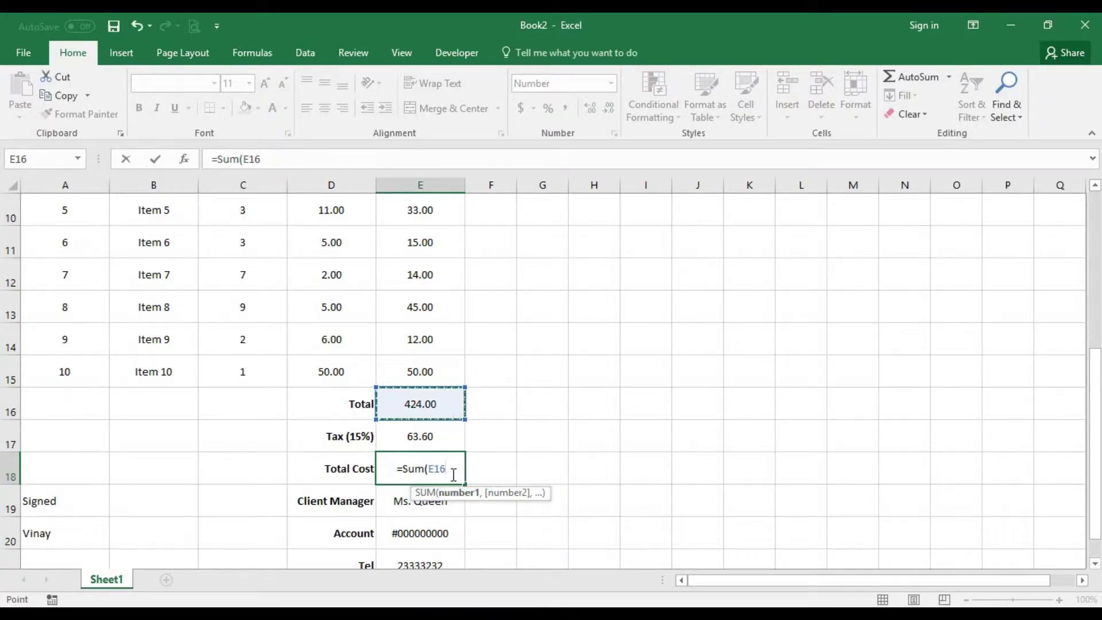
{"action": "type", "text": "+"}
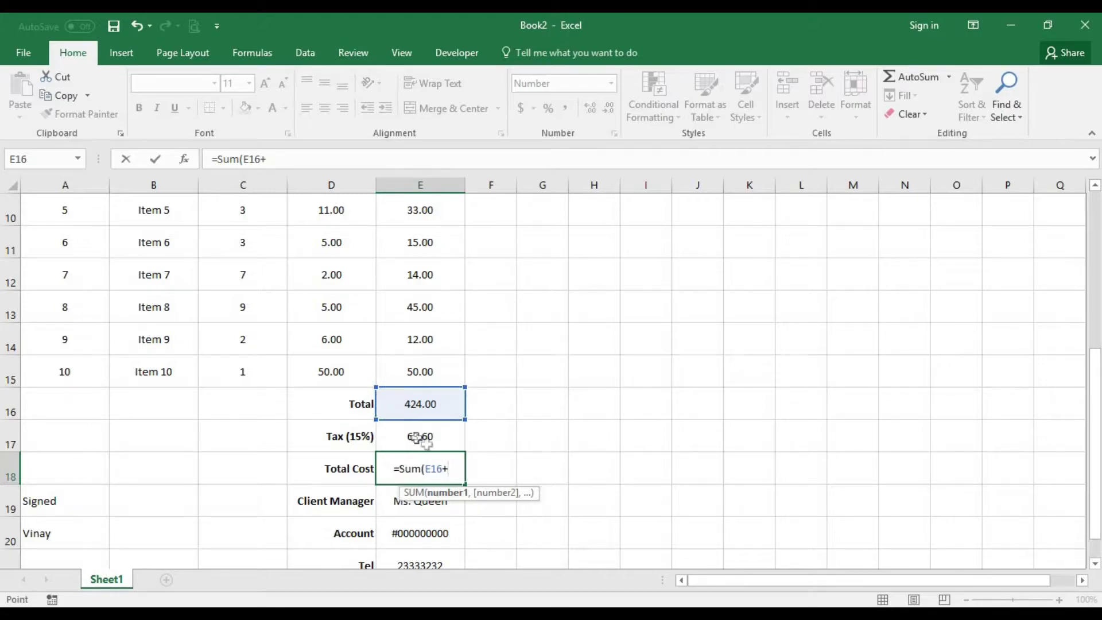
{"action": "left_click", "coordinate": [419, 436]}
{"action": "type", "text": ")"}
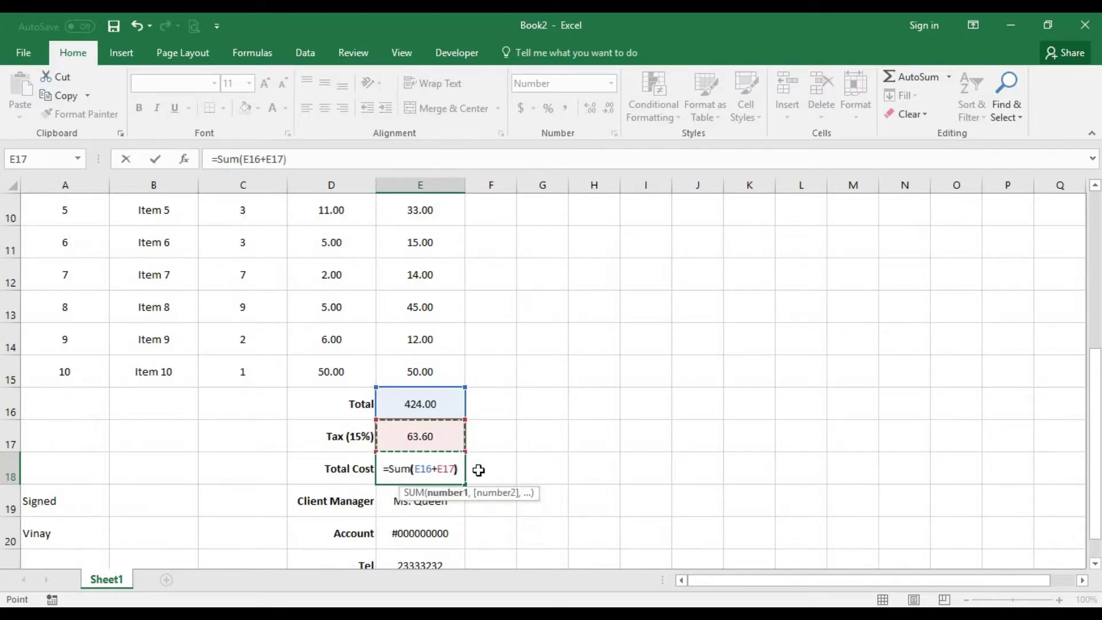
{"action": "key", "text": "Return"}
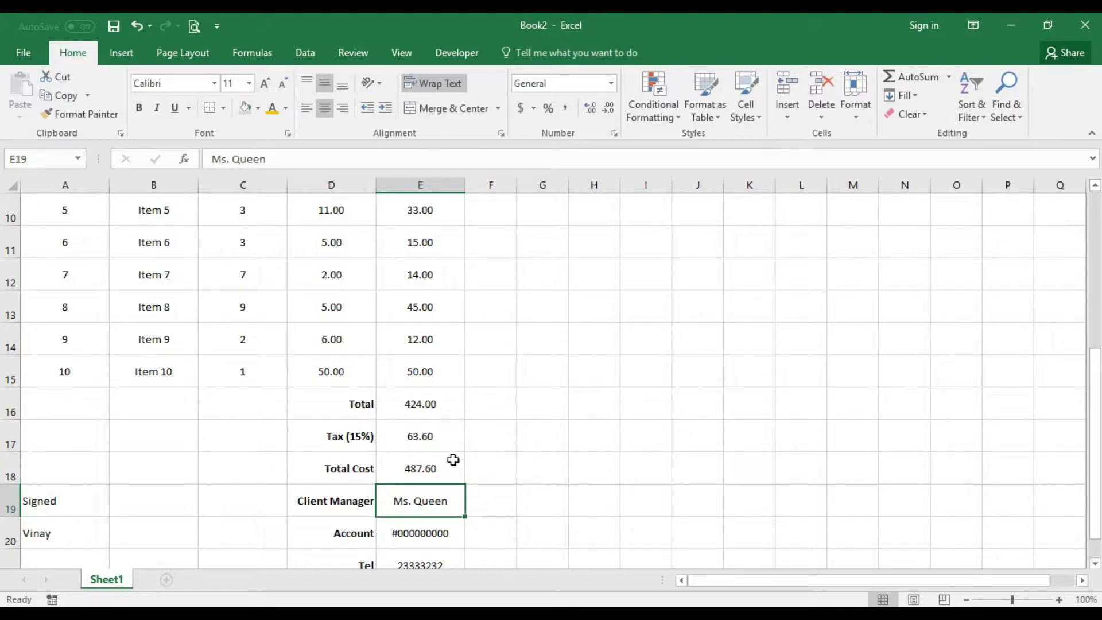
Verify the Tax formula in E17 and the Total Cost formula in E18.
{"action": "left_click", "coordinate": [446, 473]}
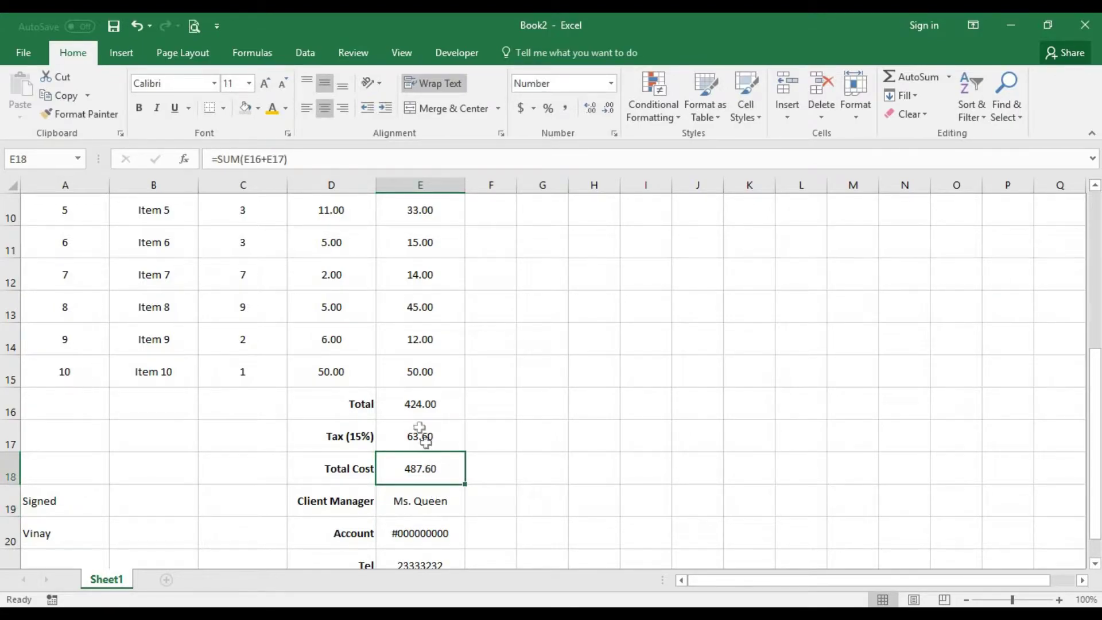
{"action": "left_click", "coordinate": [419, 411]}
{"action": "left_click", "coordinate": [422, 439]}
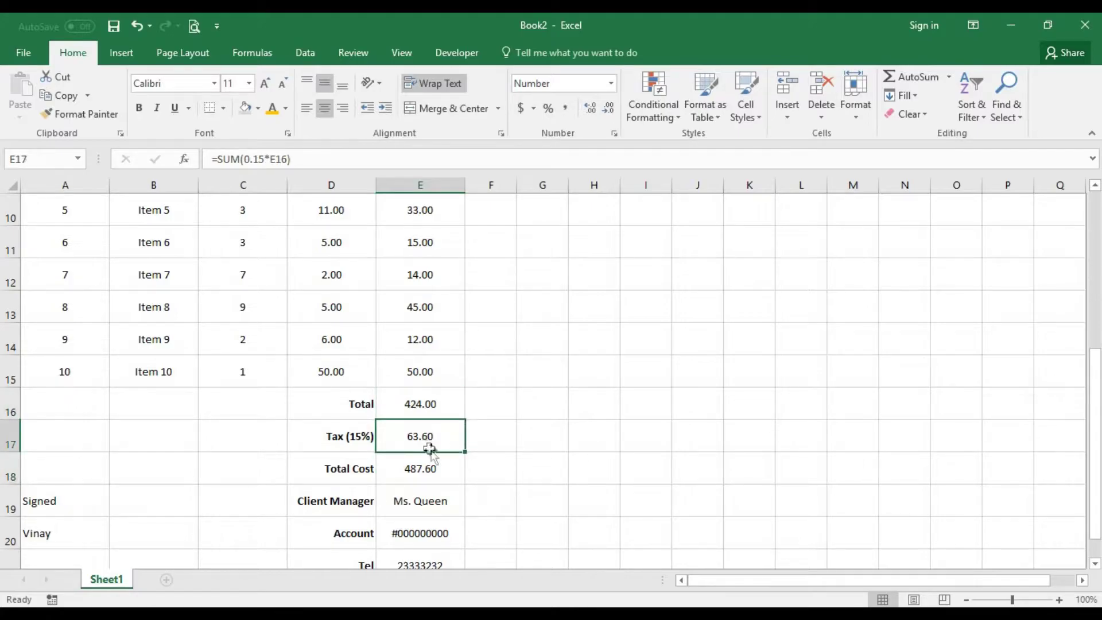
{"action": "left_click", "coordinate": [431, 467]}
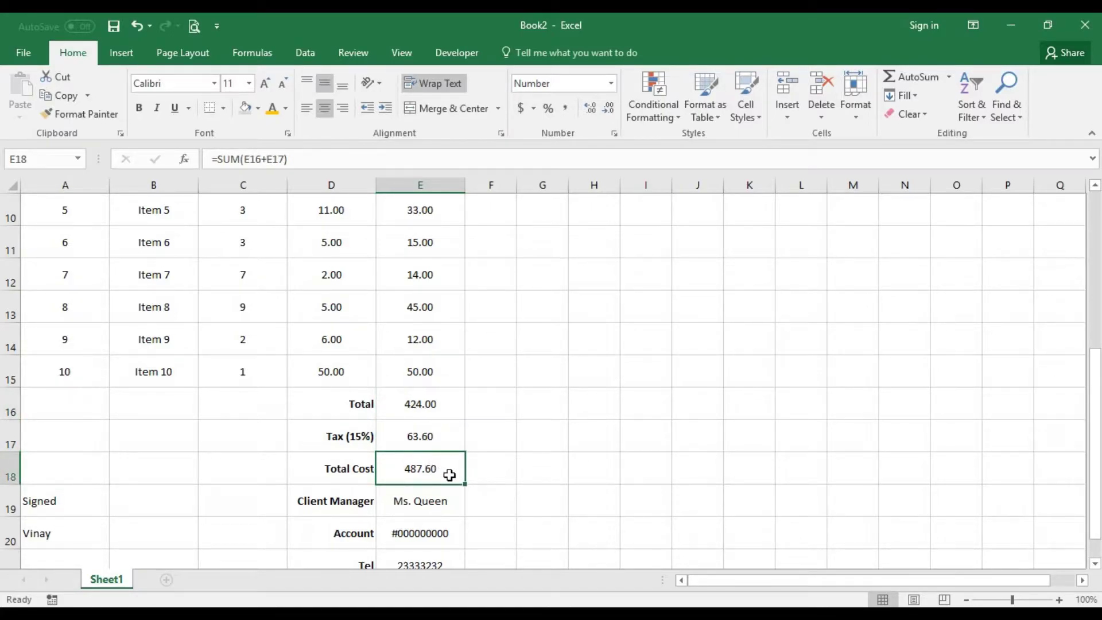
{"action": "scroll", "coordinate": [450, 479], "scroll_direction": "down", "scroll_amount": 1}
Insert the missing 'i' so the D4 label reads 'Invoice No:'.
{"action": "scroll", "coordinate": [450, 480], "scroll_direction": "up", "scroll_amount": 4}
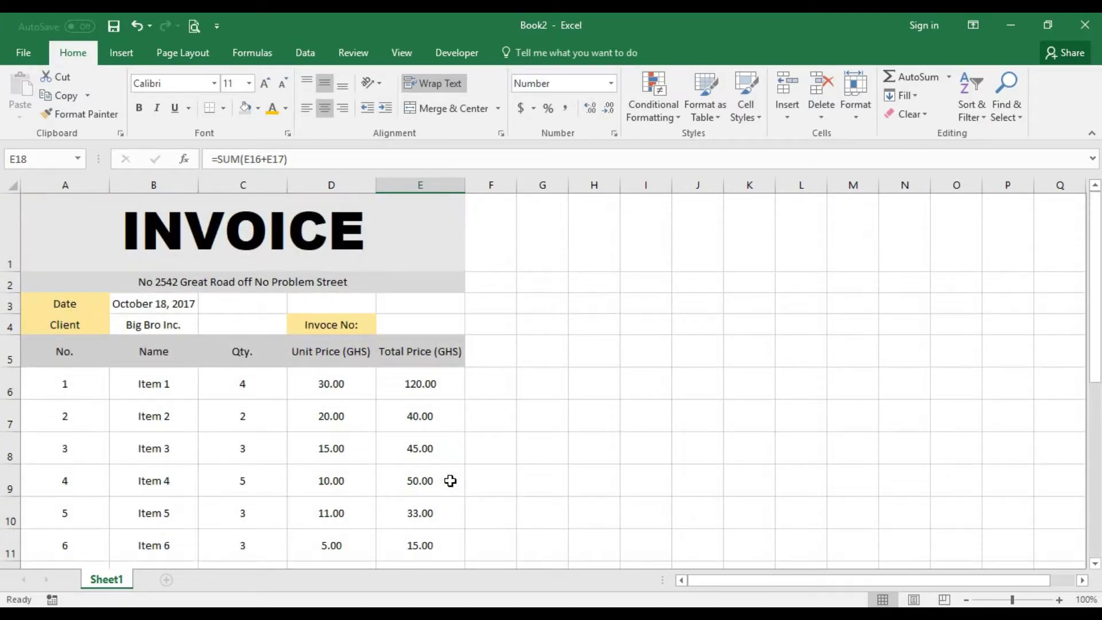
{"action": "scroll", "coordinate": [450, 480], "scroll_direction": "down", "scroll_amount": 3}
{"action": "scroll", "coordinate": [450, 485], "scroll_direction": "up", "scroll_amount": 2}
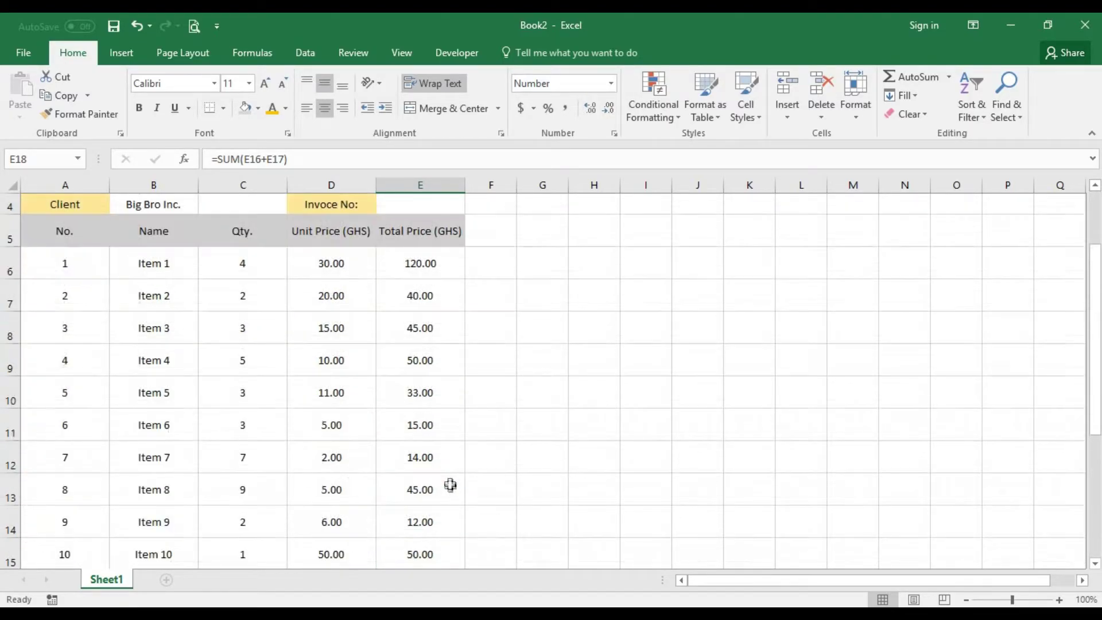
{"action": "scroll", "coordinate": [537, 375], "scroll_direction": "up", "scroll_amount": 1}
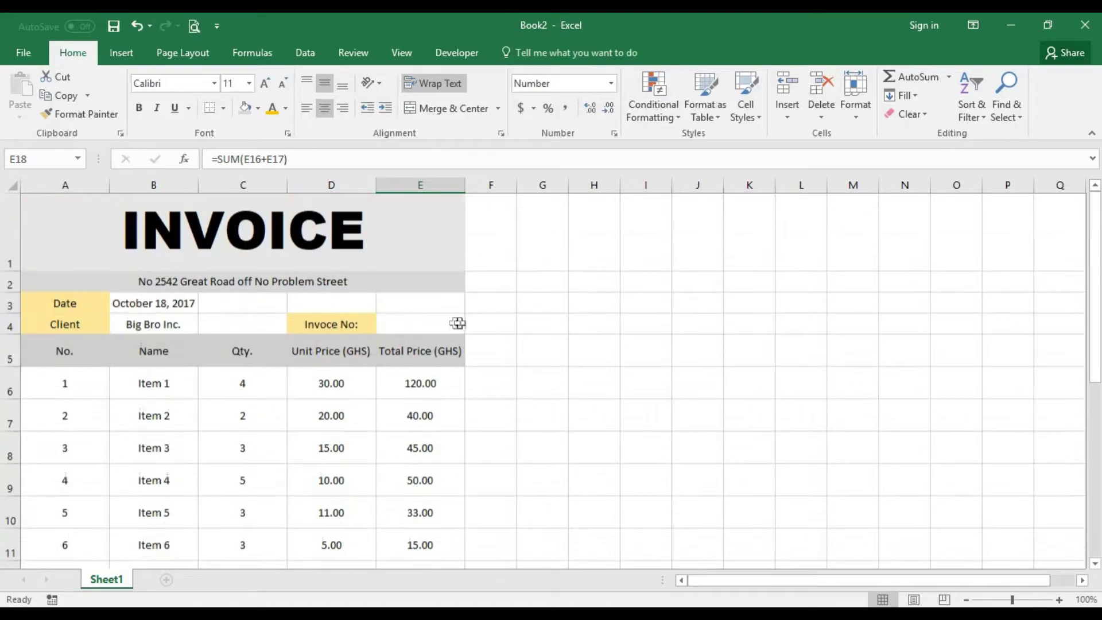
{"action": "left_click", "coordinate": [428, 322]}
{"action": "scroll", "coordinate": [481, 373], "scroll_direction": "down", "scroll_amount": 1}
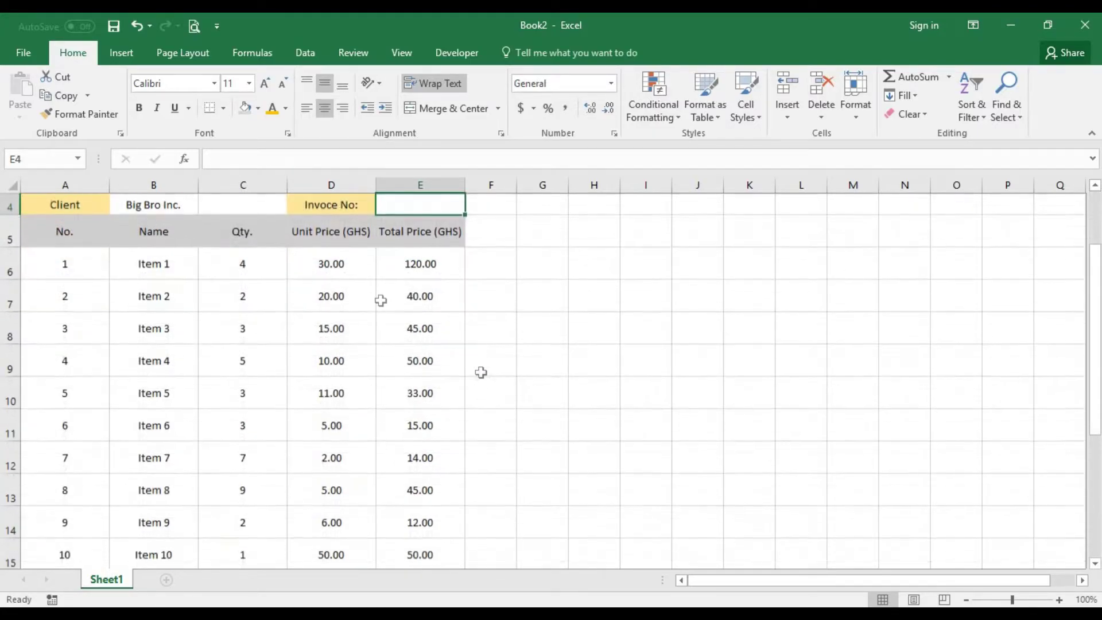
{"action": "left_click", "coordinate": [324, 204]}
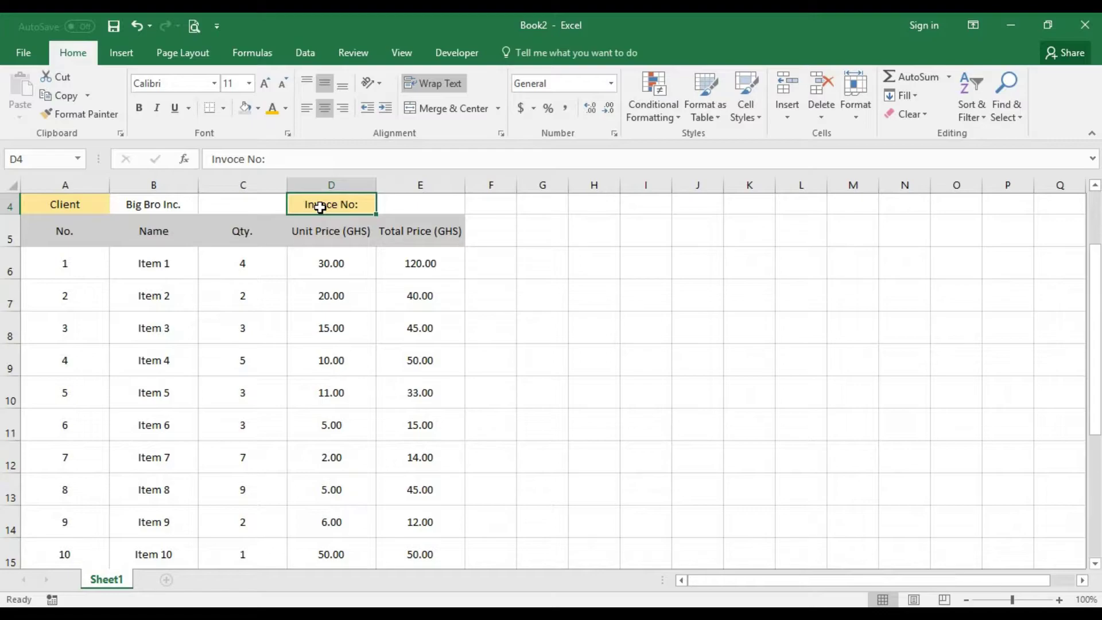
{"action": "double_click", "coordinate": [321, 208]}
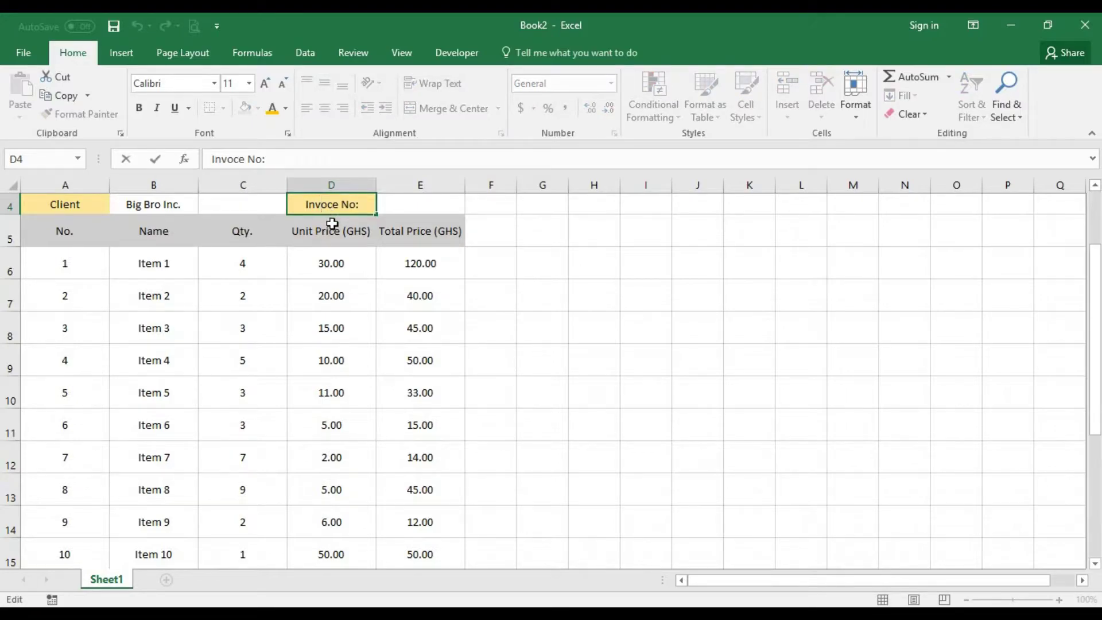
{"action": "type", "text": "i"}
{"action": "key", "text": "Return"}
Scroll through the invoice to review totals of 424.00, 63.60 and 487.60.
{"action": "scroll", "coordinate": [539, 393], "scroll_direction": "down", "scroll_amount": 1}
{"action": "scroll", "coordinate": [539, 393], "scroll_direction": "down", "scroll_amount": 1}
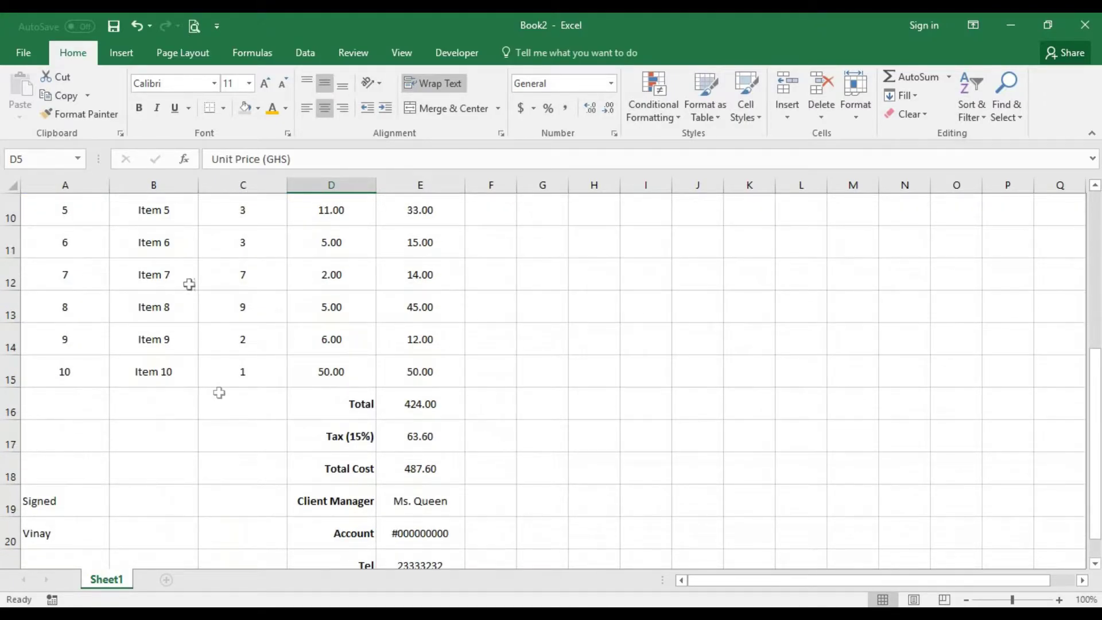
{"action": "scroll", "coordinate": [369, 330], "scroll_direction": "up", "scroll_amount": 3}
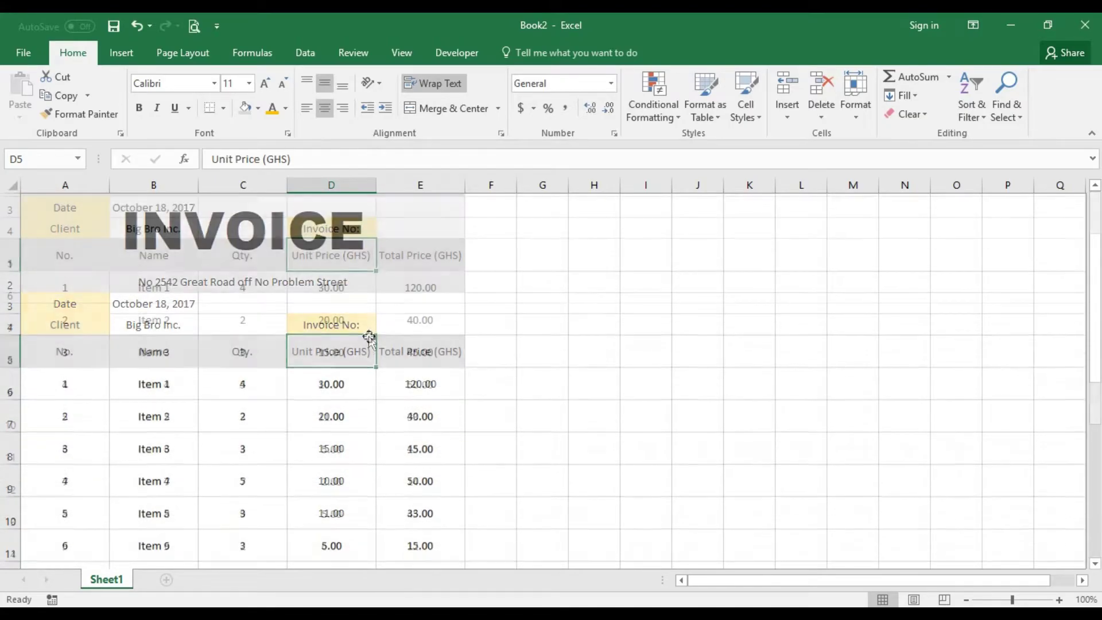
{"action": "scroll", "coordinate": [369, 337], "scroll_direction": "down", "scroll_amount": 3}
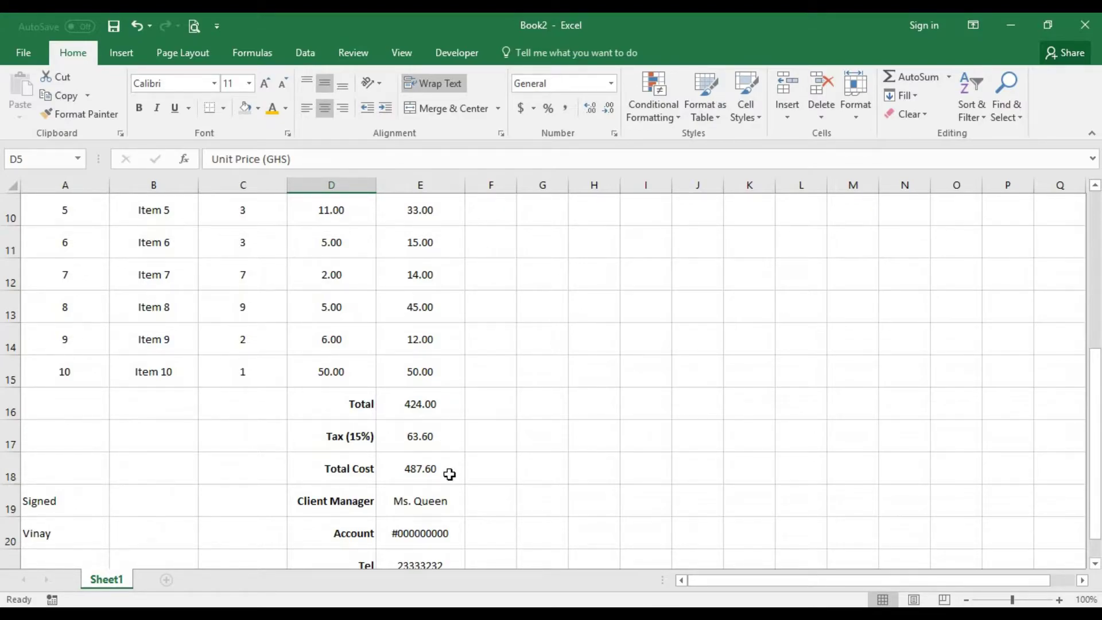
{"action": "scroll", "coordinate": [431, 373], "scroll_direction": "up", "scroll_amount": 3}
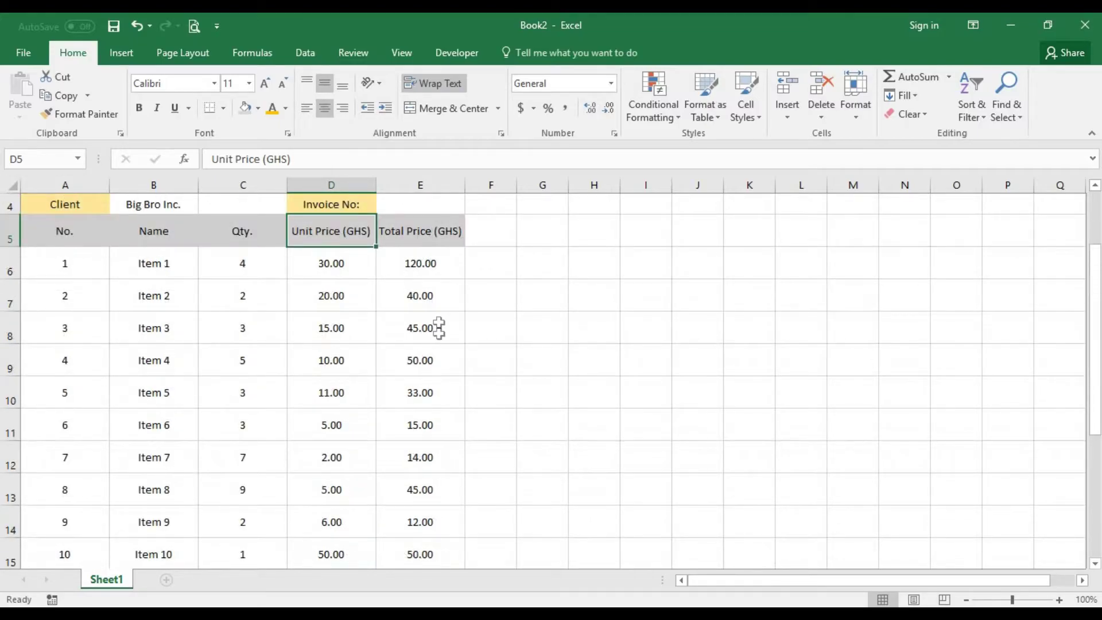
{"action": "scroll", "coordinate": [439, 373], "scroll_direction": "down", "scroll_amount": 2}
{"action": "scroll", "coordinate": [440, 456], "scroll_direction": "down", "scroll_amount": 1}
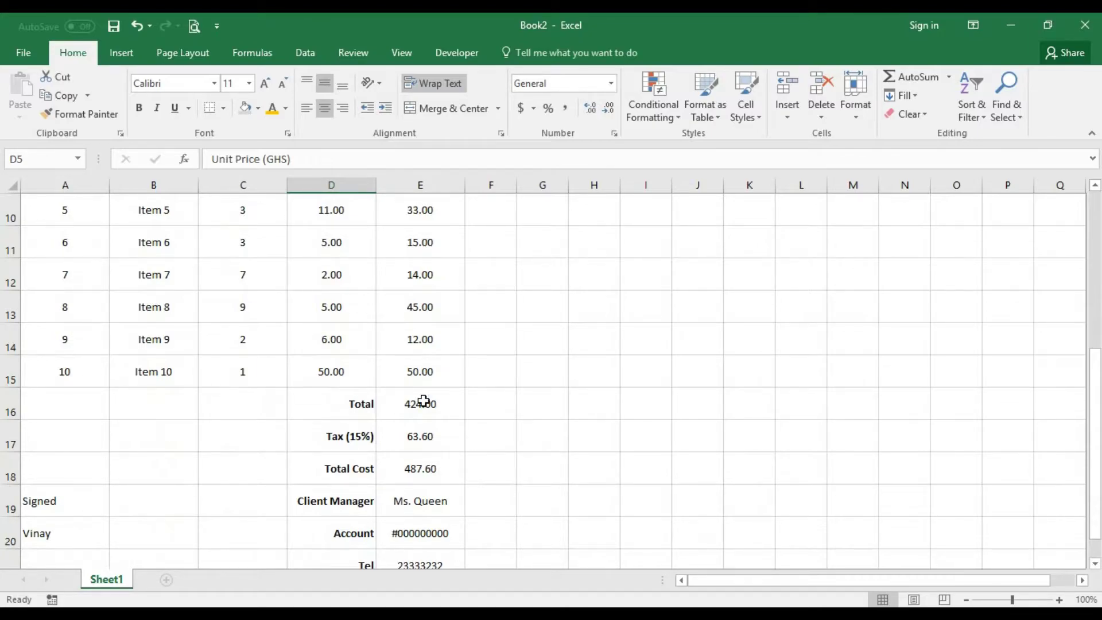
{"action": "scroll", "coordinate": [424, 401], "scroll_direction": "up", "scroll_amount": 1}
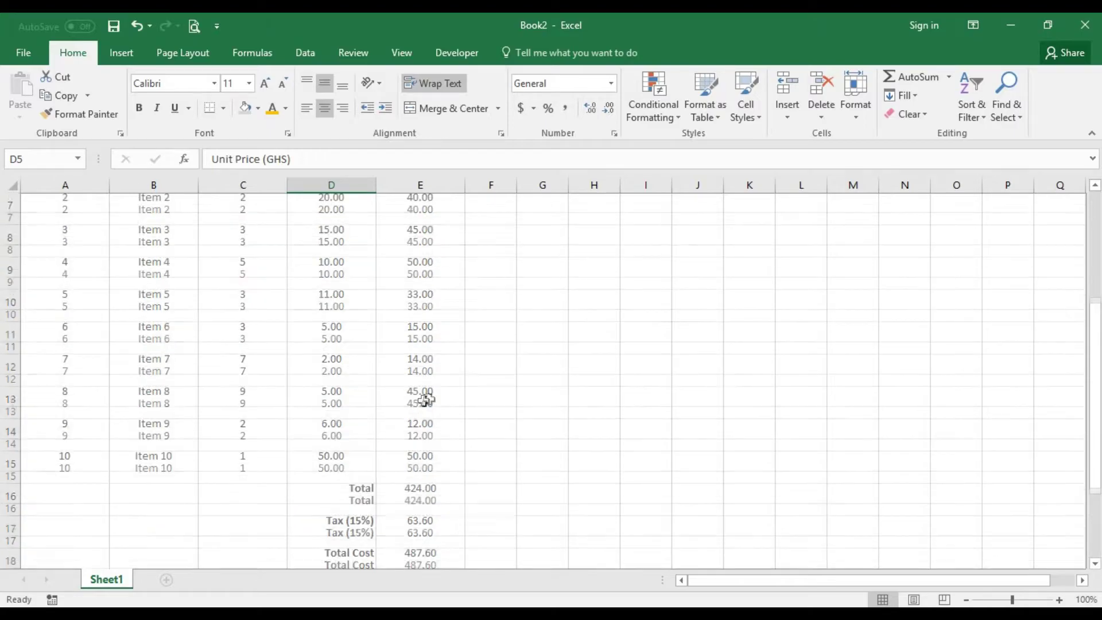
Type the labels 'Amount Given' in G13 and 'Change' in G14.
{"action": "left_click", "coordinate": [551, 410]}
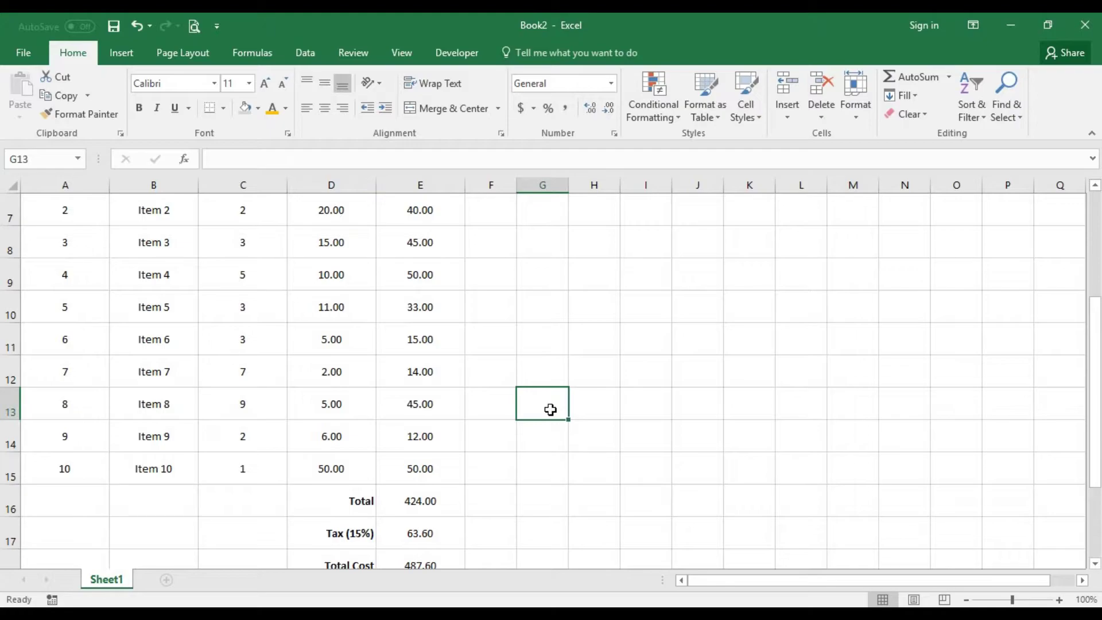
{"action": "type", "text": "Amount"}
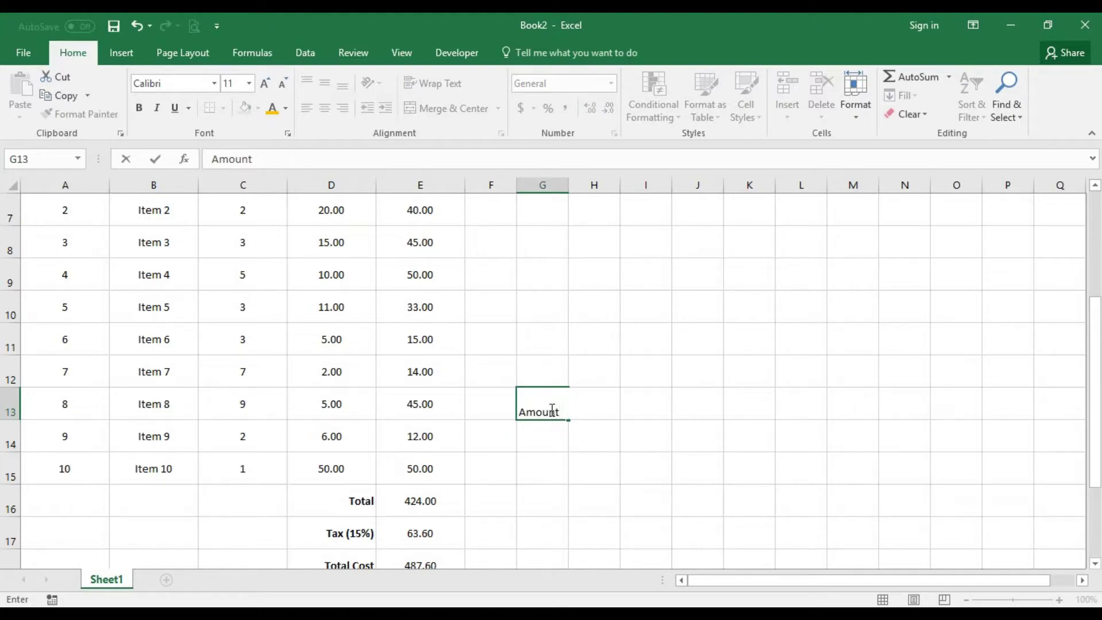
{"action": "type", "text": "Given"}
{"action": "key", "text": "Return"}
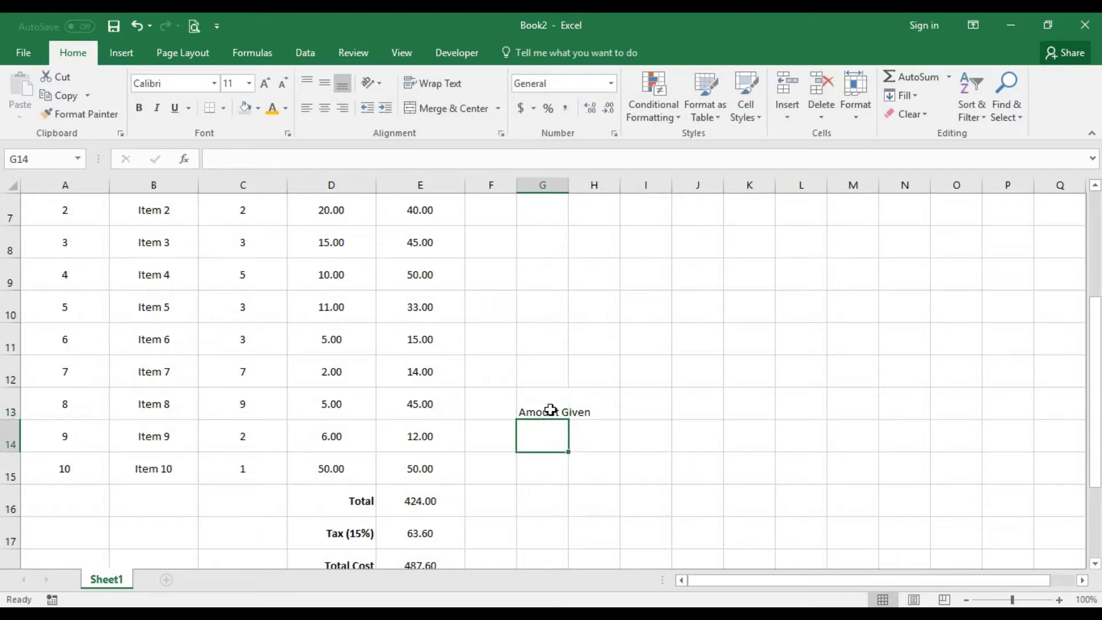
{"action": "type", "text": "Change"}
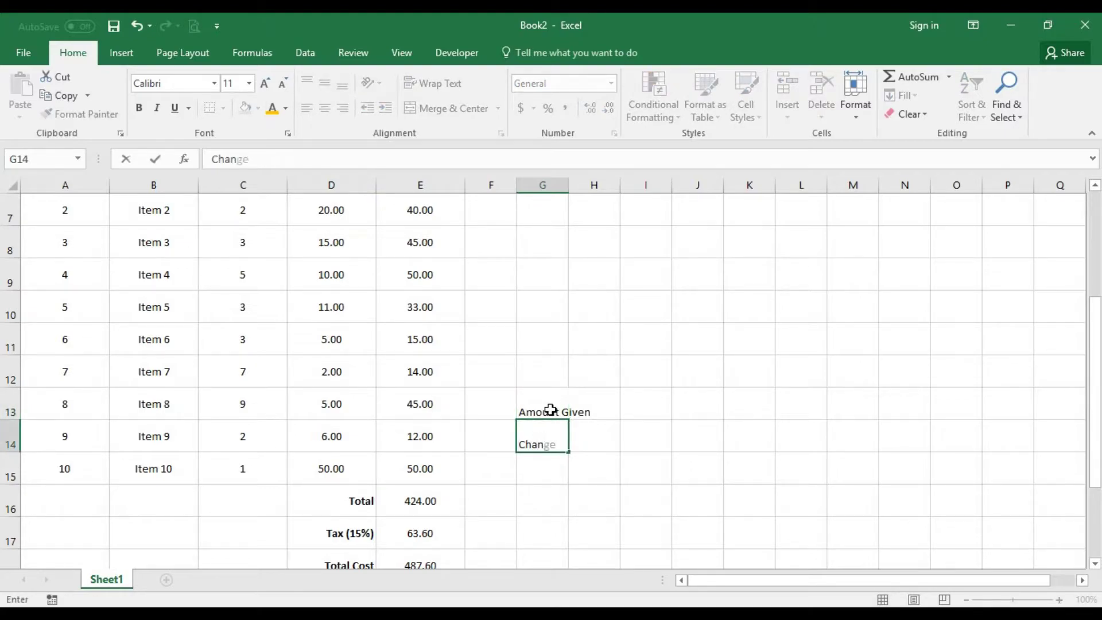
{"action": "key", "text": "Return"}
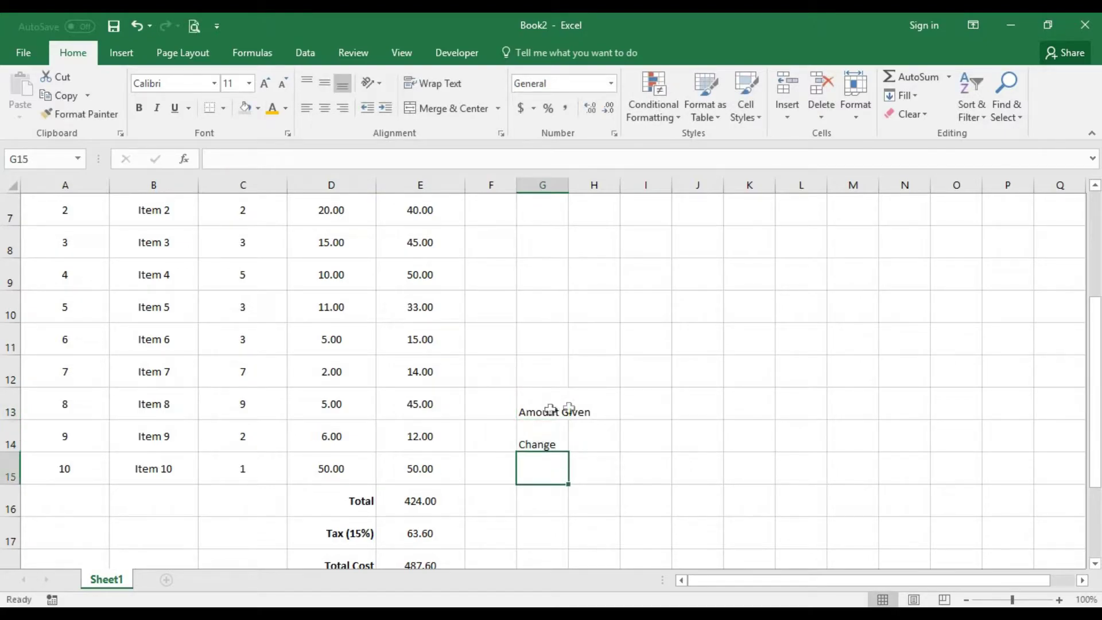
{"action": "left_click", "coordinate": [587, 406]}
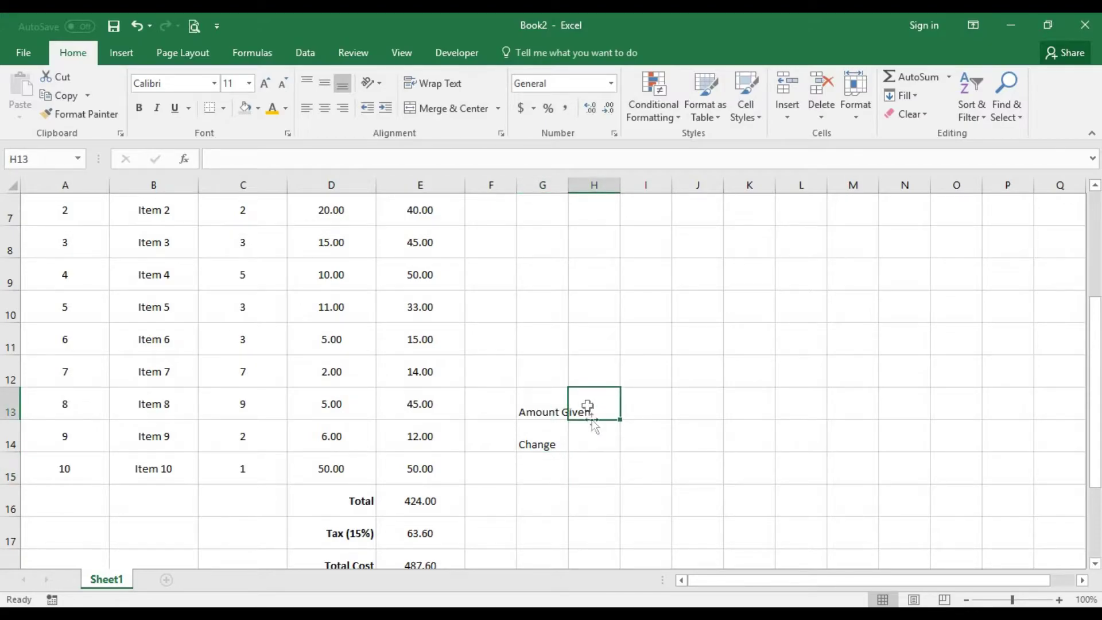
{"action": "left_click", "coordinate": [597, 440]}
Enter the change formula =SUM(H13-E18) in H14.
{"action": "scroll", "coordinate": [597, 440], "scroll_direction": "down", "scroll_amount": 1}
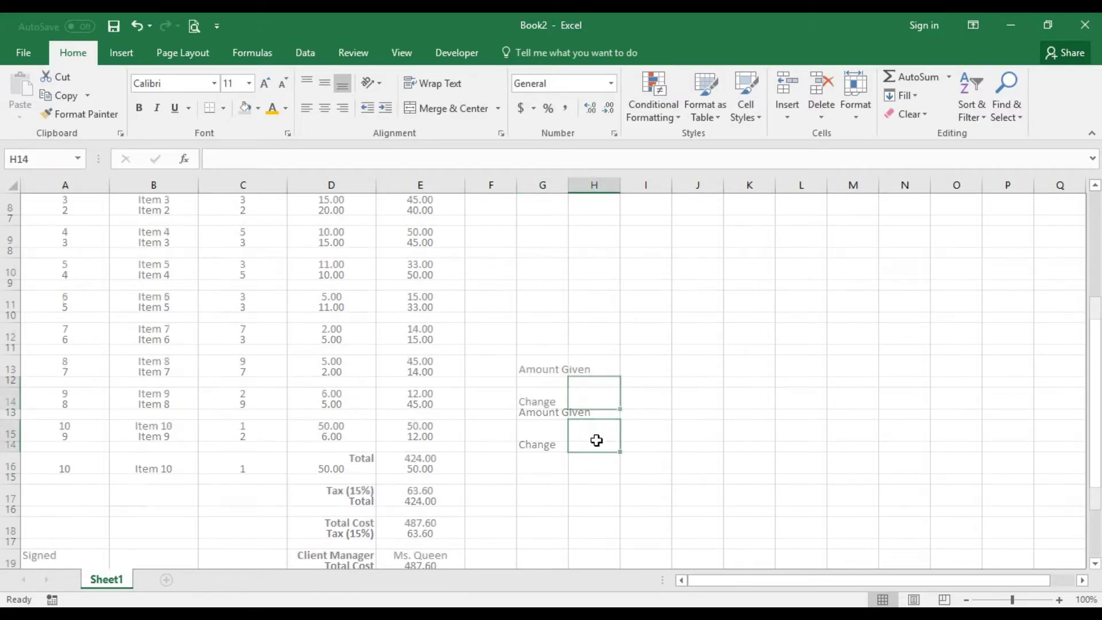
{"action": "type", "text": "="}
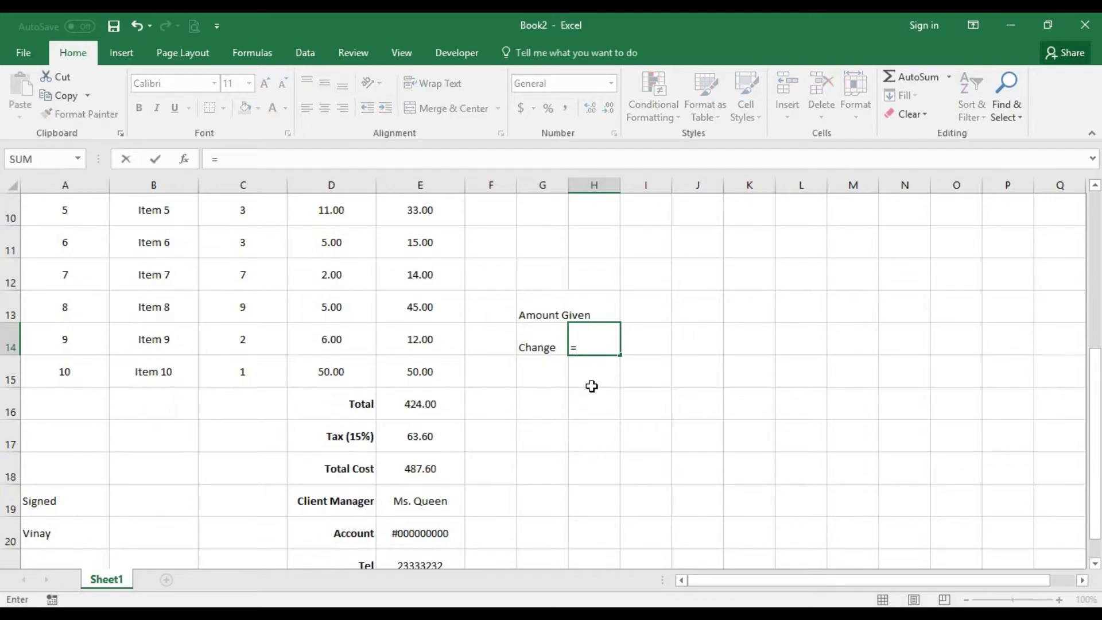
{"action": "type", "text": "sum("}
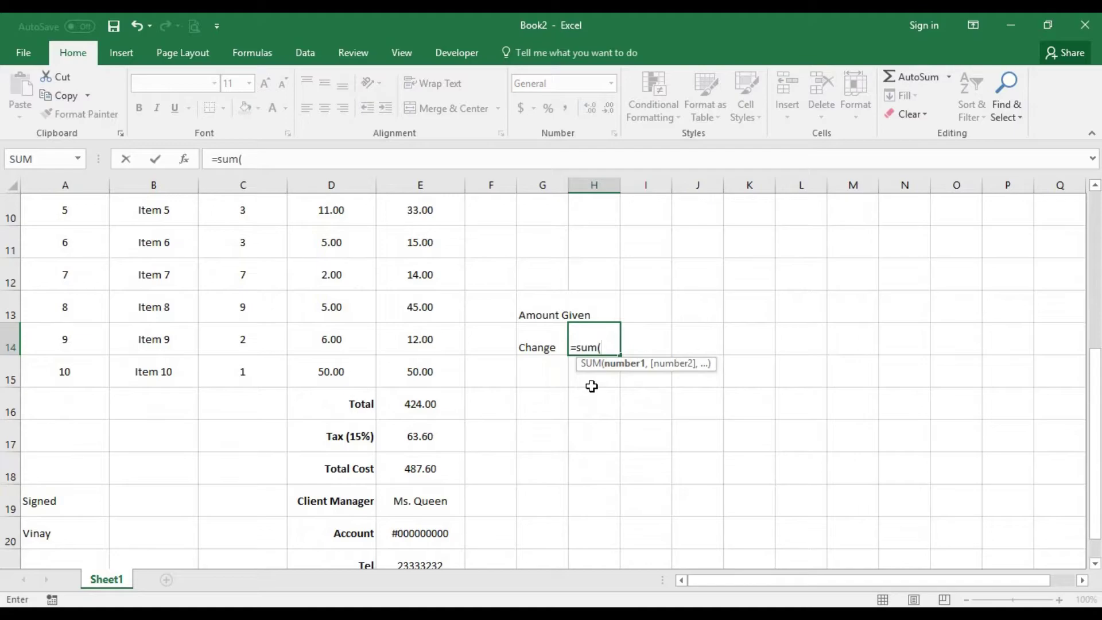
{"action": "left_click", "coordinate": [594, 310]}
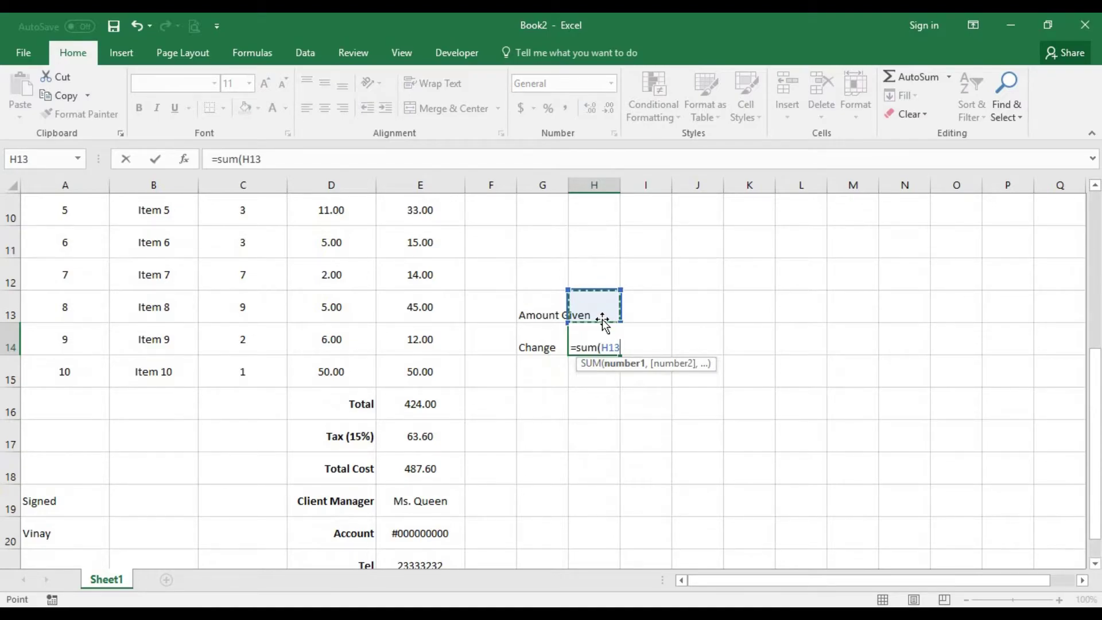
{"action": "type", "text": "-"}
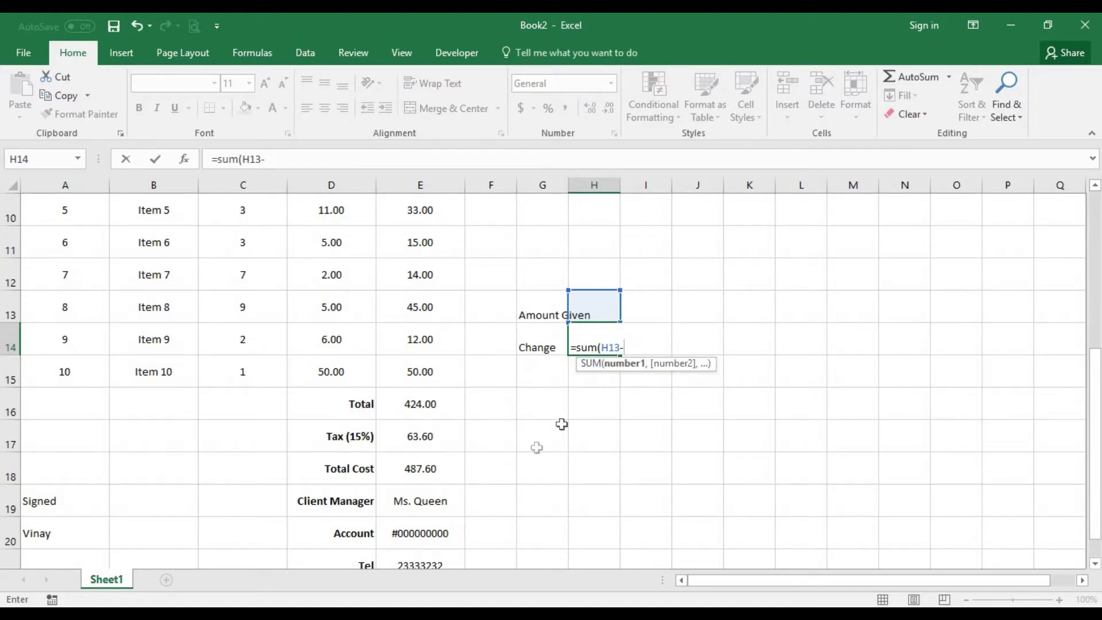
{"action": "left_click", "coordinate": [426, 469]}
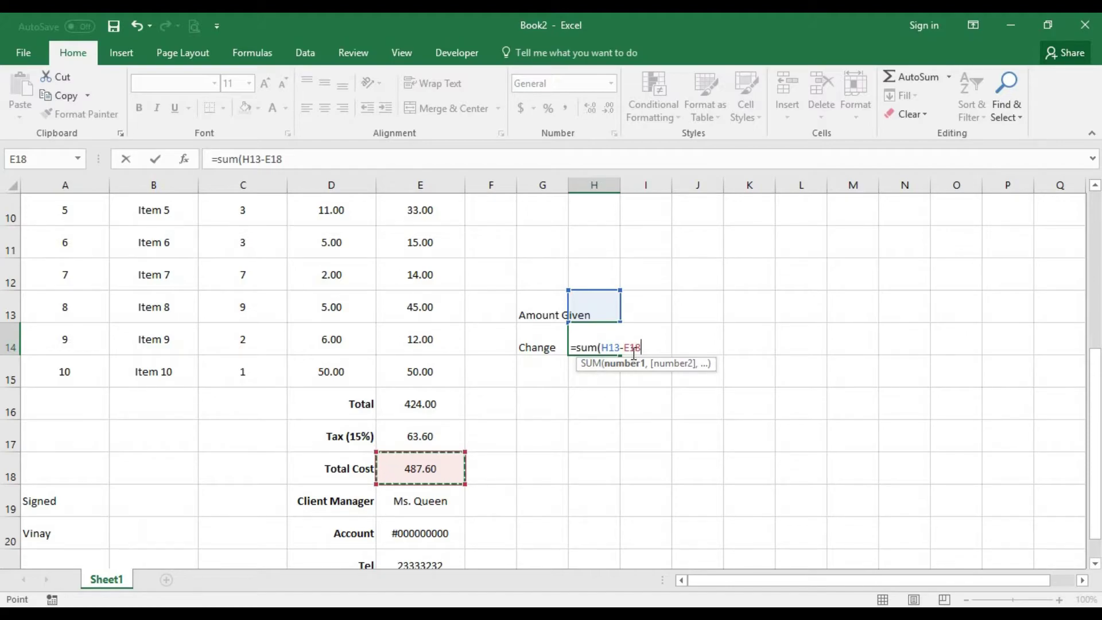
{"action": "type", "text": ")"}
{"action": "key", "text": "Return"}
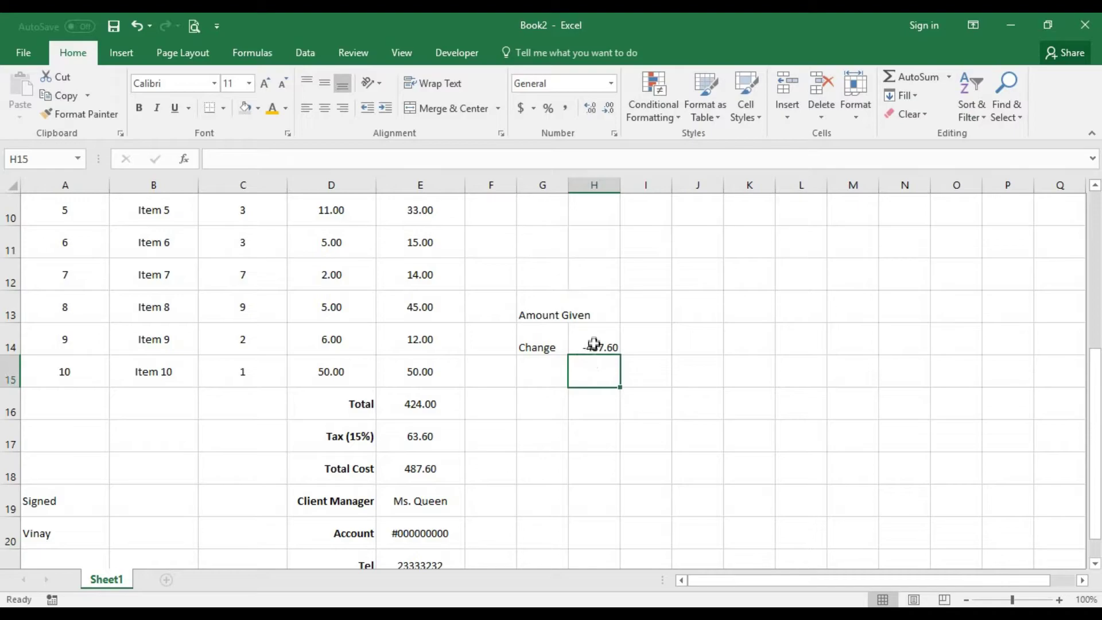
{"action": "left_click", "coordinate": [594, 344]}
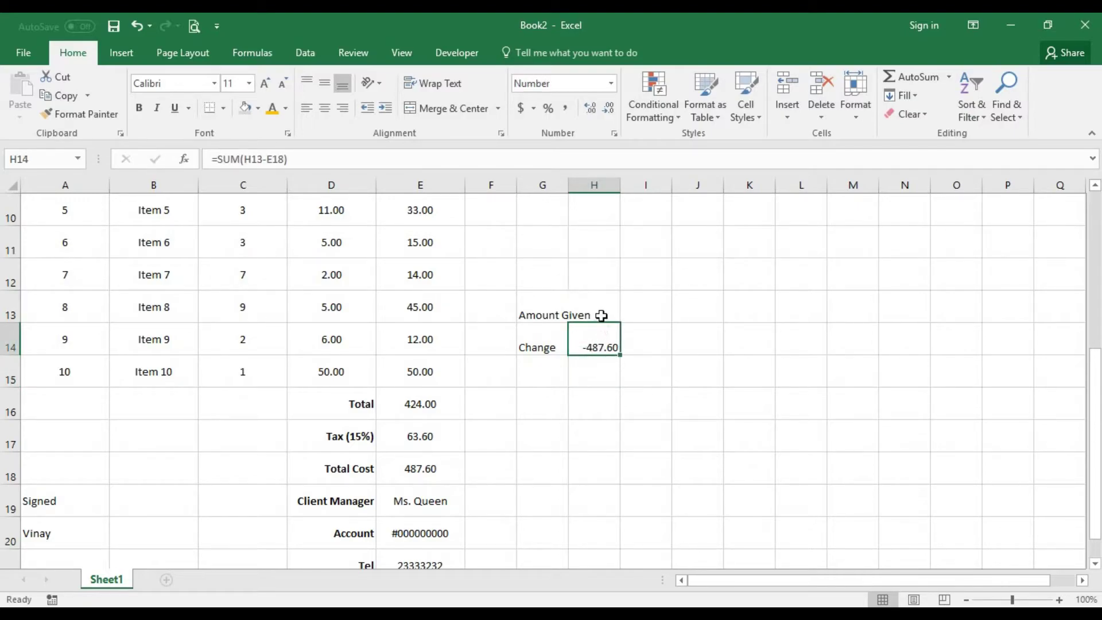
Enter 500 as the amount given in H13 so Change shows 12.40.
{"action": "left_click", "coordinate": [601, 316]}
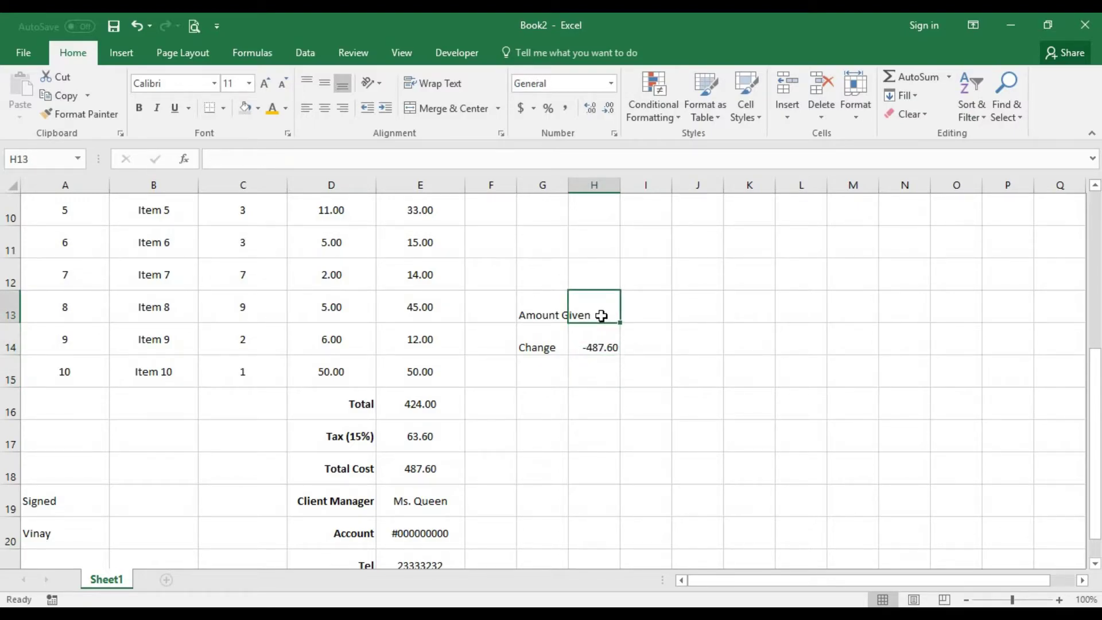
{"action": "type", "text": "500"}
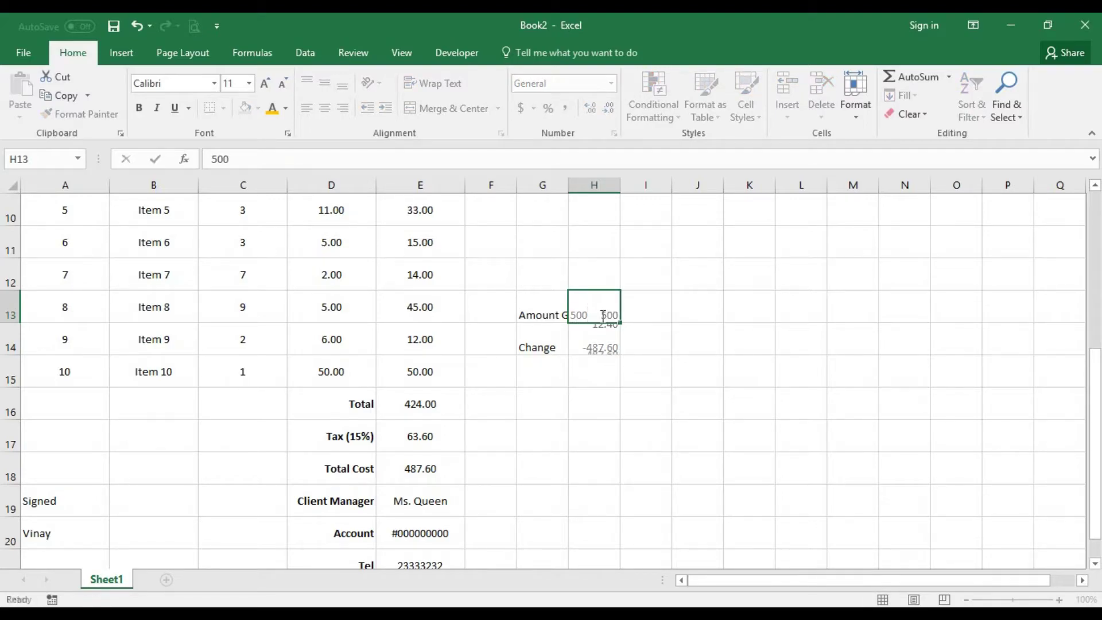
{"action": "key", "text": "Return"}
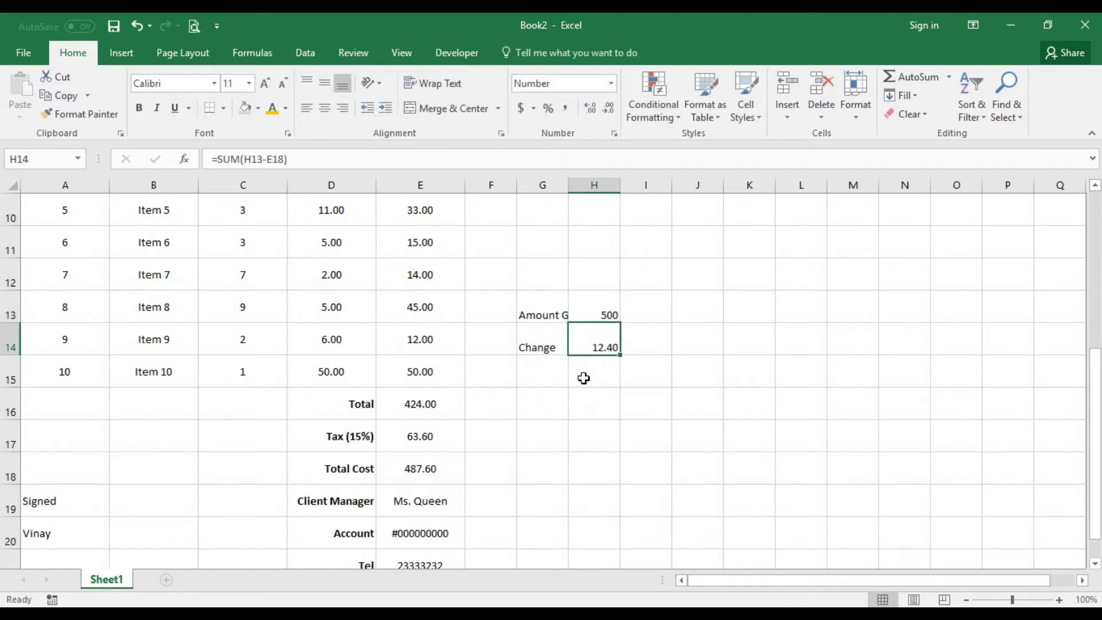
{"action": "scroll", "coordinate": [583, 378], "scroll_direction": "up", "scroll_amount": 1}
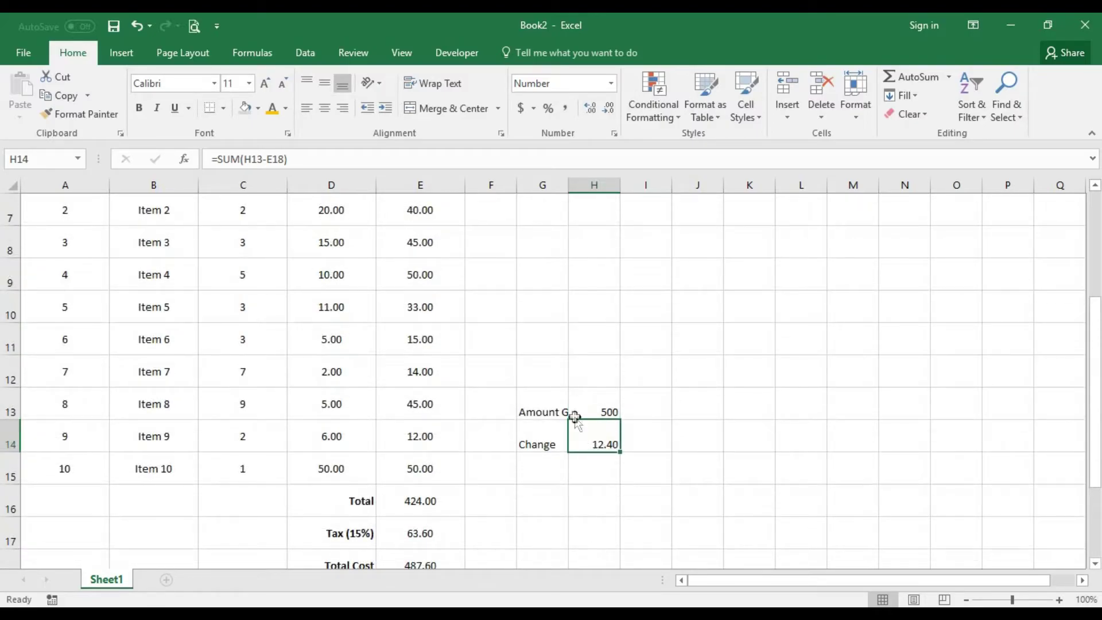
{"action": "left_click", "coordinate": [543, 412]}
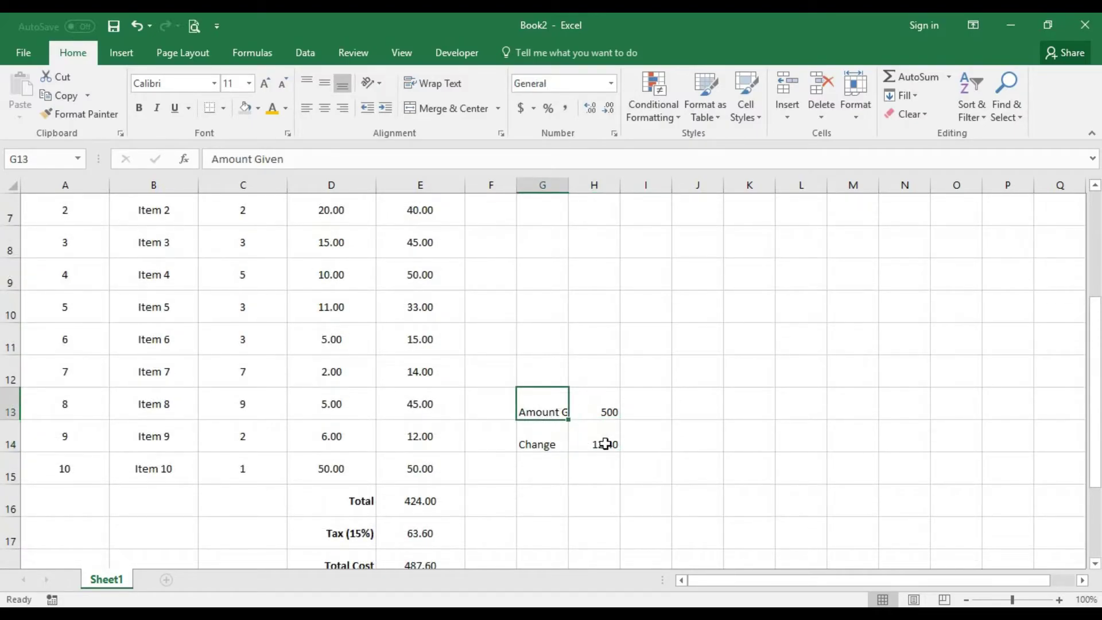
Center G13:H14 vertically and horizontally, and widen column G to fit the label.
{"action": "left_click_drag", "start_coordinate": [544, 414], "coordinate": [605, 435]}
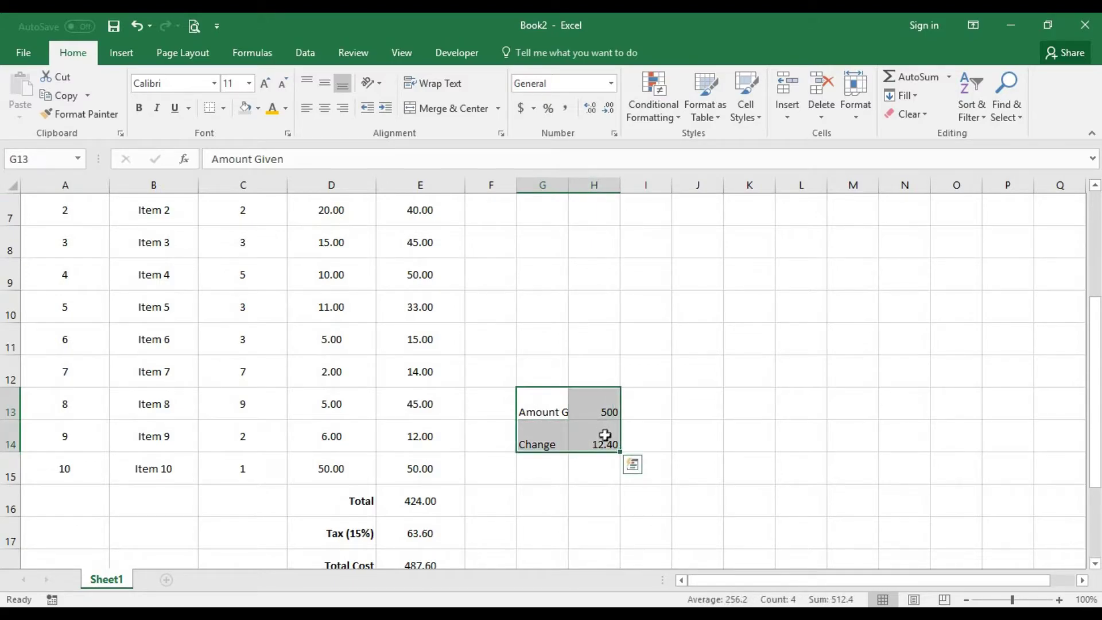
{"action": "left_click", "coordinate": [325, 83]}
{"action": "left_click", "coordinate": [326, 109]}
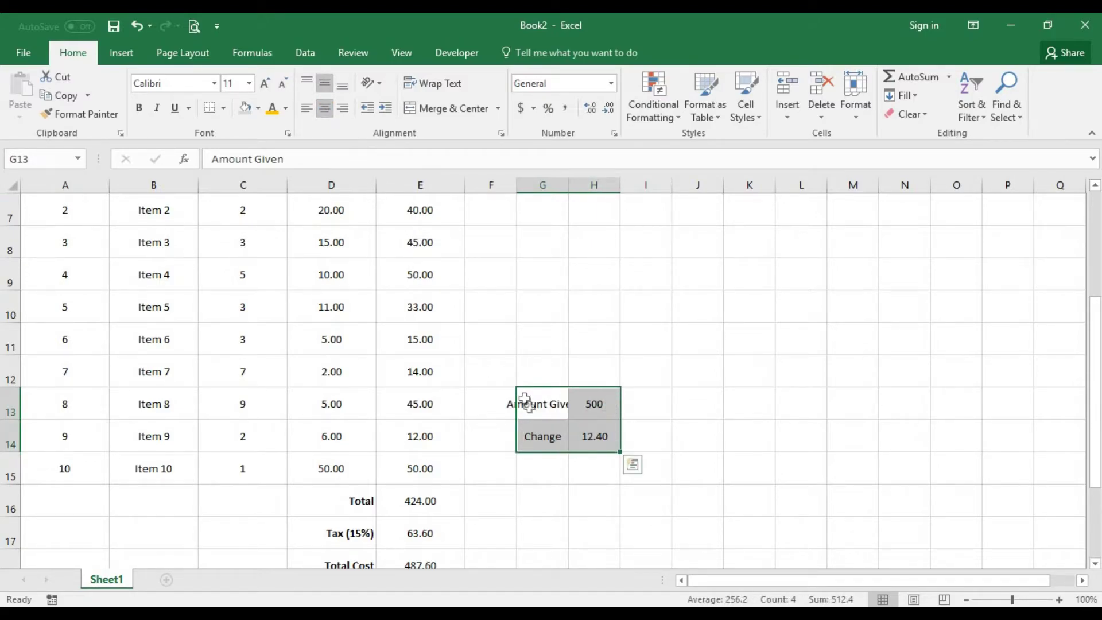
{"action": "left_click_drag", "start_coordinate": [570, 185], "coordinate": [659, 185]}
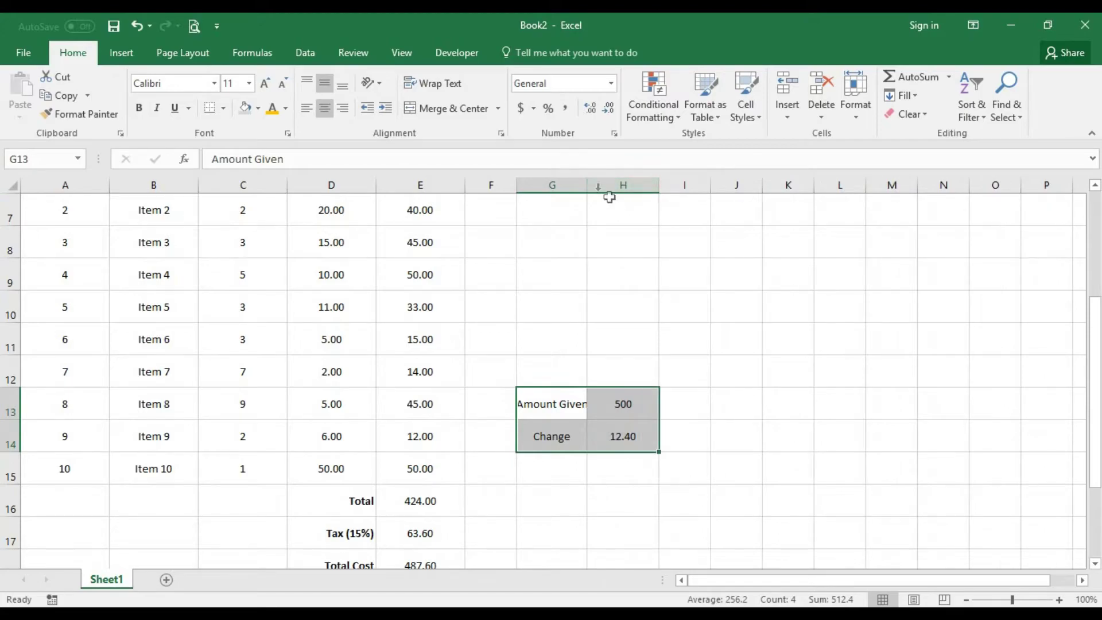
{"action": "left_click_drag", "start_coordinate": [589, 186], "coordinate": [601, 185]}
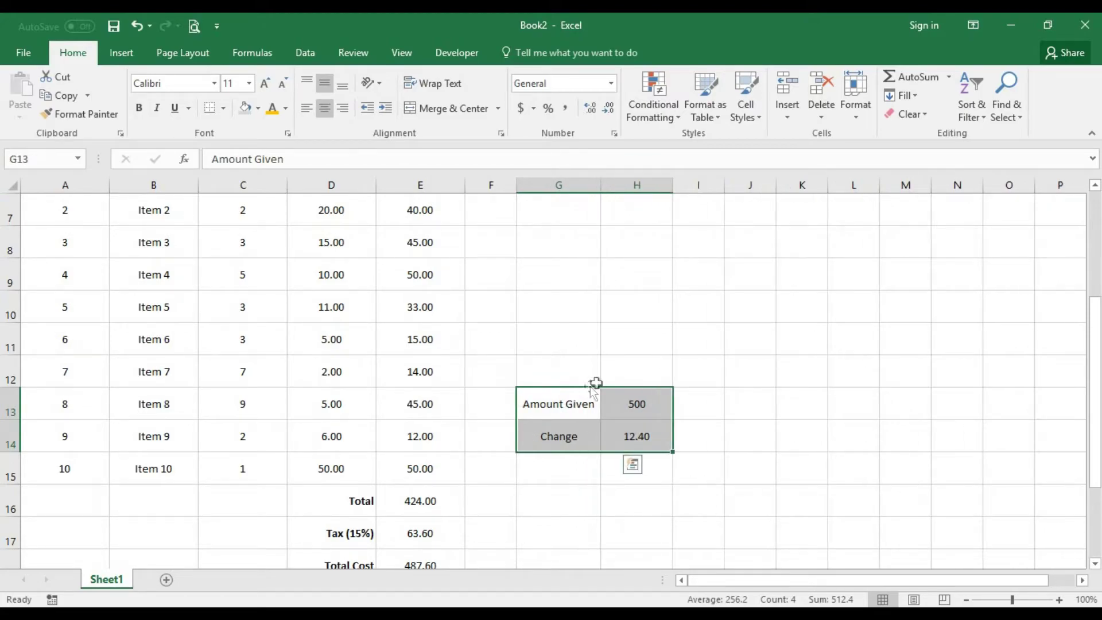
Shade the Amount Given and Change labels in G13:G14 gold.
{"action": "left_click", "coordinate": [566, 403]}
{"action": "left_click_drag", "start_coordinate": [565, 403], "coordinate": [561, 432]}
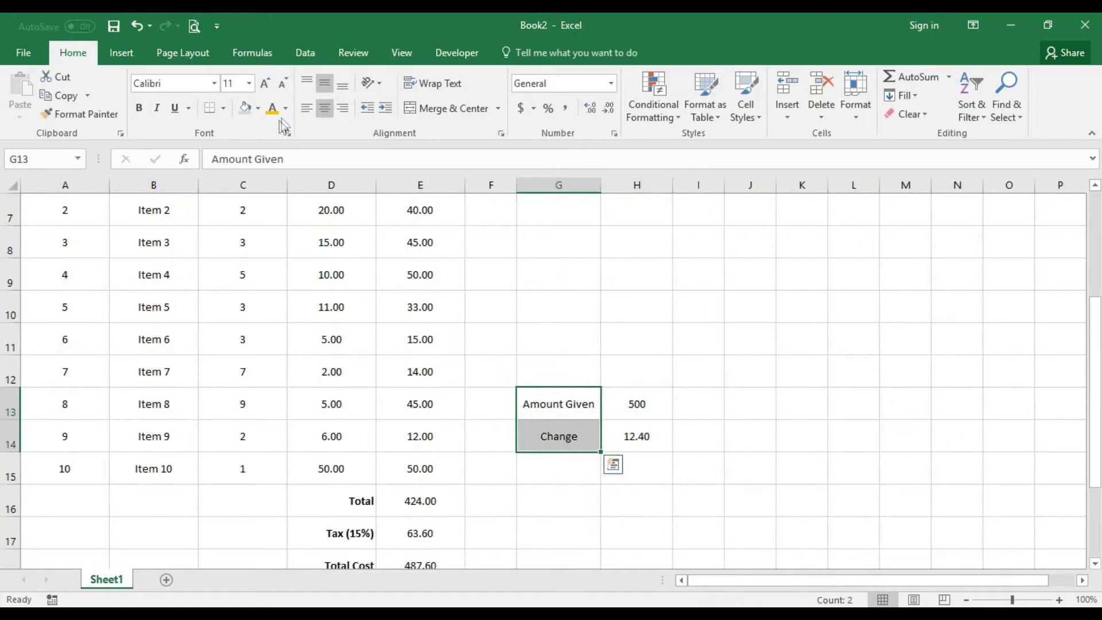
{"action": "left_click", "coordinate": [260, 110]}
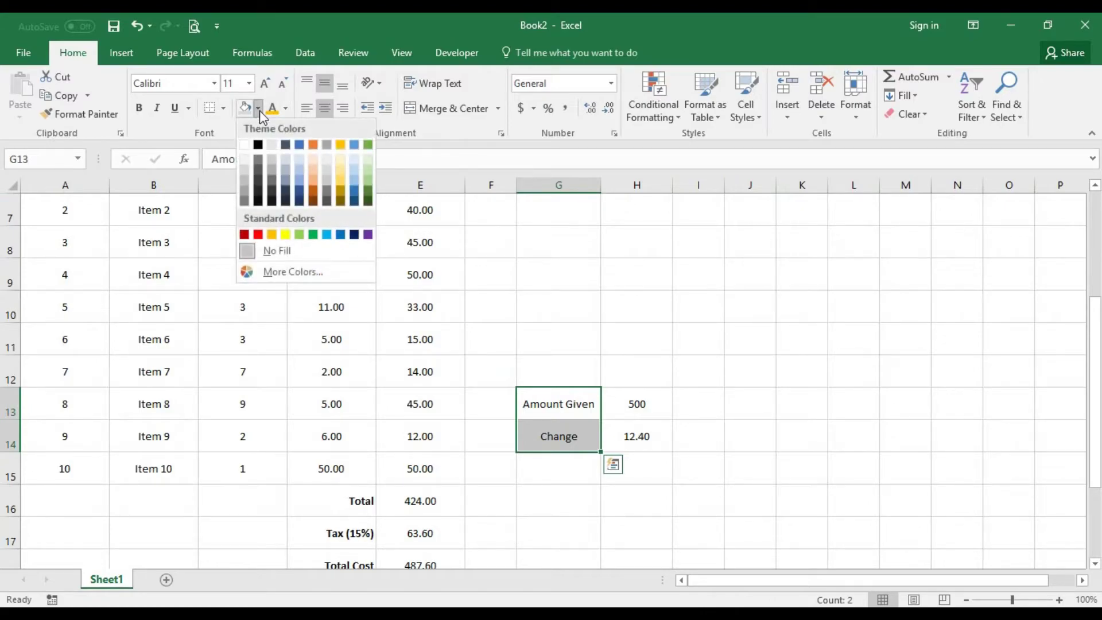
{"action": "left_click", "coordinate": [287, 234]}
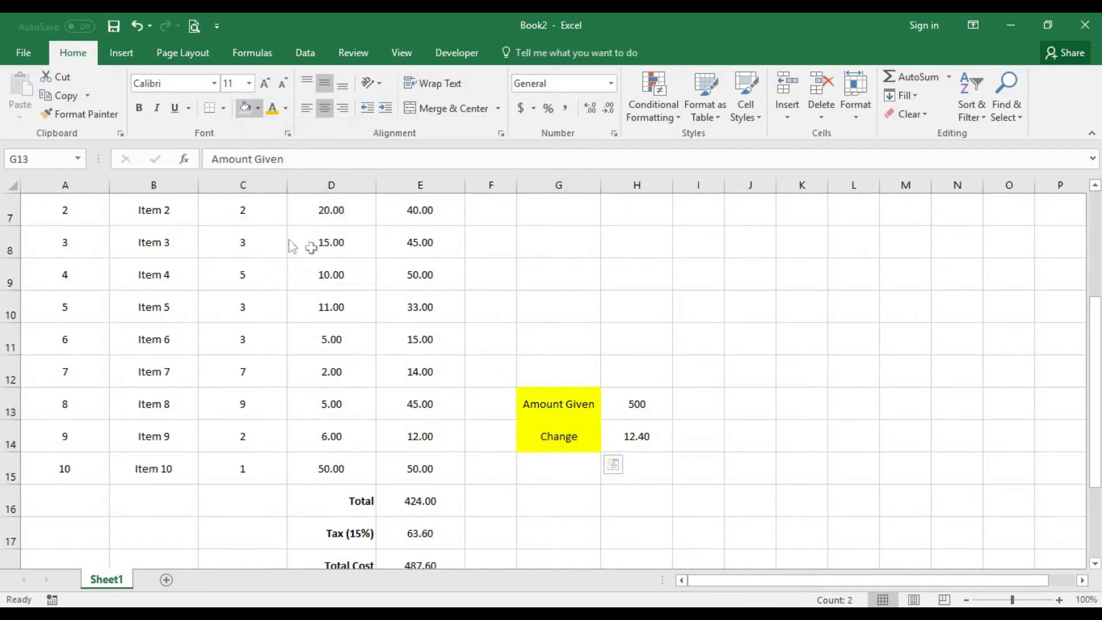
{"action": "left_click", "coordinate": [258, 108]}
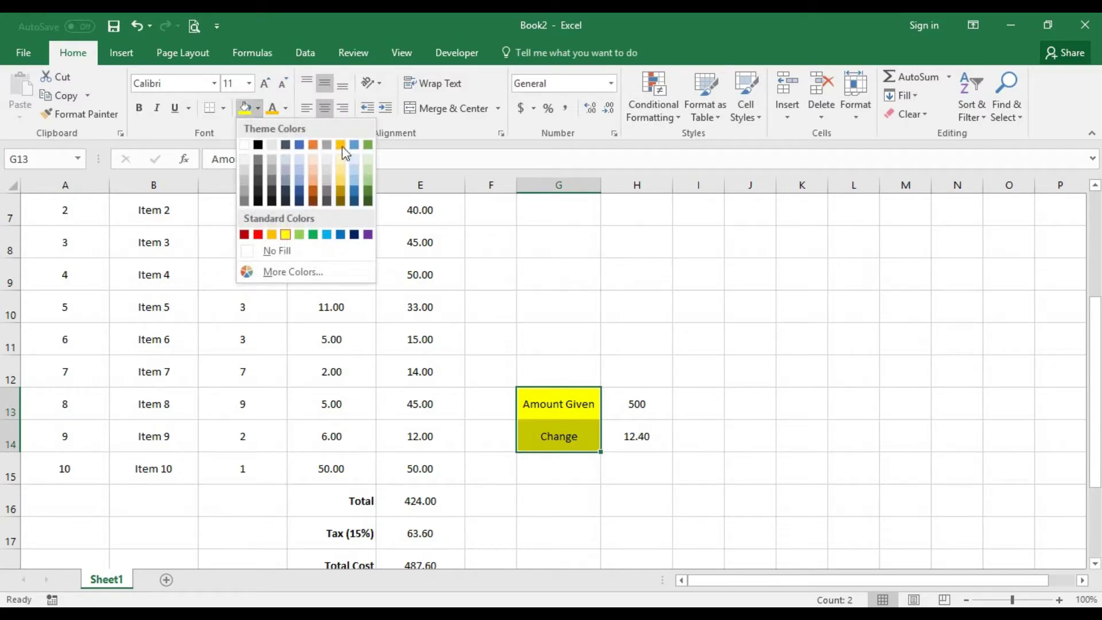
{"action": "left_click", "coordinate": [341, 145]}
Check the shaded labels, then start selecting the invoice from the INVOICE title.
{"action": "left_click", "coordinate": [546, 442]}
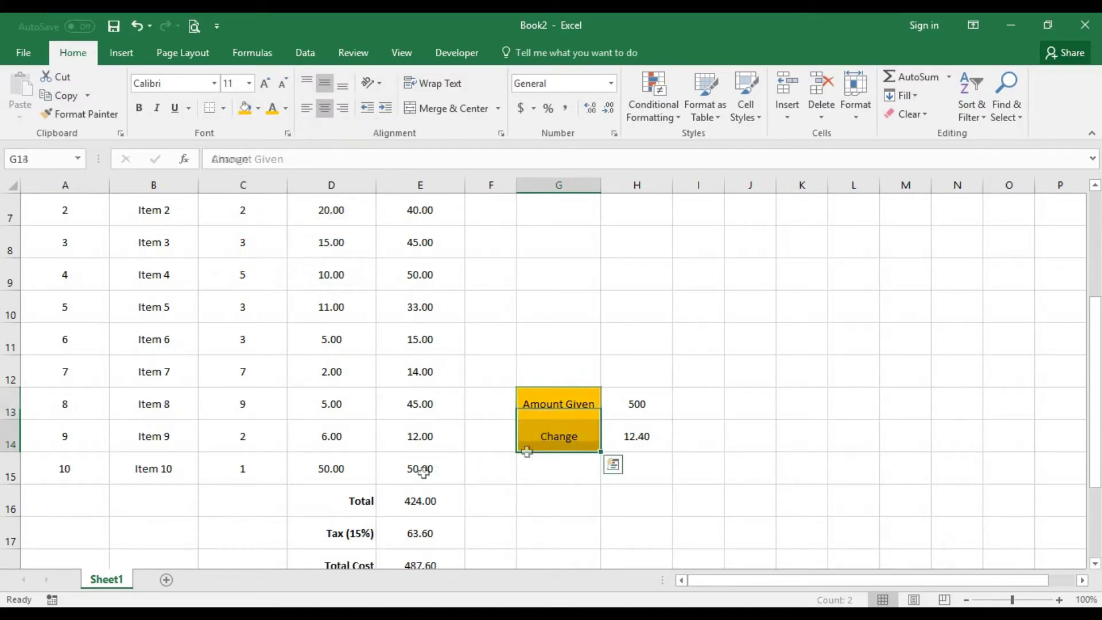
{"action": "scroll", "coordinate": [507, 451], "scroll_direction": "down", "scroll_amount": 1}
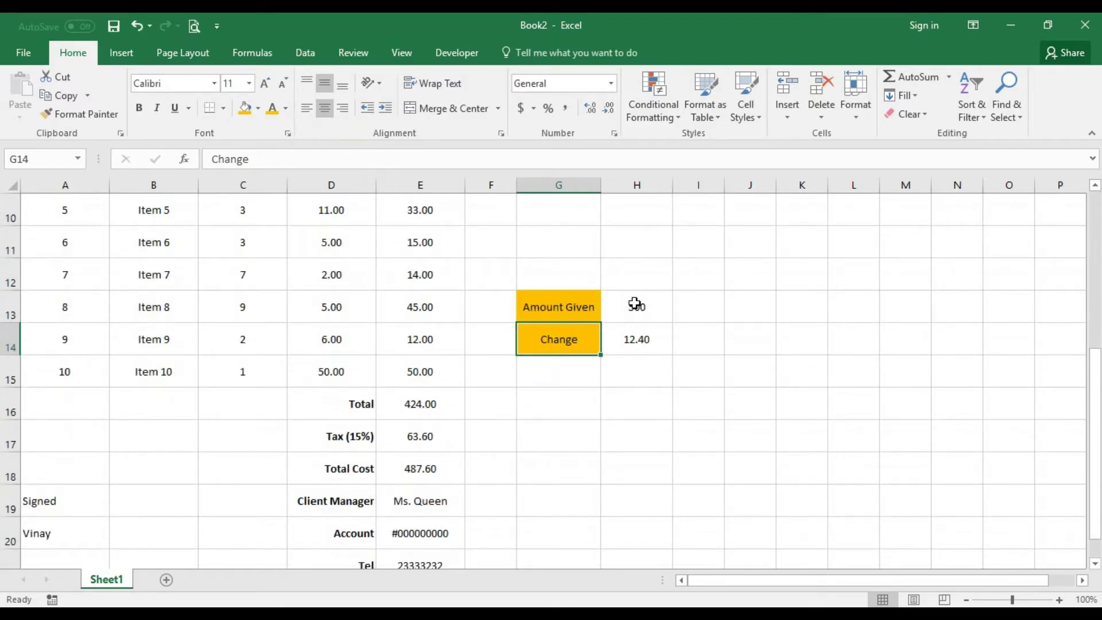
{"action": "left_click", "coordinate": [634, 305]}
{"action": "scroll", "coordinate": [501, 420], "scroll_direction": "down", "scroll_amount": 2}
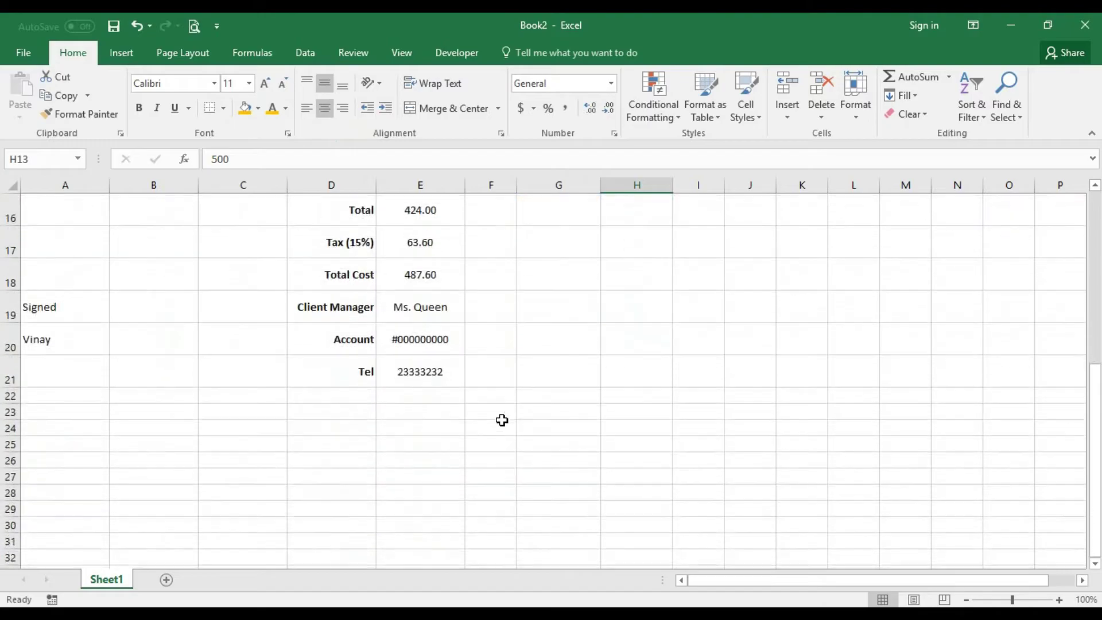
{"action": "scroll", "coordinate": [501, 420], "scroll_direction": "up", "scroll_amount": 2}
{"action": "scroll", "coordinate": [499, 423], "scroll_direction": "down", "scroll_amount": 1}
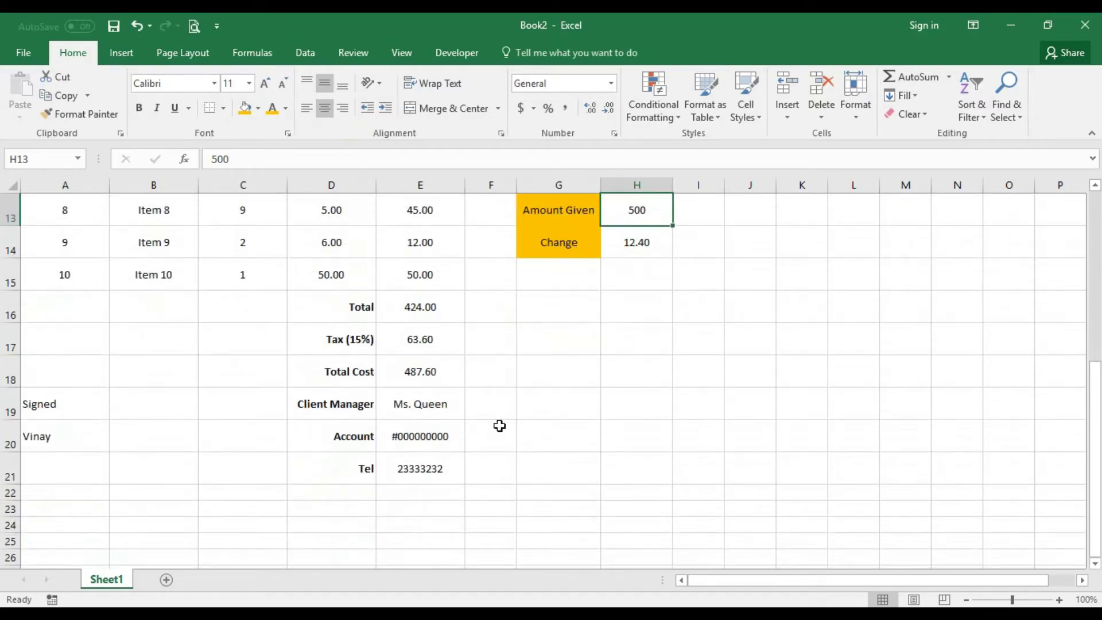
{"action": "scroll", "coordinate": [448, 425], "scroll_direction": "up", "scroll_amount": 4}
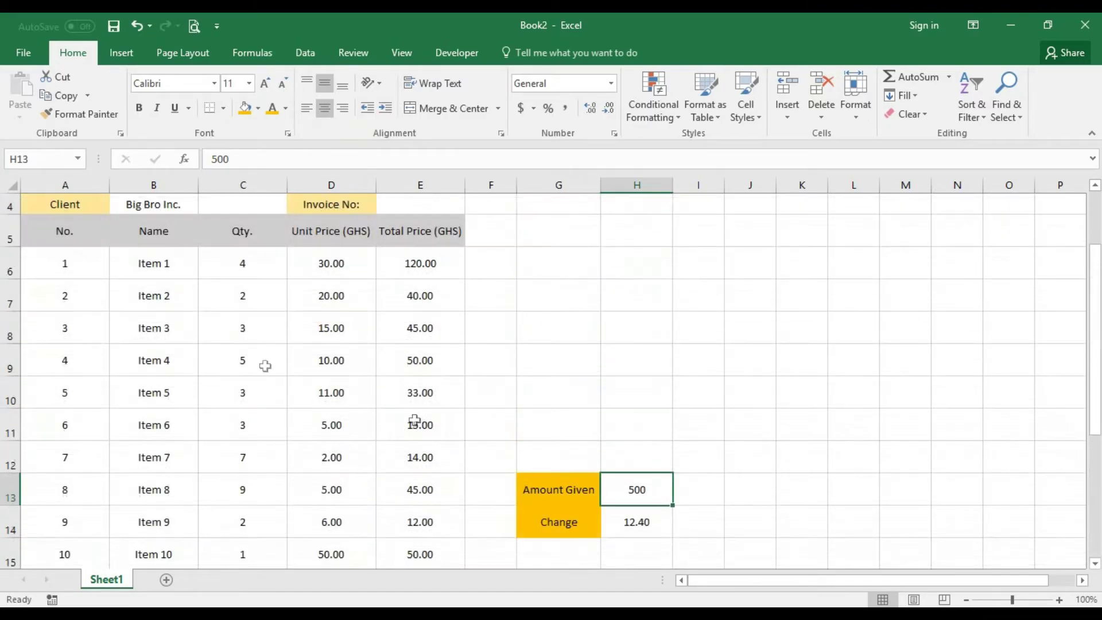
{"action": "left_click_drag", "start_coordinate": [74, 244], "coordinate": [361, 548]}
Apply thick outline and inside borders to A1:E21, from the title to the Tel row.
{"action": "left_click_drag", "start_coordinate": [366, 597], "coordinate": [364, 533]}
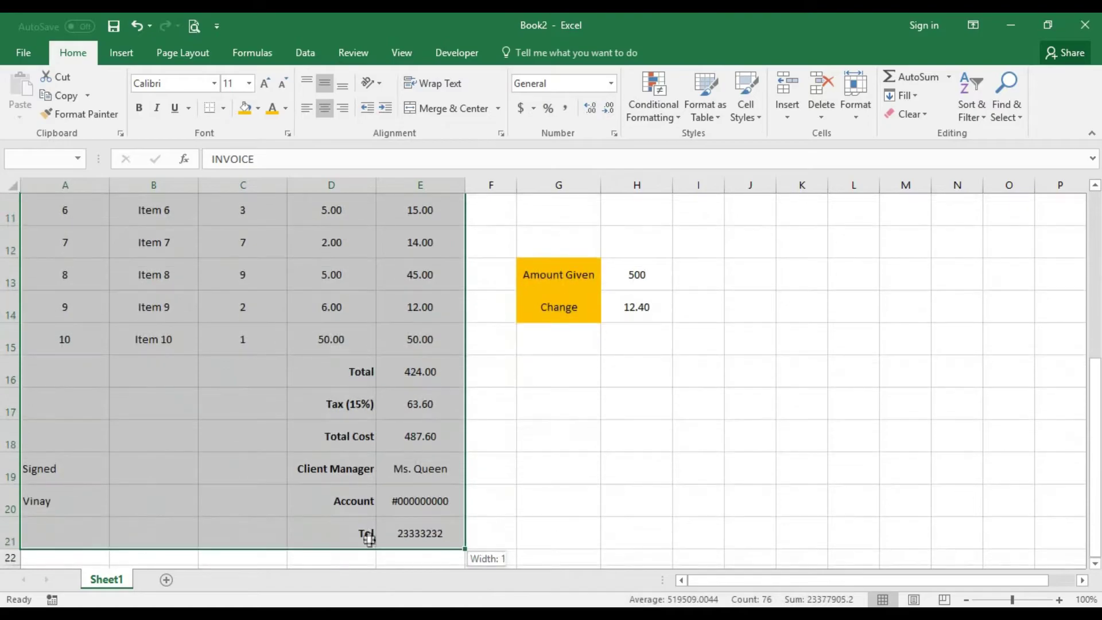
{"action": "right_click", "coordinate": [292, 411]}
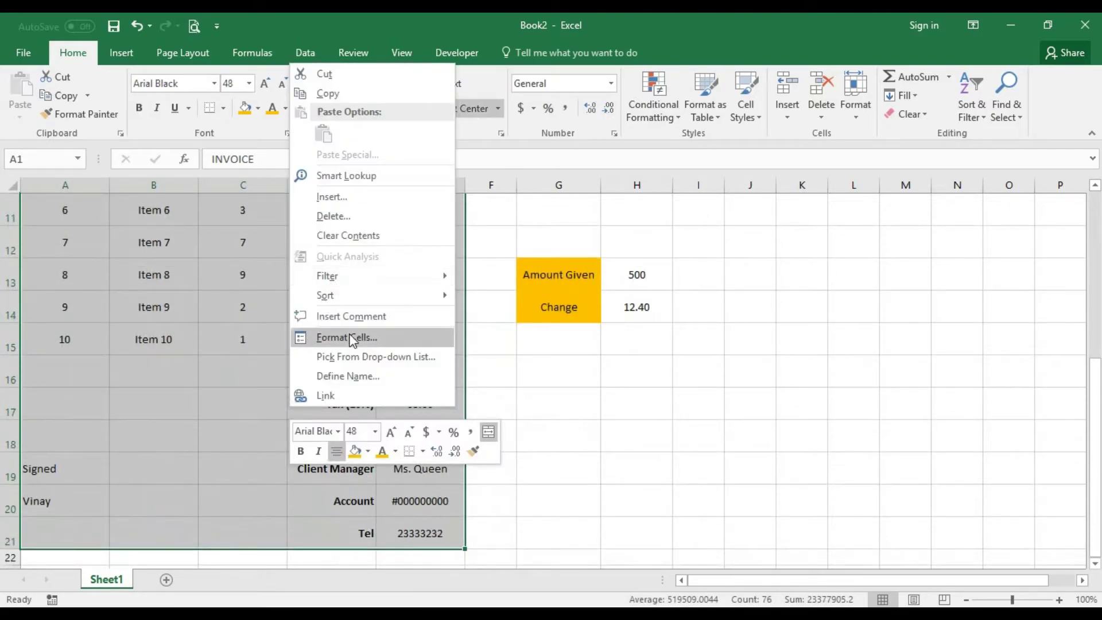
{"action": "scroll", "coordinate": [349, 333], "scroll_direction": "up", "scroll_amount": 4}
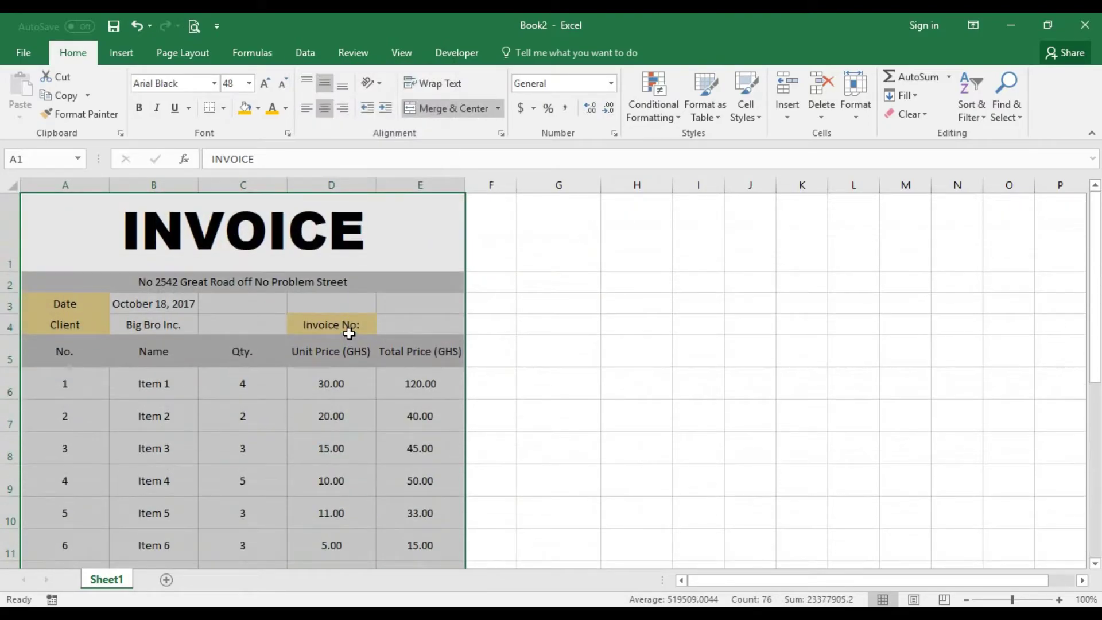
{"action": "key", "text": "ctrl+1"}
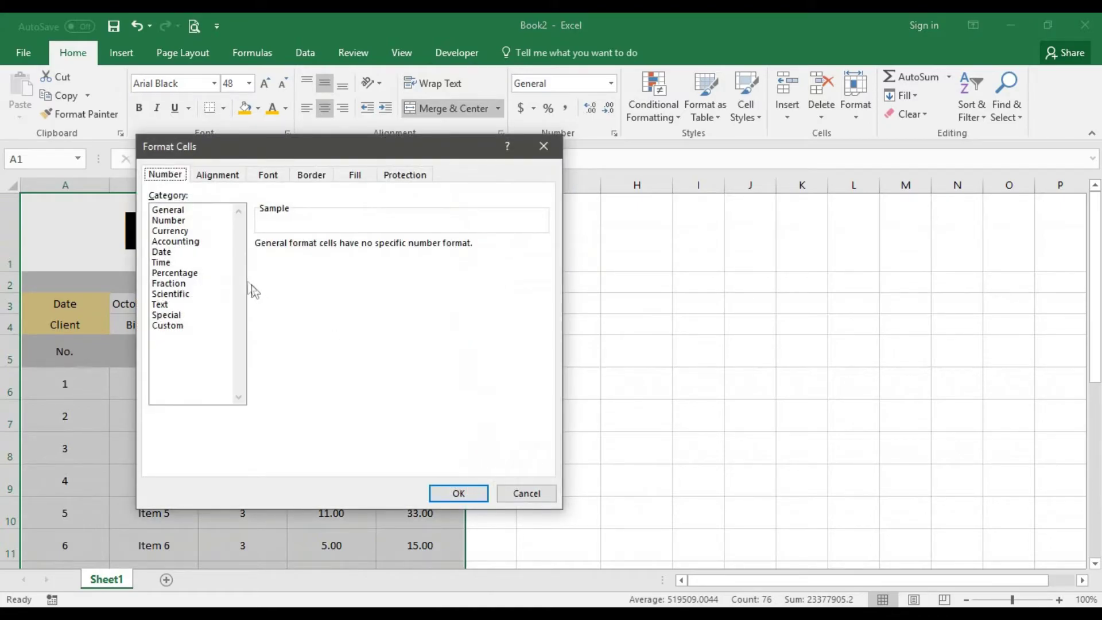
{"action": "left_click", "coordinate": [312, 175]}
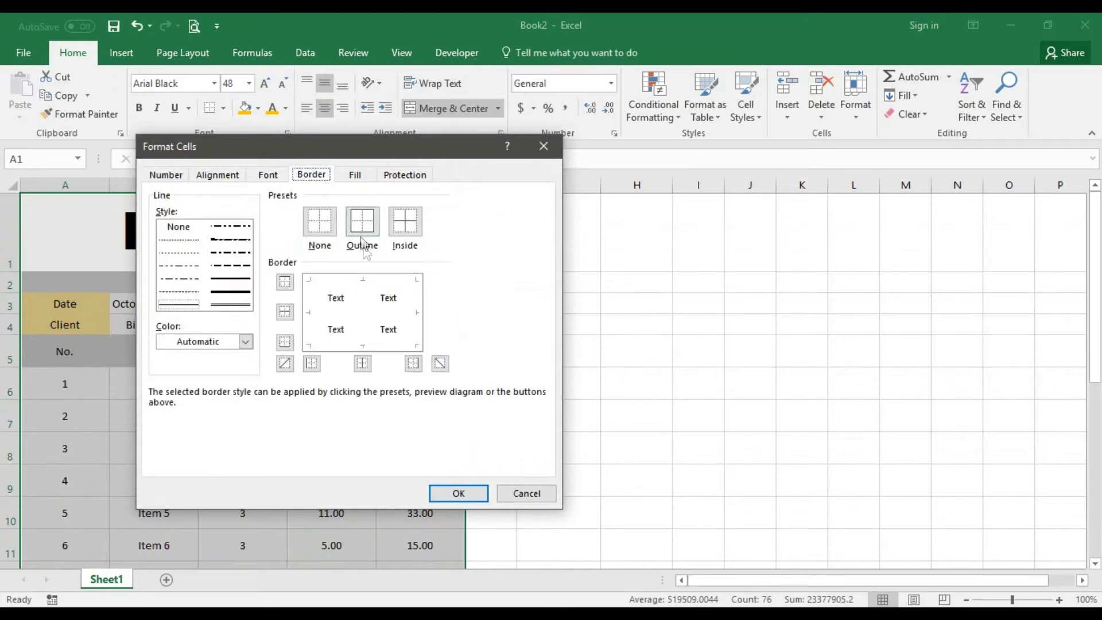
{"action": "left_click", "coordinate": [241, 281]}
{"action": "left_click", "coordinate": [238, 298]}
{"action": "left_click", "coordinate": [360, 232]}
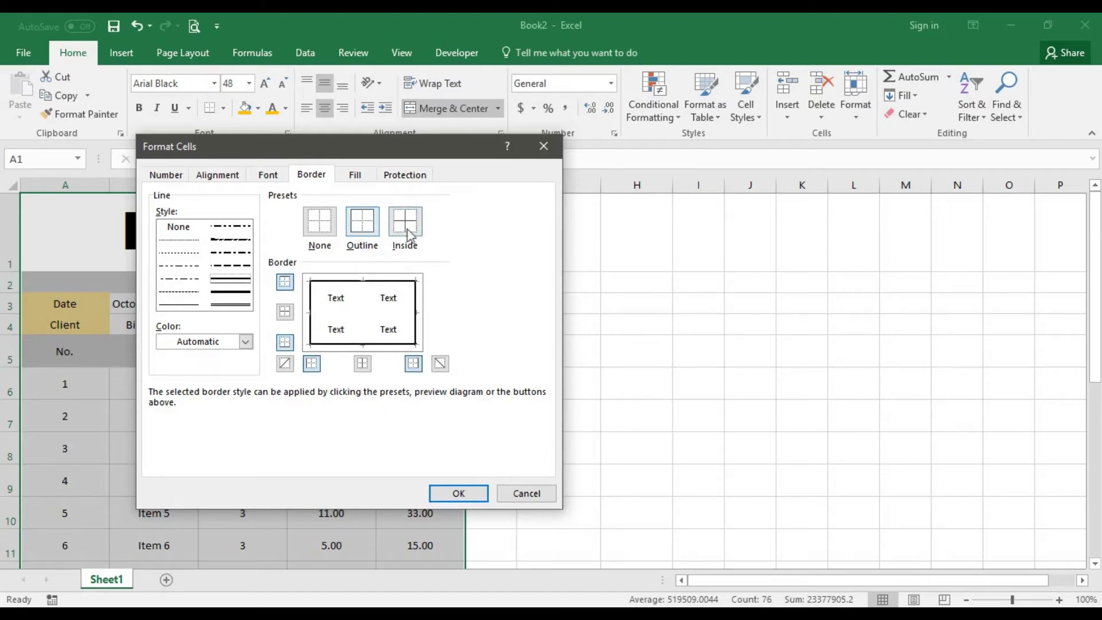
{"action": "left_click", "coordinate": [407, 224]}
{"action": "left_click", "coordinate": [459, 494]}
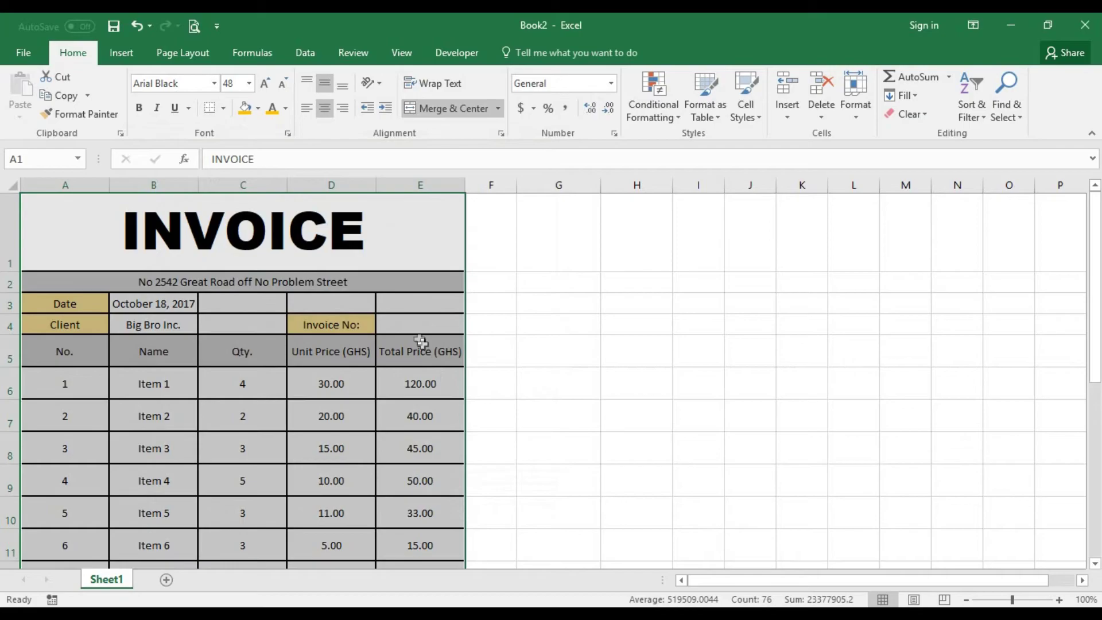
{"action": "left_click", "coordinate": [413, 328]}
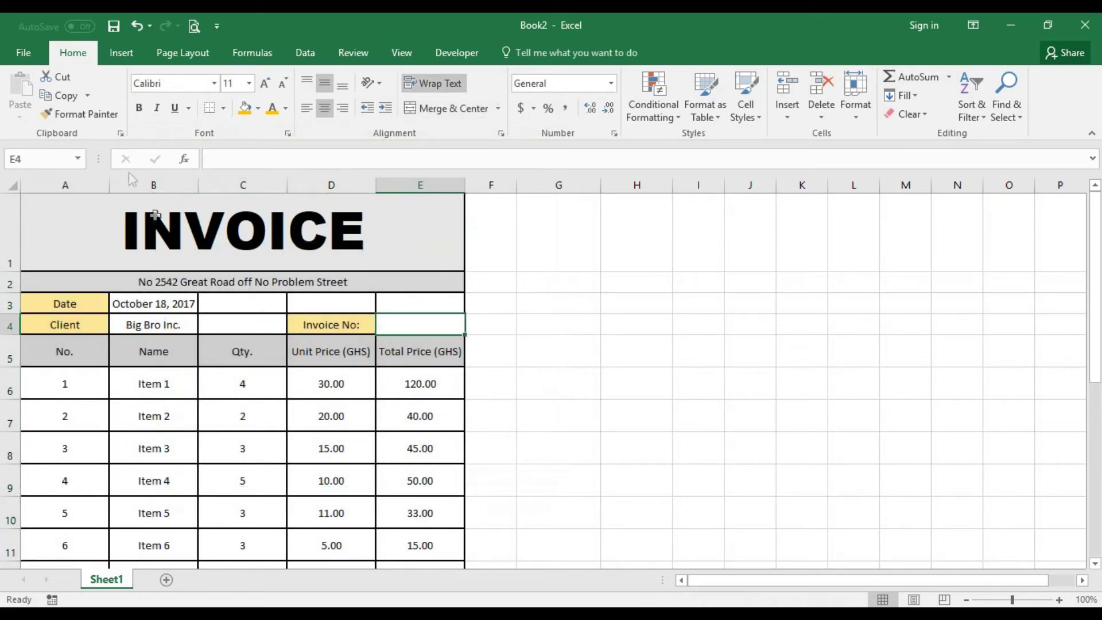
Use custom margins to center the invoice horizontally on the printed page, then return to the sheet.
{"action": "left_click", "coordinate": [194, 26]}
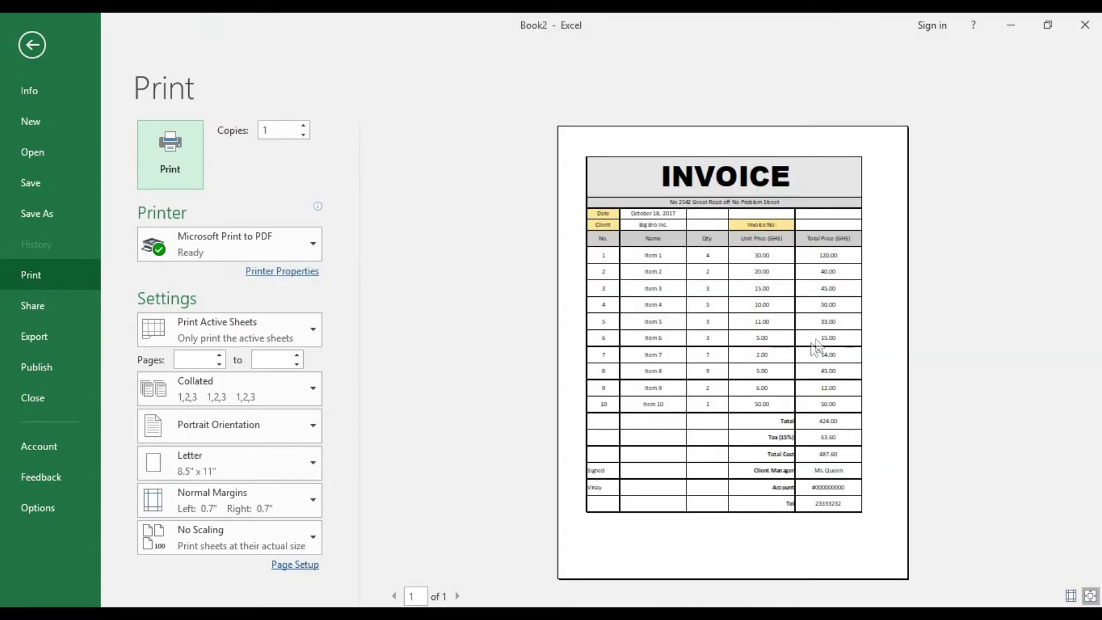
{"action": "left_click", "coordinate": [229, 505]}
{"action": "left_click", "coordinate": [229, 473]}
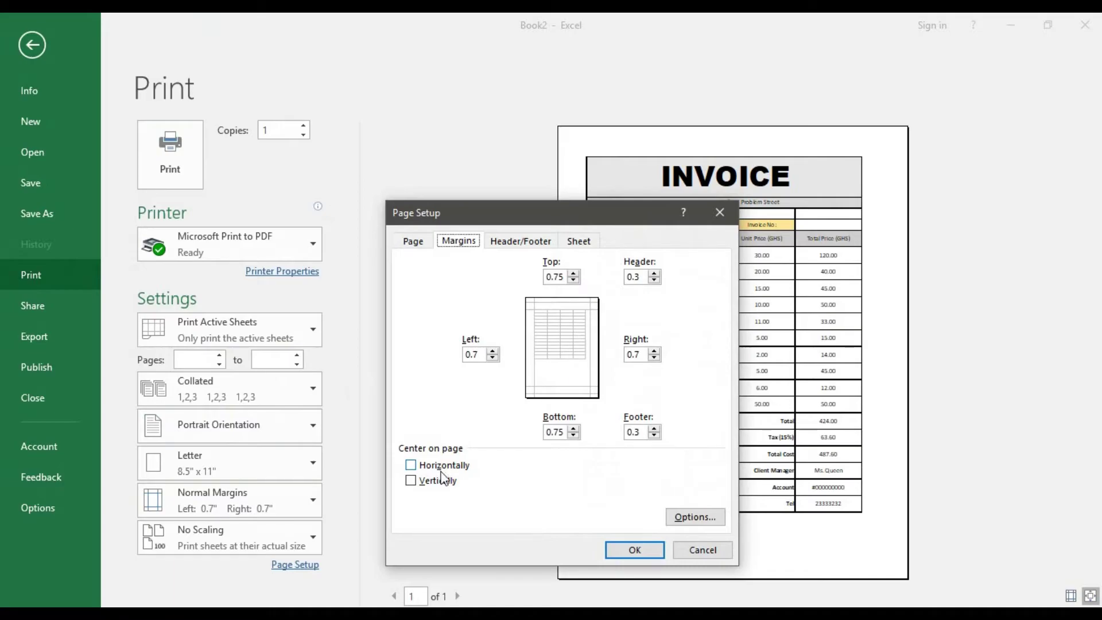
{"action": "left_click", "coordinate": [440, 470]}
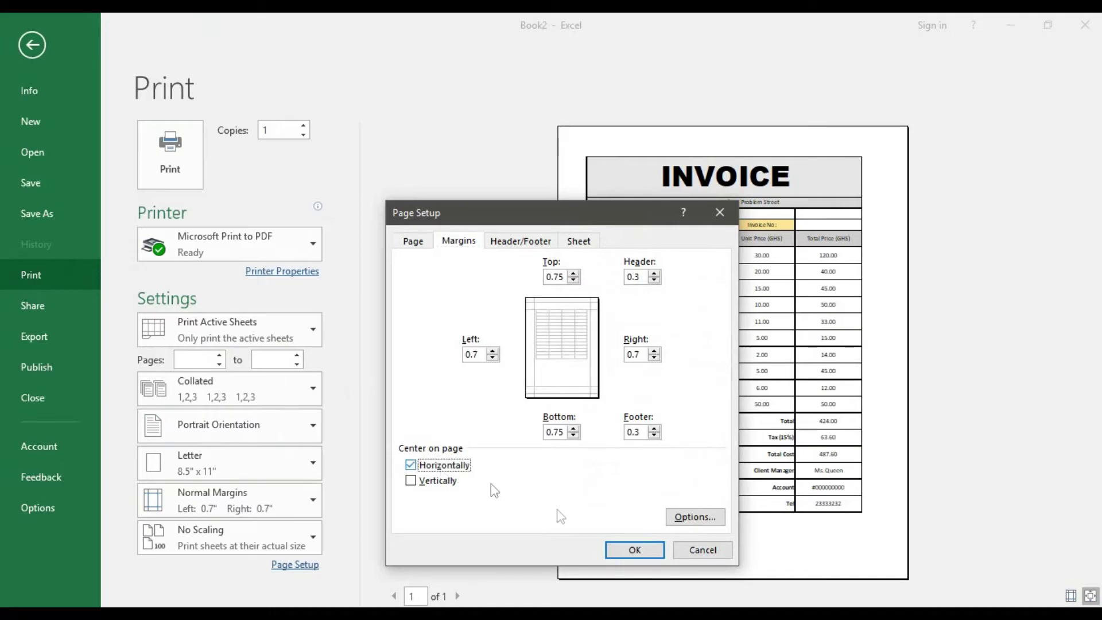
{"action": "left_click", "coordinate": [614, 551]}
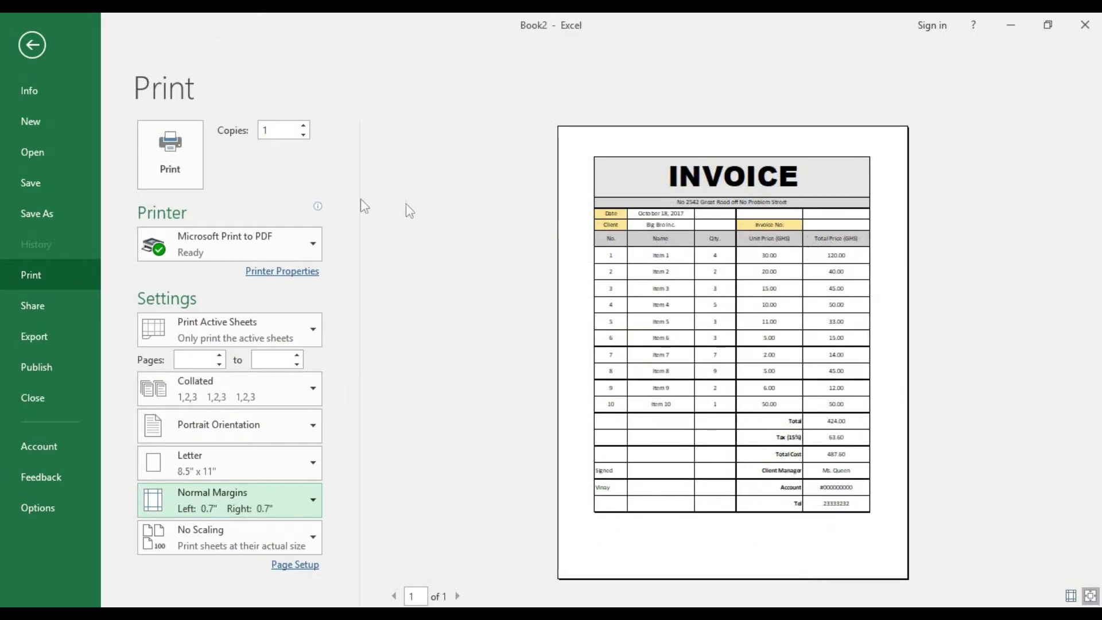
{"action": "left_click", "coordinate": [32, 45]}
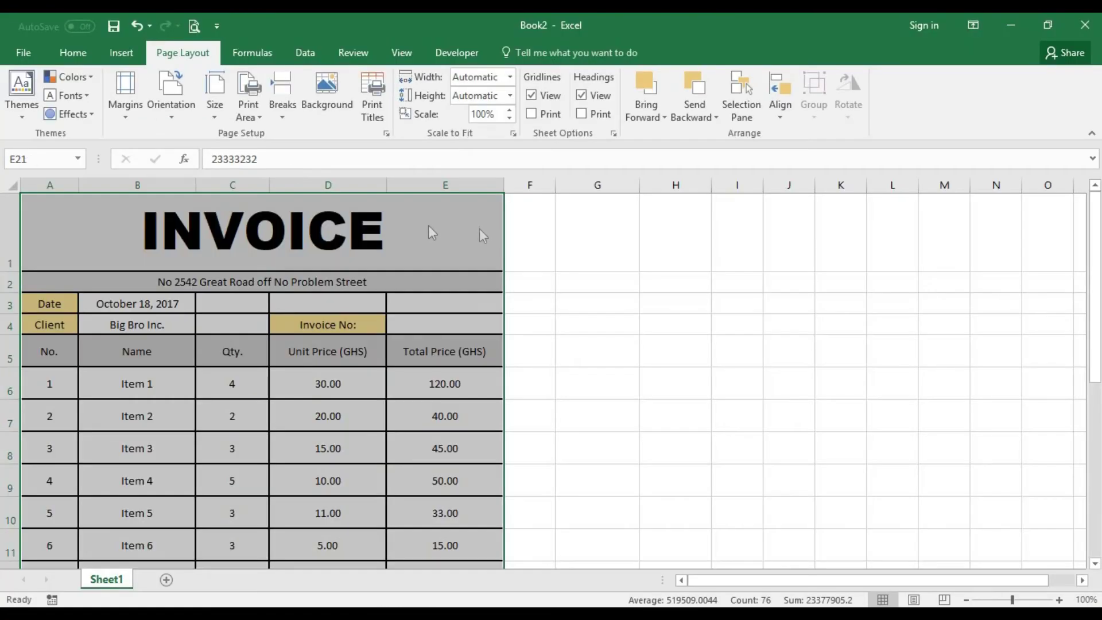
Clear the top, left, right, inside vertical and inside horizontal borders from header block A1:E4.
{"action": "left_click_drag", "start_coordinate": [327, 264], "coordinate": [439, 323]}
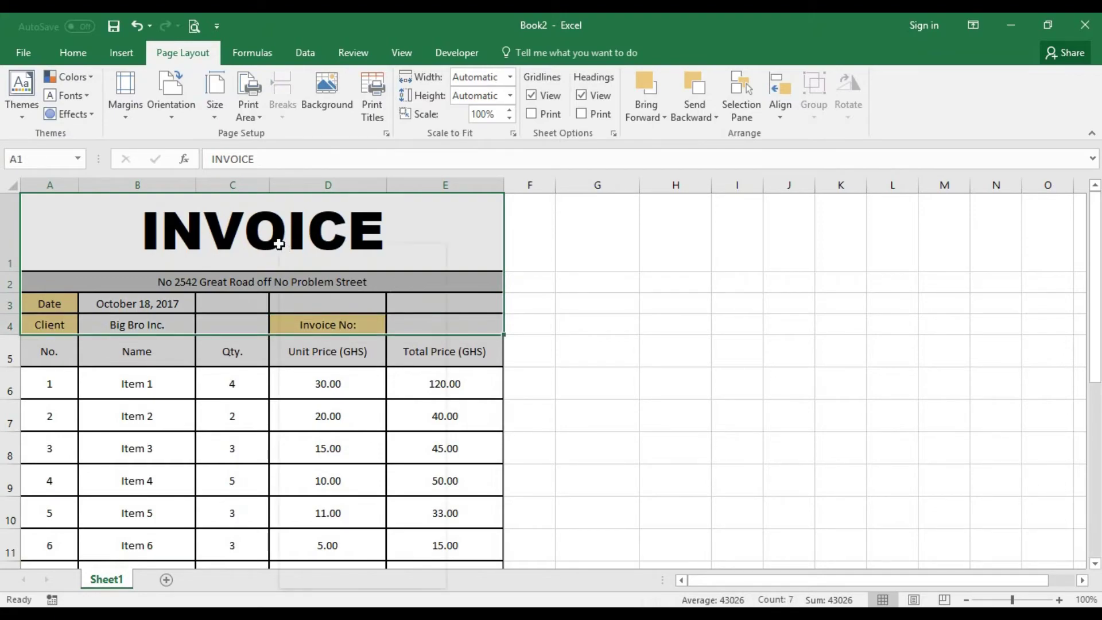
{"action": "right_click", "coordinate": [279, 244]}
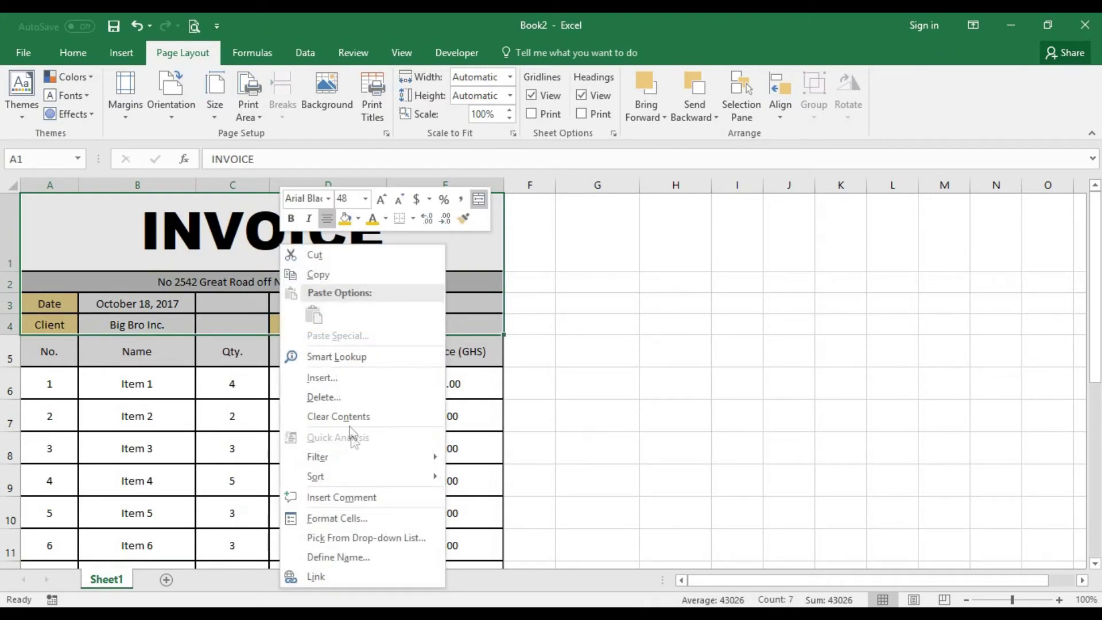
{"action": "left_click", "coordinate": [338, 519]}
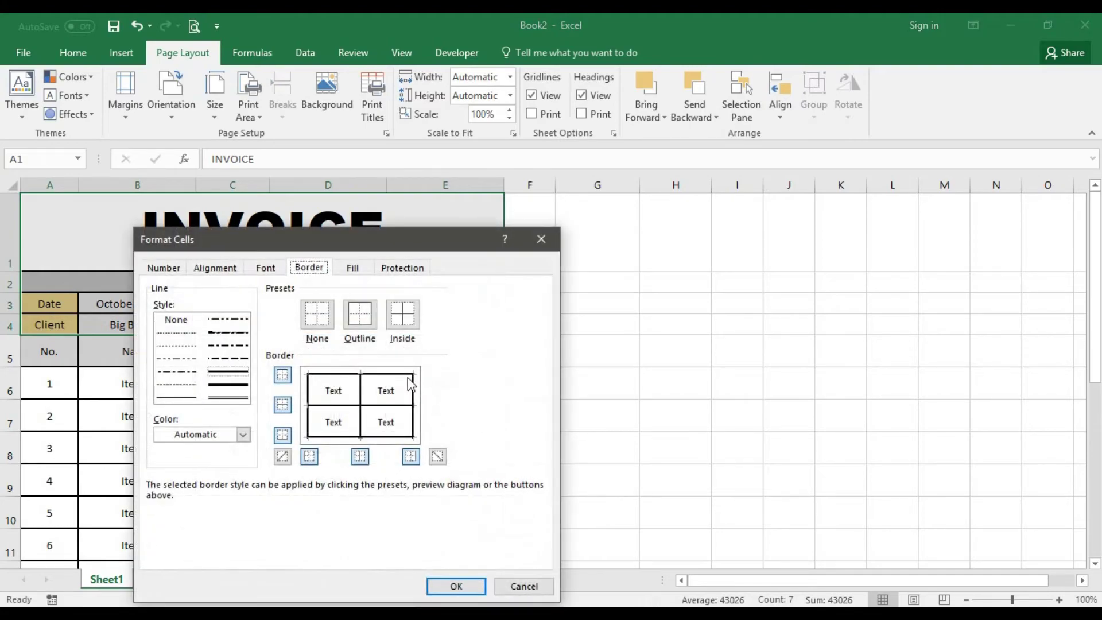
{"action": "left_click", "coordinate": [365, 374]}
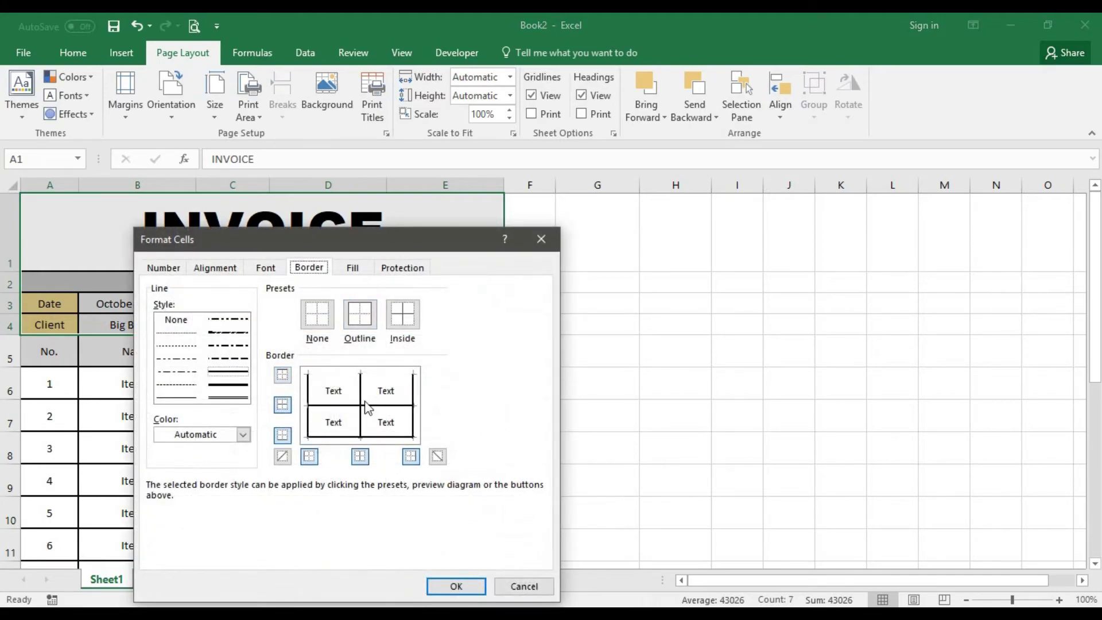
{"action": "left_click", "coordinate": [359, 407]}
{"action": "left_click", "coordinate": [310, 396]}
{"action": "left_click", "coordinate": [345, 406]}
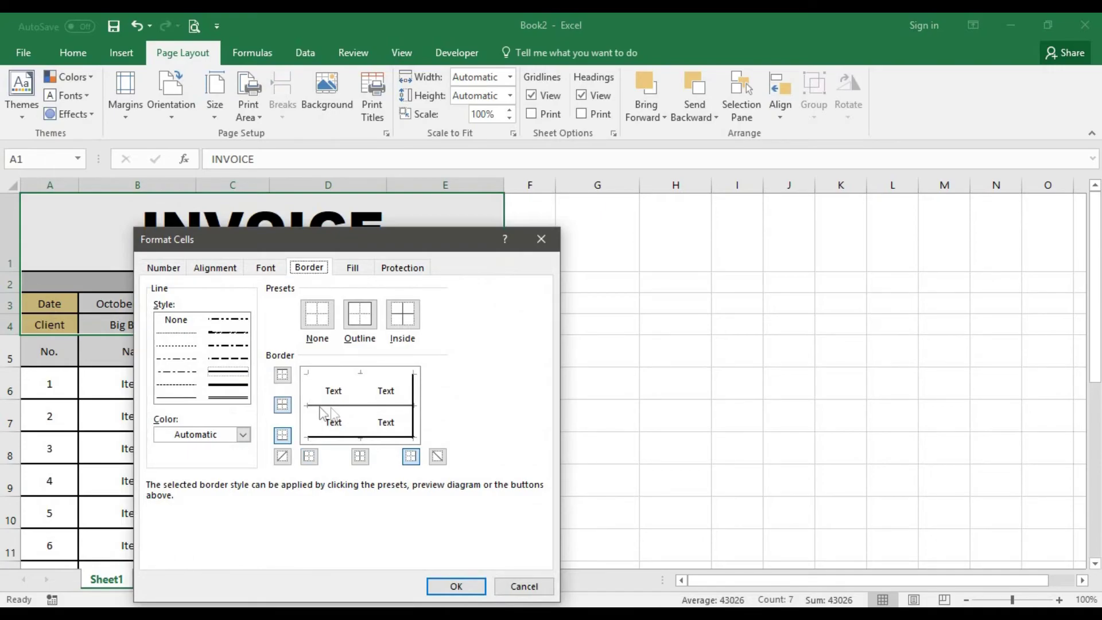
{"action": "left_click", "coordinate": [413, 409]}
{"action": "left_click", "coordinate": [456, 587]}
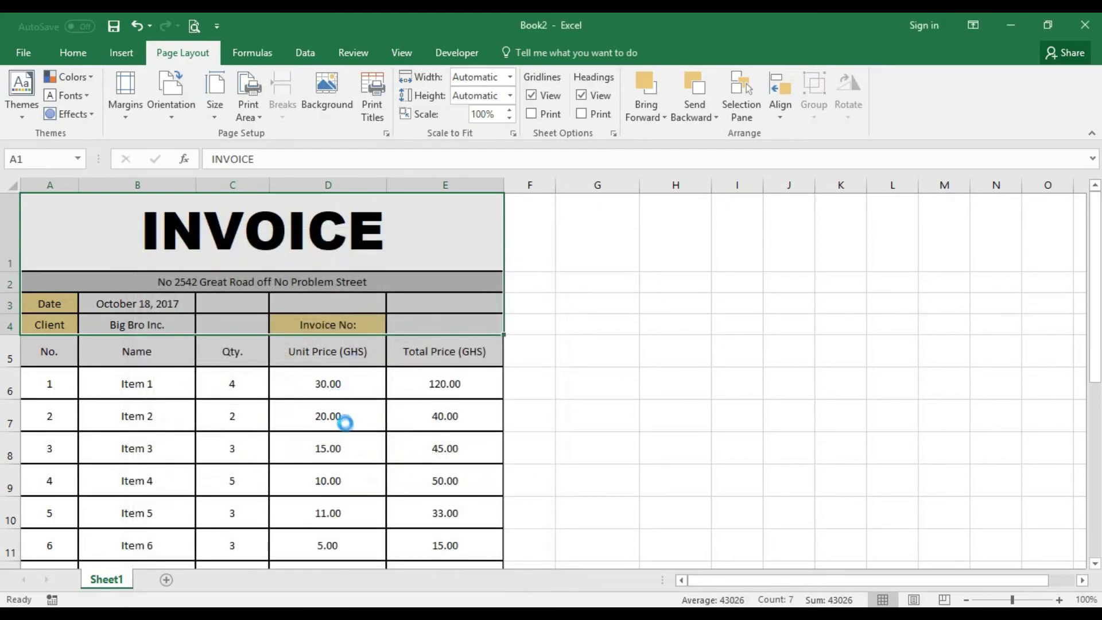
{"action": "left_click", "coordinate": [345, 429]}
{"action": "left_click", "coordinate": [432, 439]}
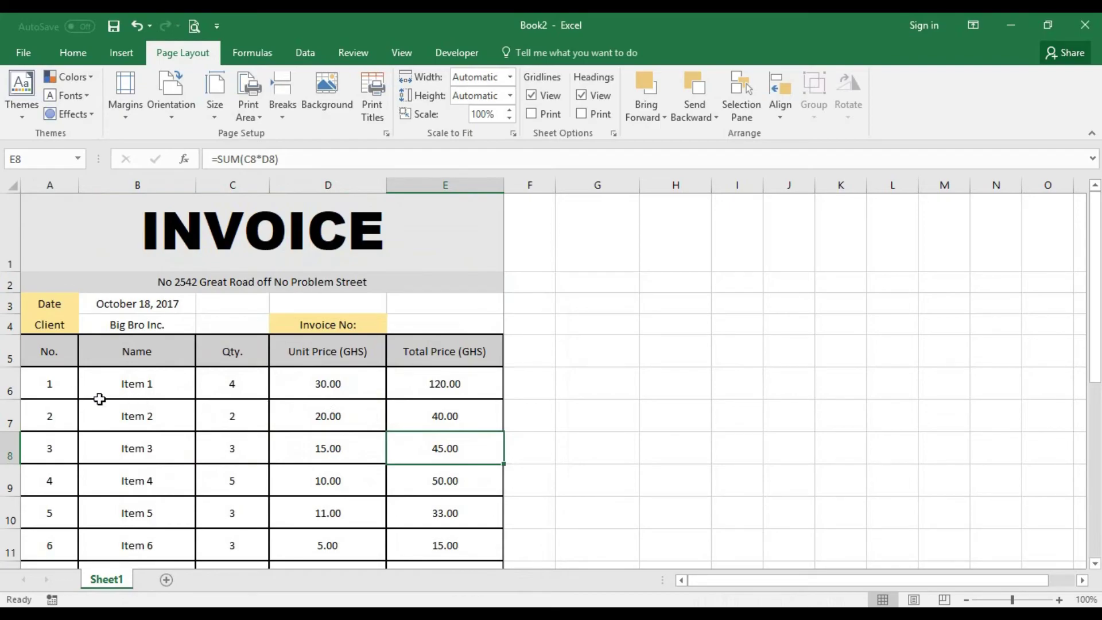
Remove the inside horizontal, inside vertical, left and bottom borders from signature area A18:C21.
{"action": "scroll", "coordinate": [224, 413], "scroll_direction": "down", "scroll_amount": 3}
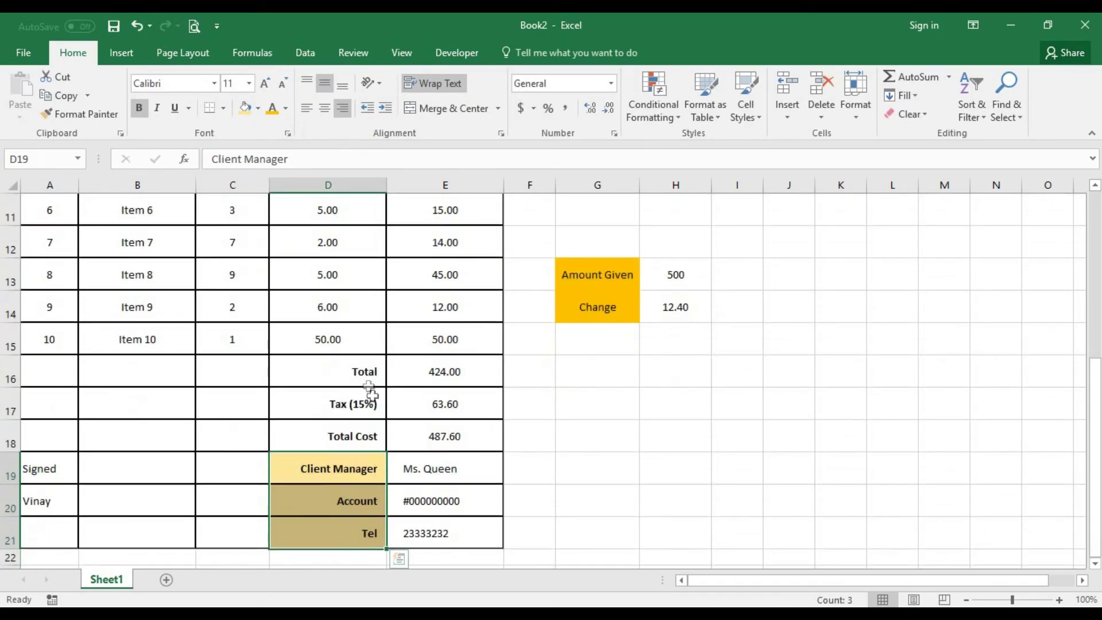
{"action": "left_click", "coordinate": [364, 373]}
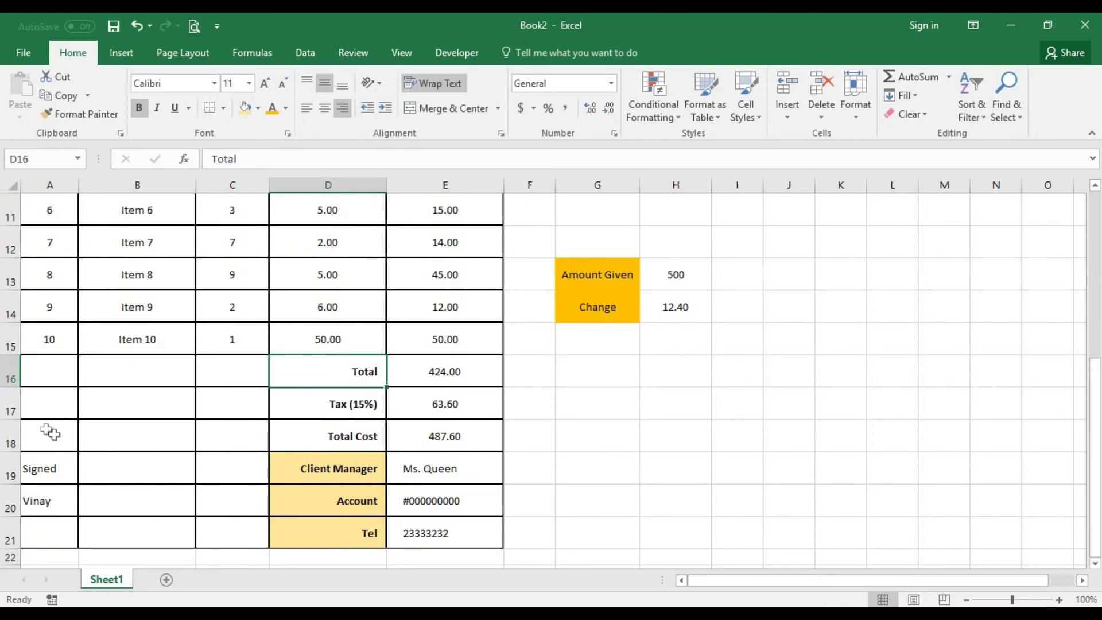
{"action": "left_click_drag", "start_coordinate": [46, 430], "coordinate": [238, 529]}
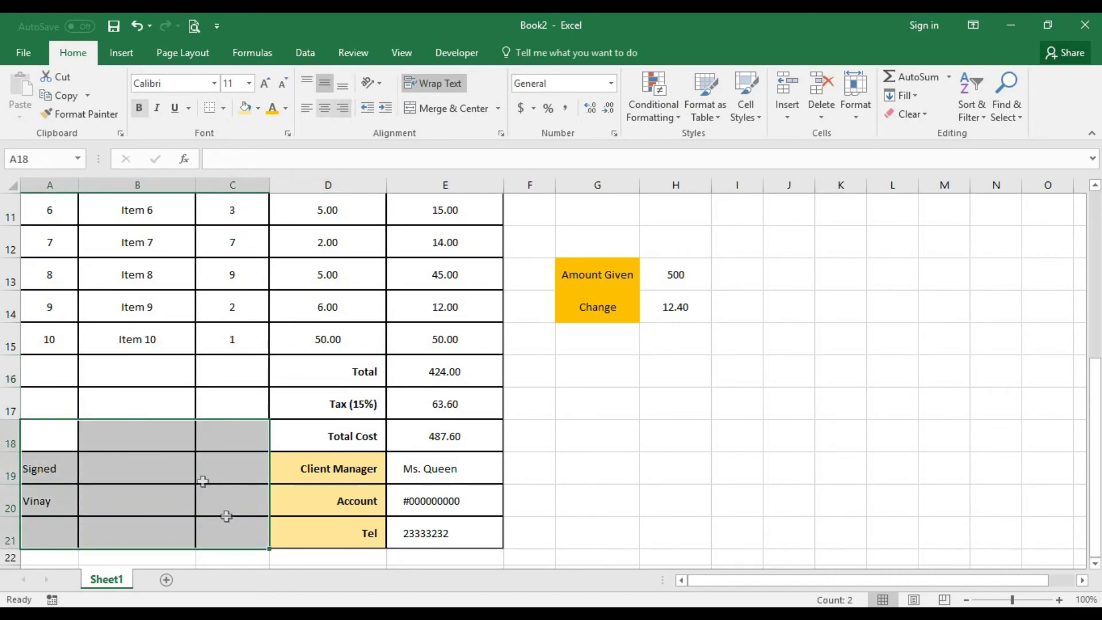
{"action": "right_click", "coordinate": [203, 481]}
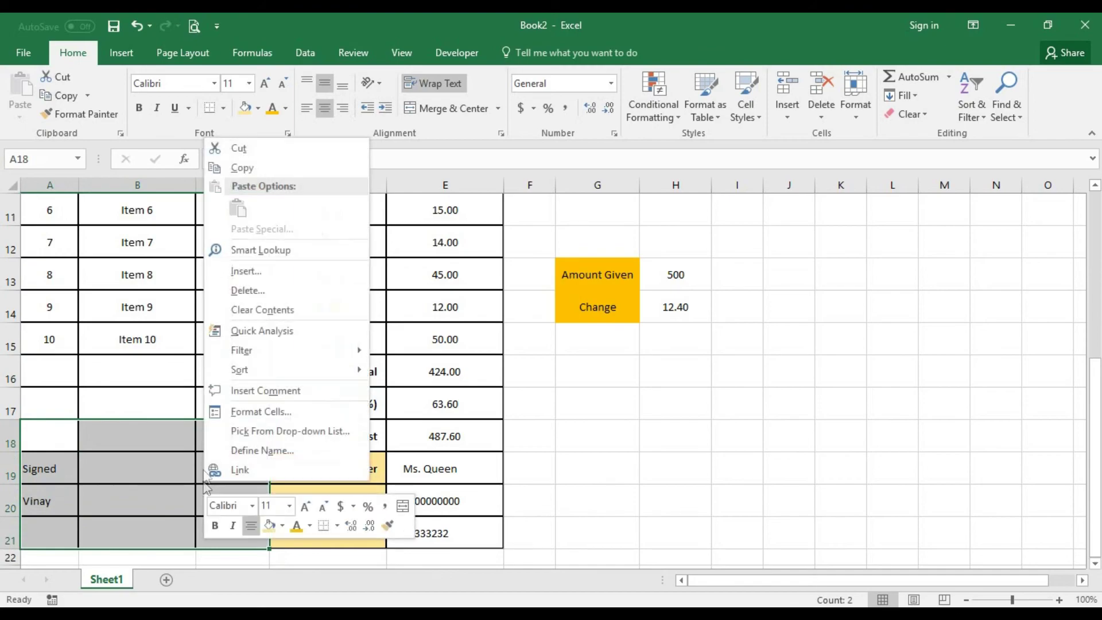
{"action": "left_click", "coordinate": [264, 410]}
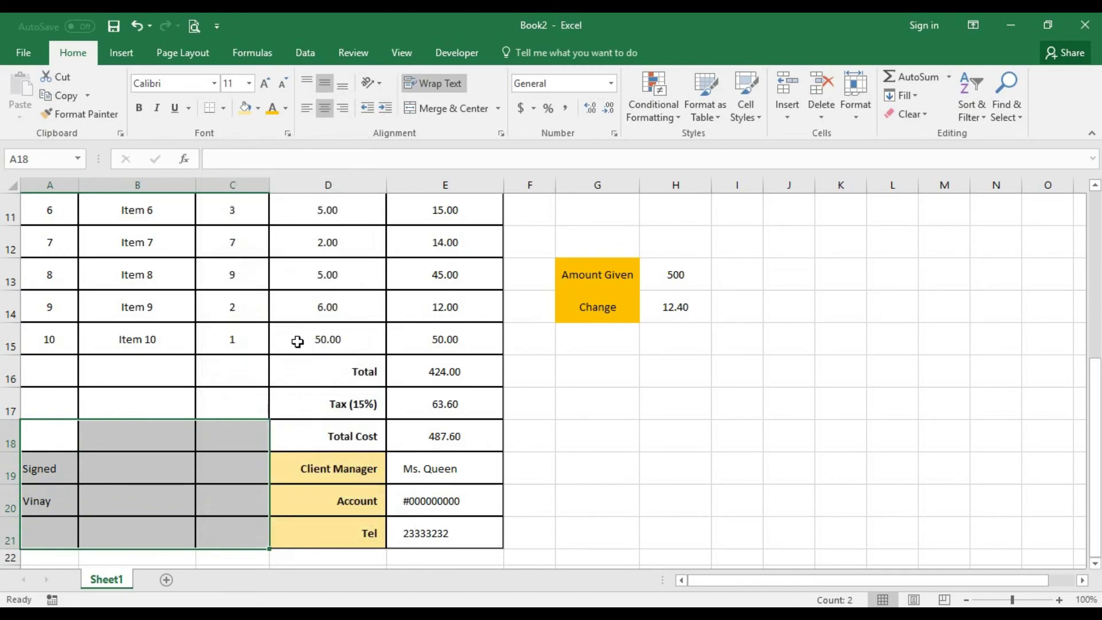
{"action": "key", "text": "ctrl+z"}
{"action": "key", "text": "ctrl+1"}
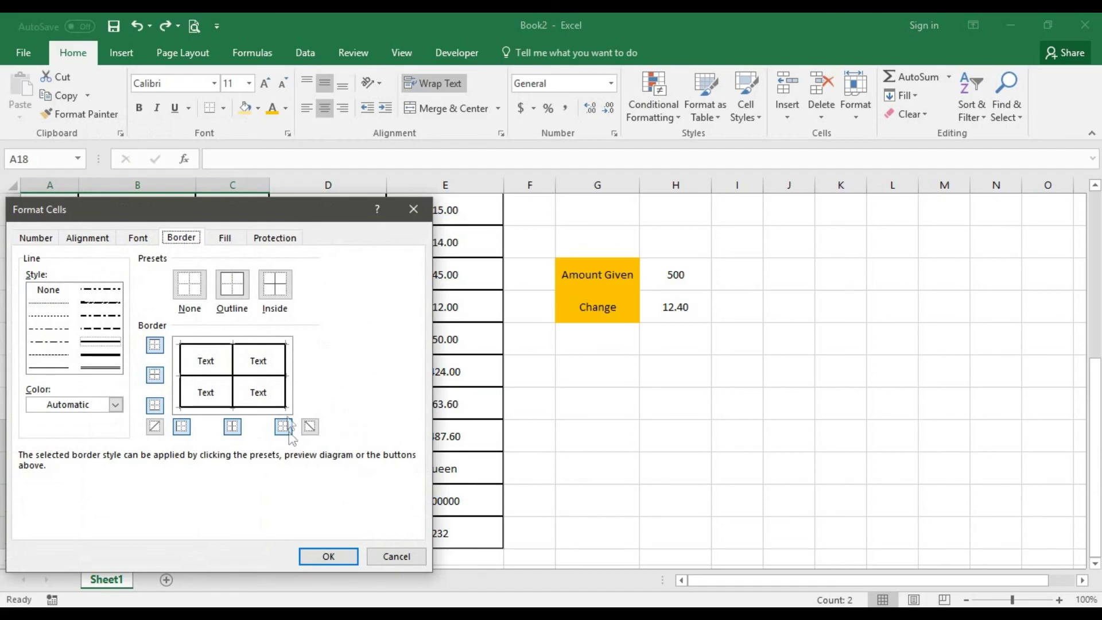
{"action": "left_click", "coordinate": [253, 376]}
{"action": "left_click", "coordinate": [232, 376]}
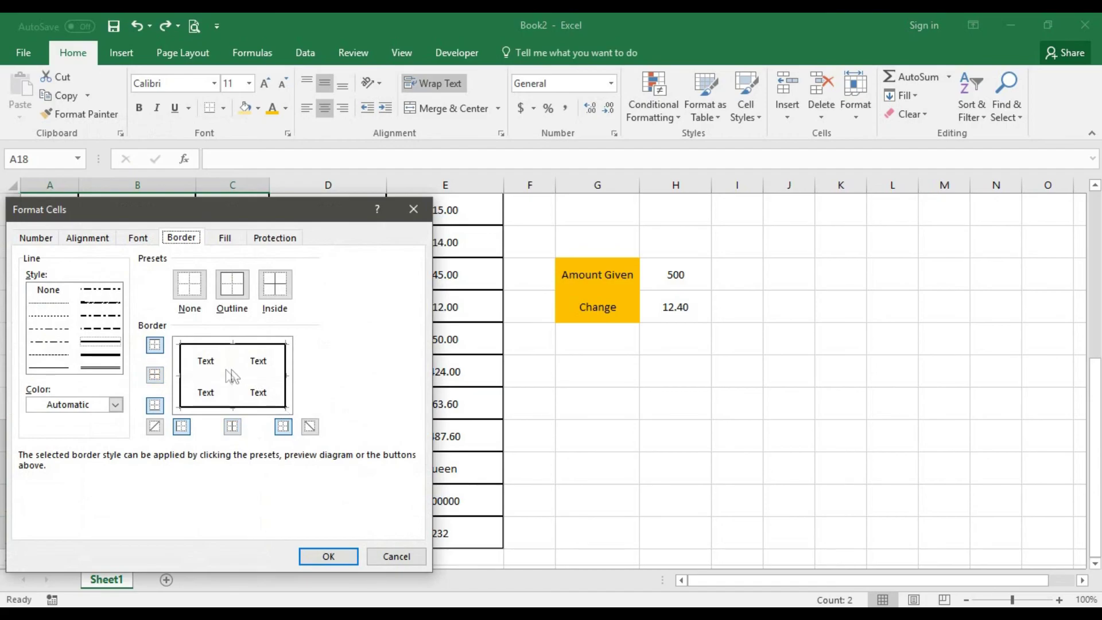
{"action": "left_click", "coordinate": [182, 388]}
{"action": "left_click", "coordinate": [207, 410]}
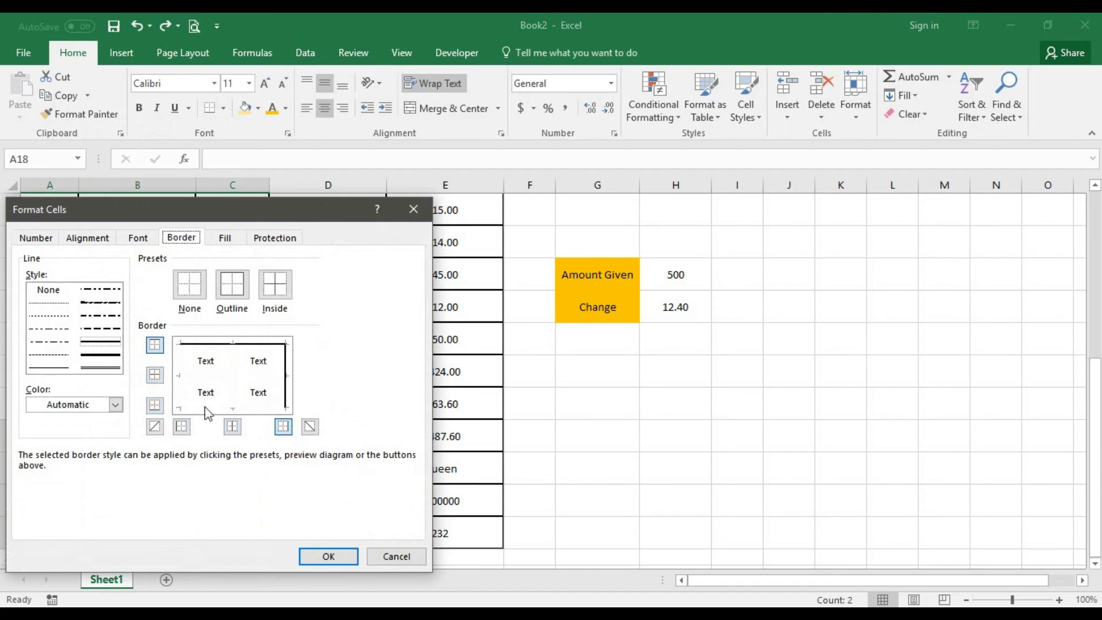
{"action": "left_click", "coordinate": [352, 558]}
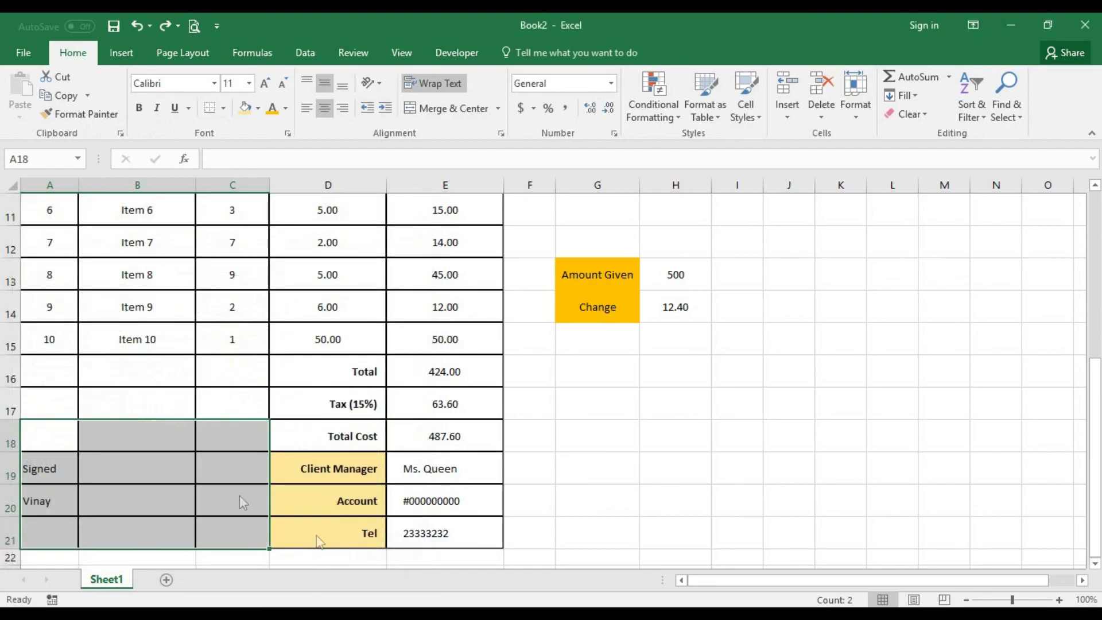
{"action": "left_click", "coordinate": [232, 476]}
Set the invoice body A3:E21 to the Calibri Light font.
{"action": "scroll", "coordinate": [246, 487], "scroll_direction": "up", "scroll_amount": 4}
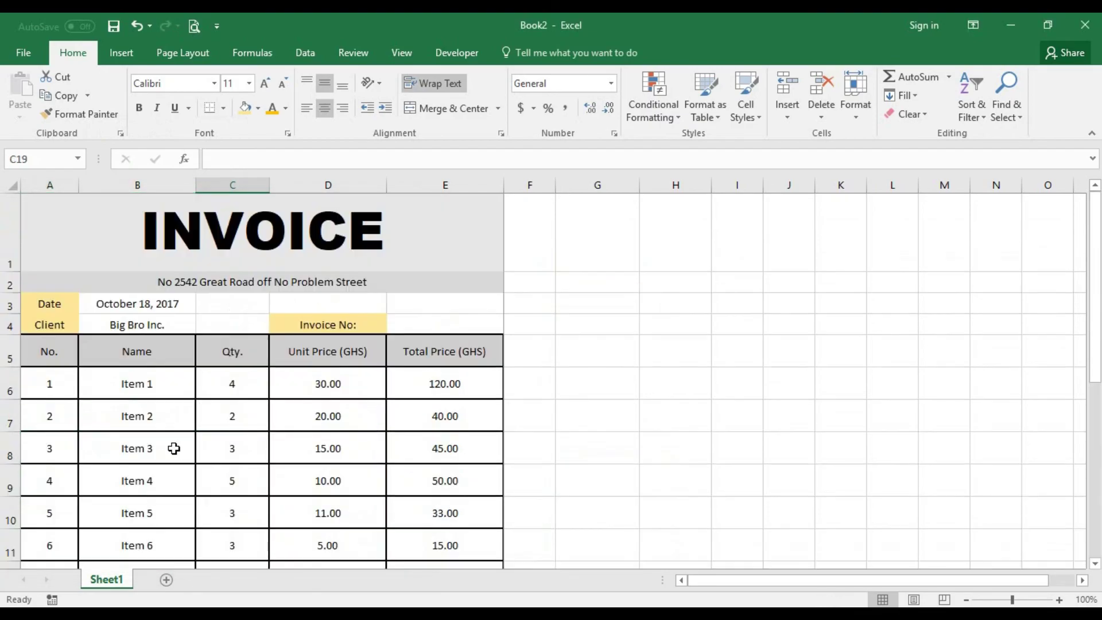
{"action": "left_click_drag", "start_coordinate": [37, 305], "coordinate": [462, 535]}
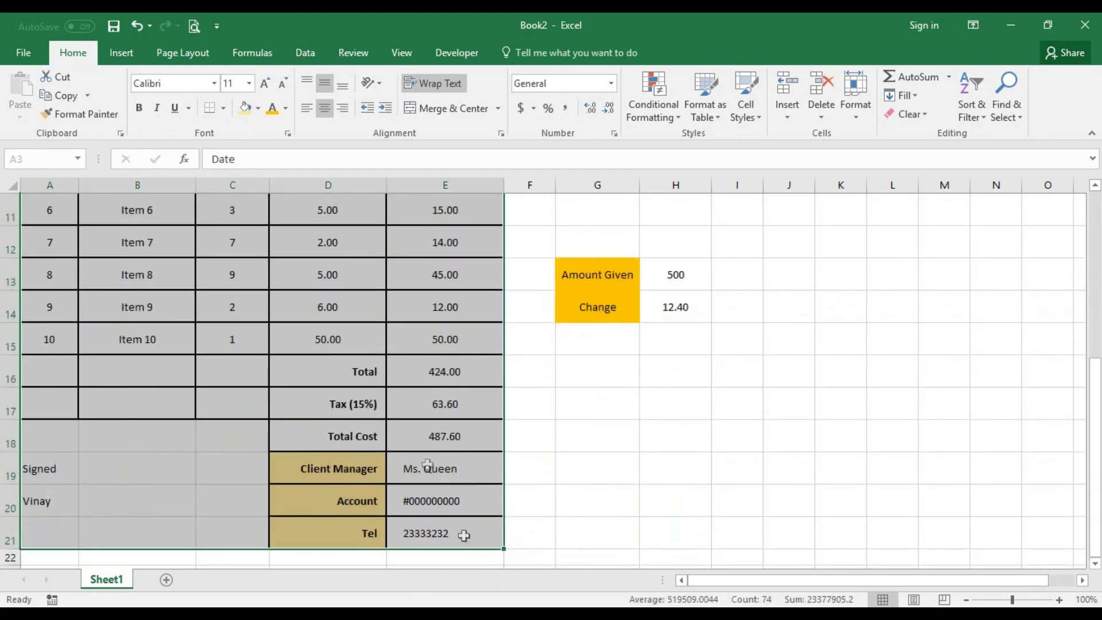
{"action": "left_click", "coordinate": [213, 86]}
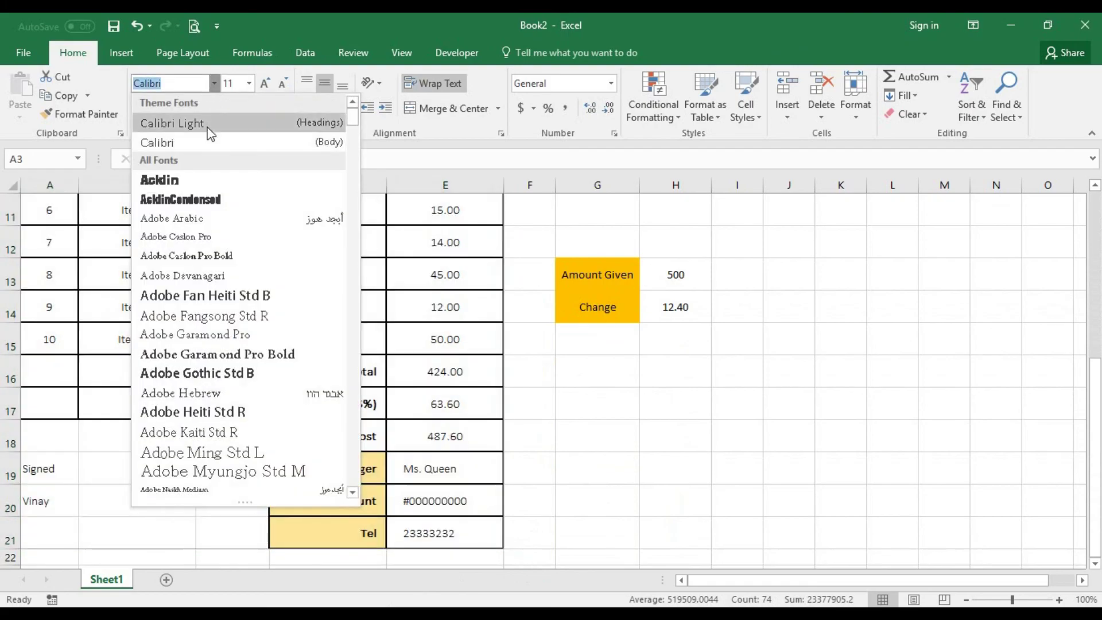
{"action": "left_click", "coordinate": [208, 124]}
{"action": "scroll", "coordinate": [472, 439], "scroll_direction": "up", "scroll_amount": 4}
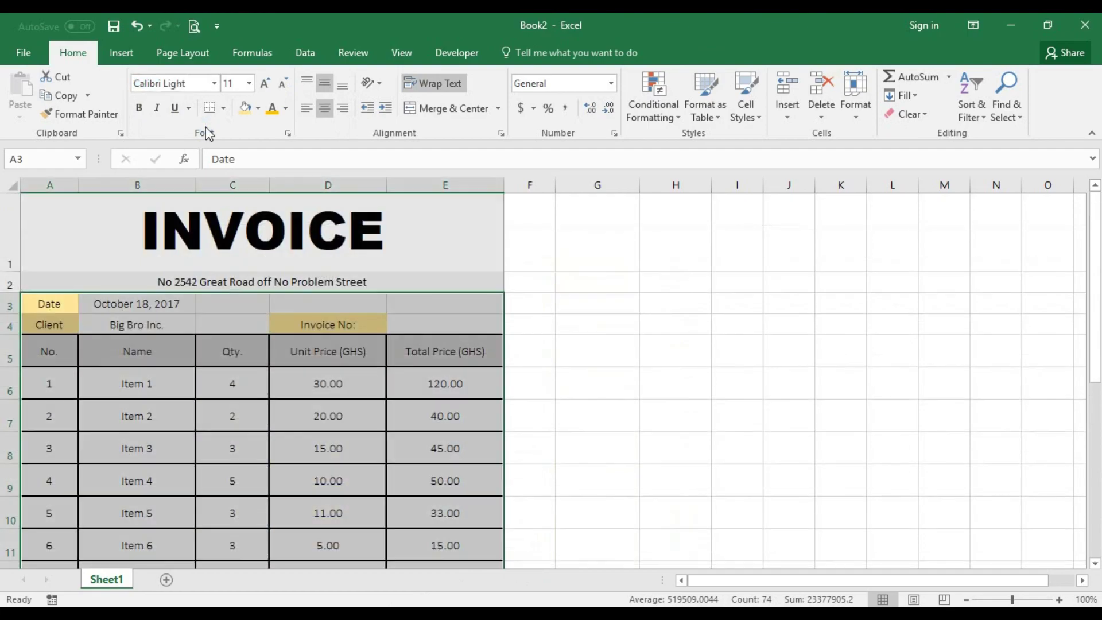